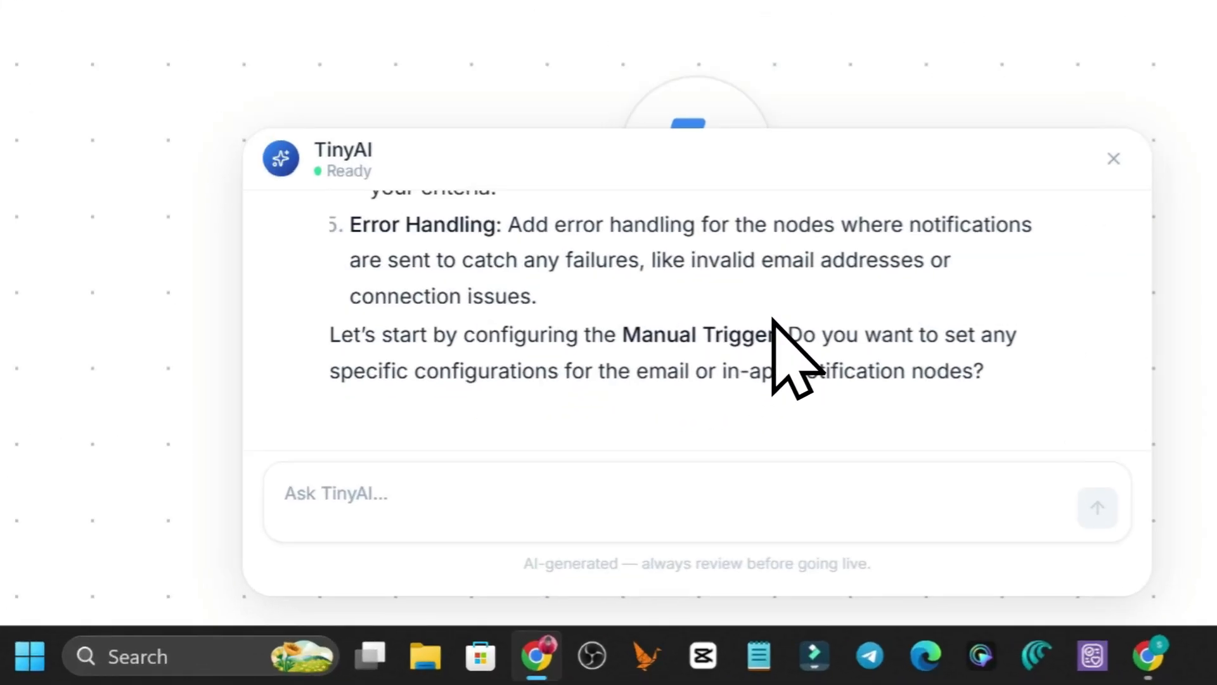
# Reply "no" to TinyAI's question about specific configurations for the email or in-app notification nodes
pyautogui.click(655, 457)
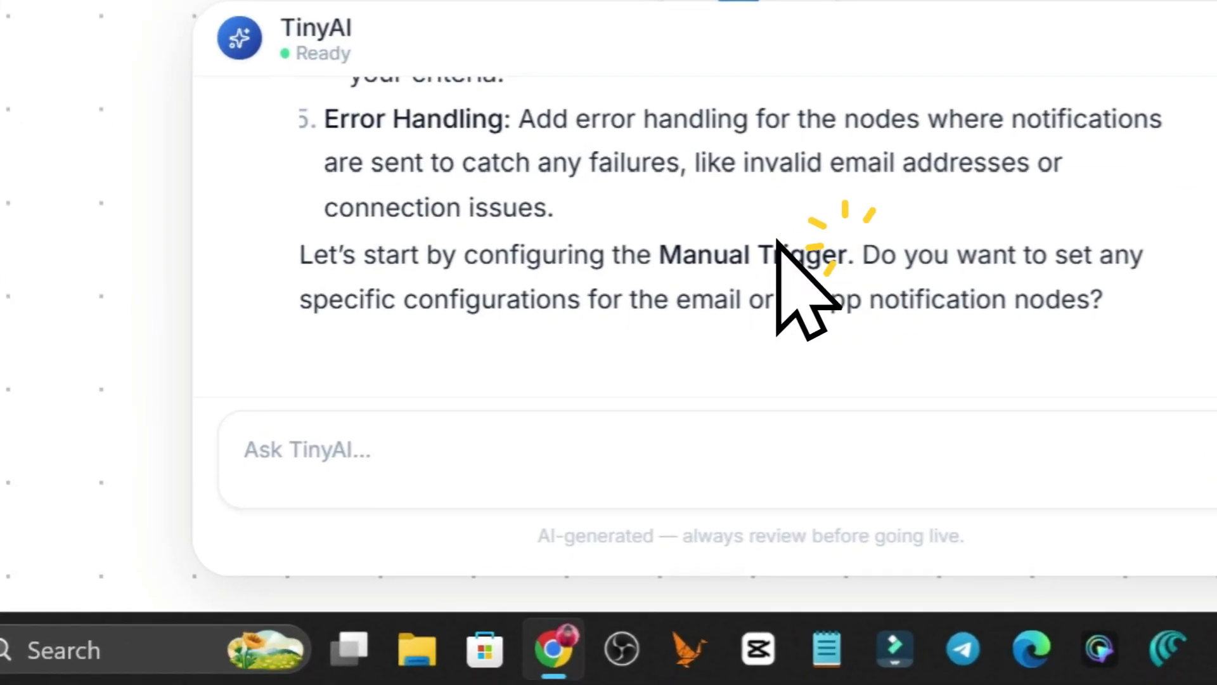
pyautogui.click(356, 470)
pyautogui.write('no')
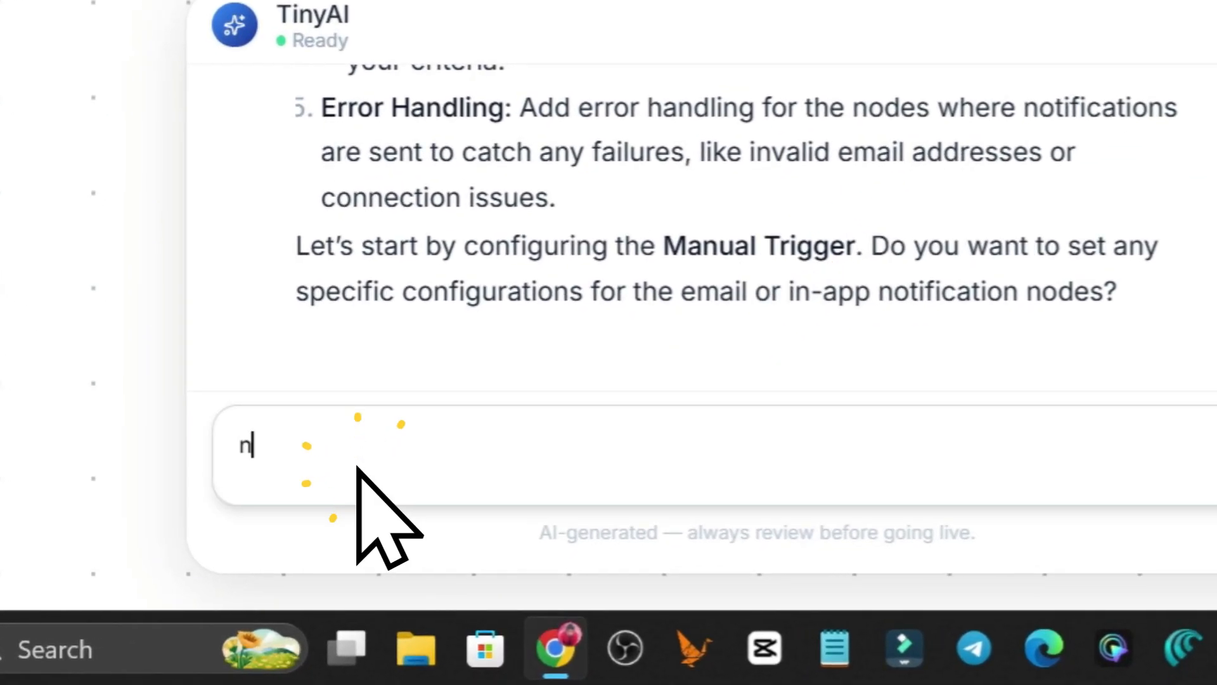
pyautogui.press('Return')
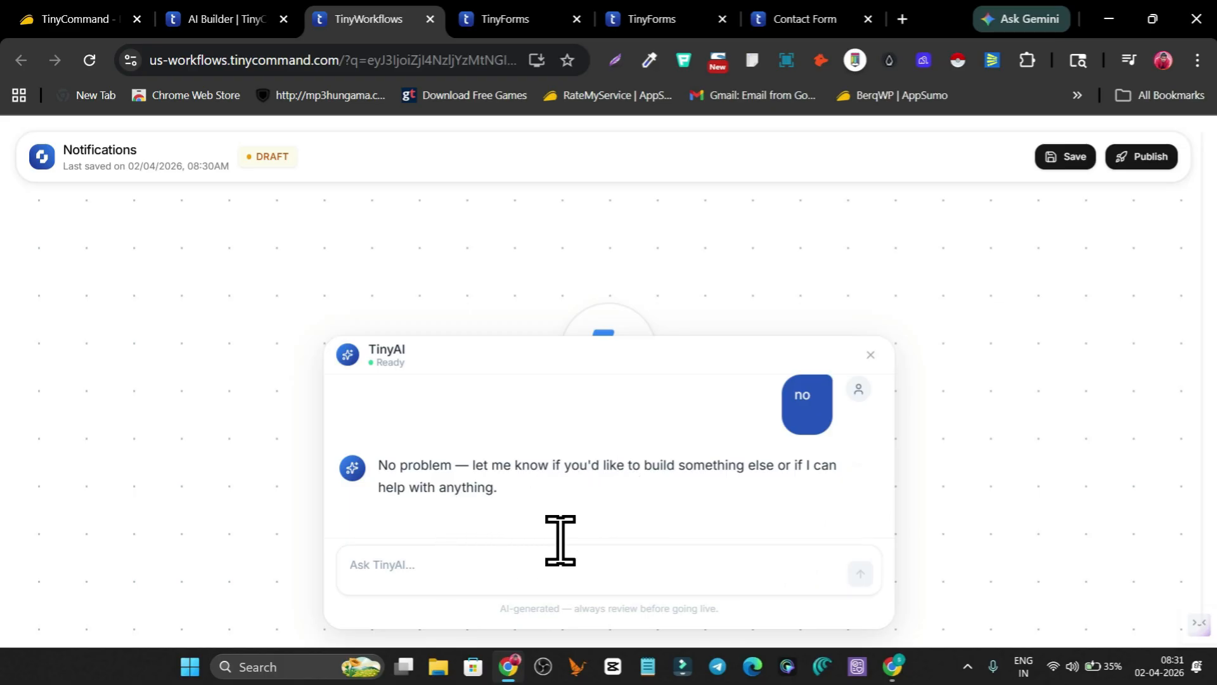
# Send TinyAI a second "no" and close the assistant chat
pyautogui.click(363, 587)
pyautogui.write('no')
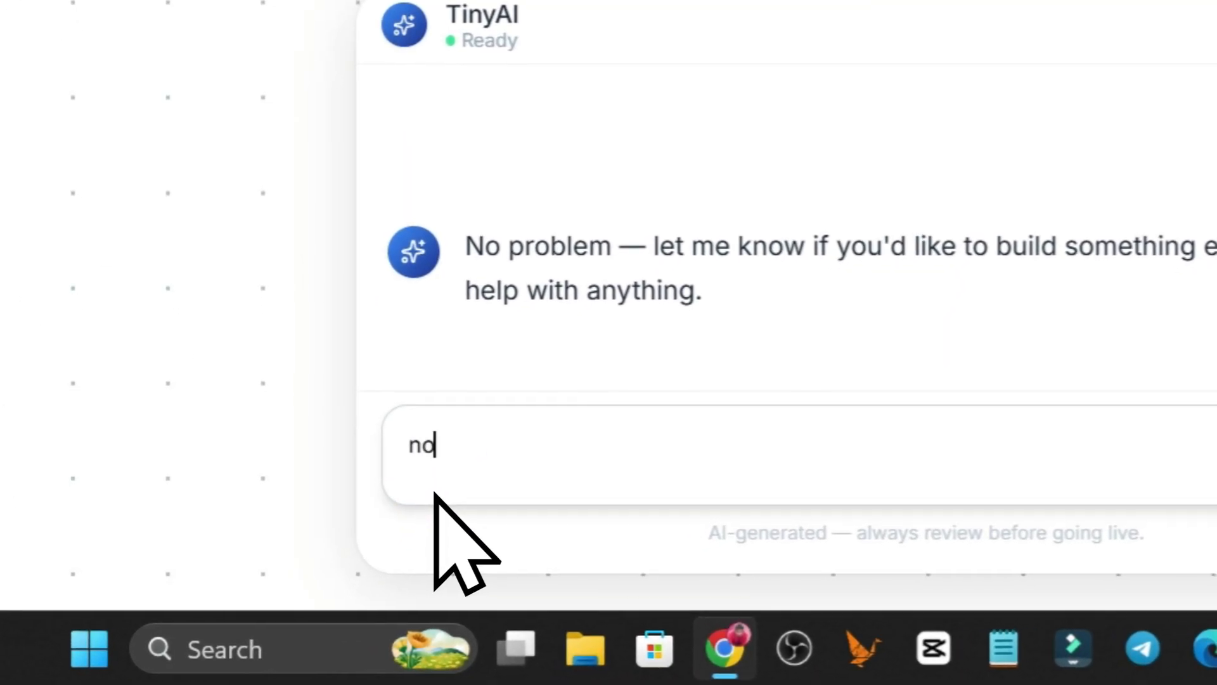
pyautogui.press('Return')
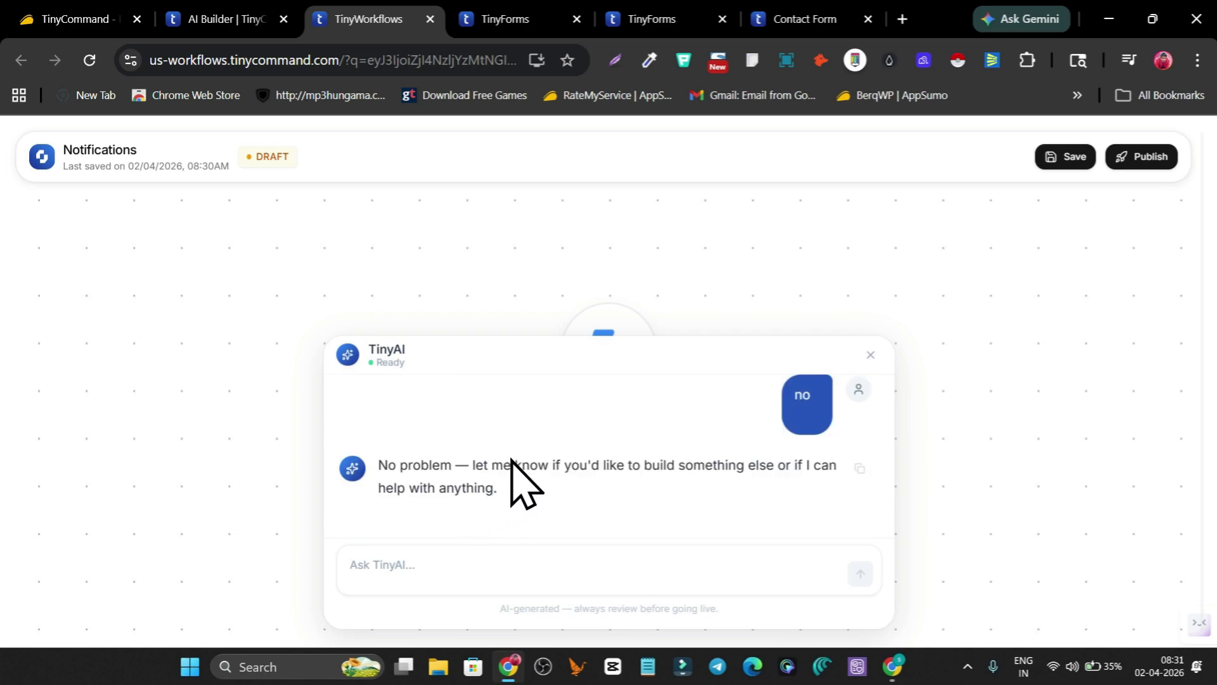
pyautogui.click(433, 564)
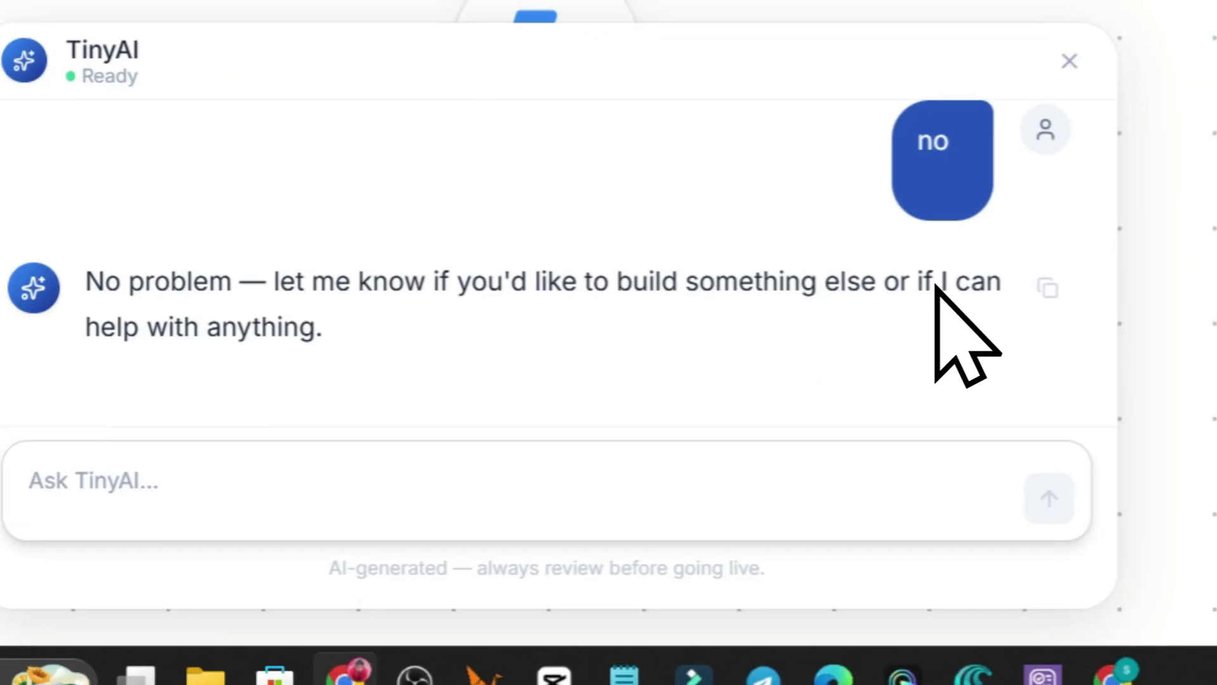
pyautogui.click(1178, 108)
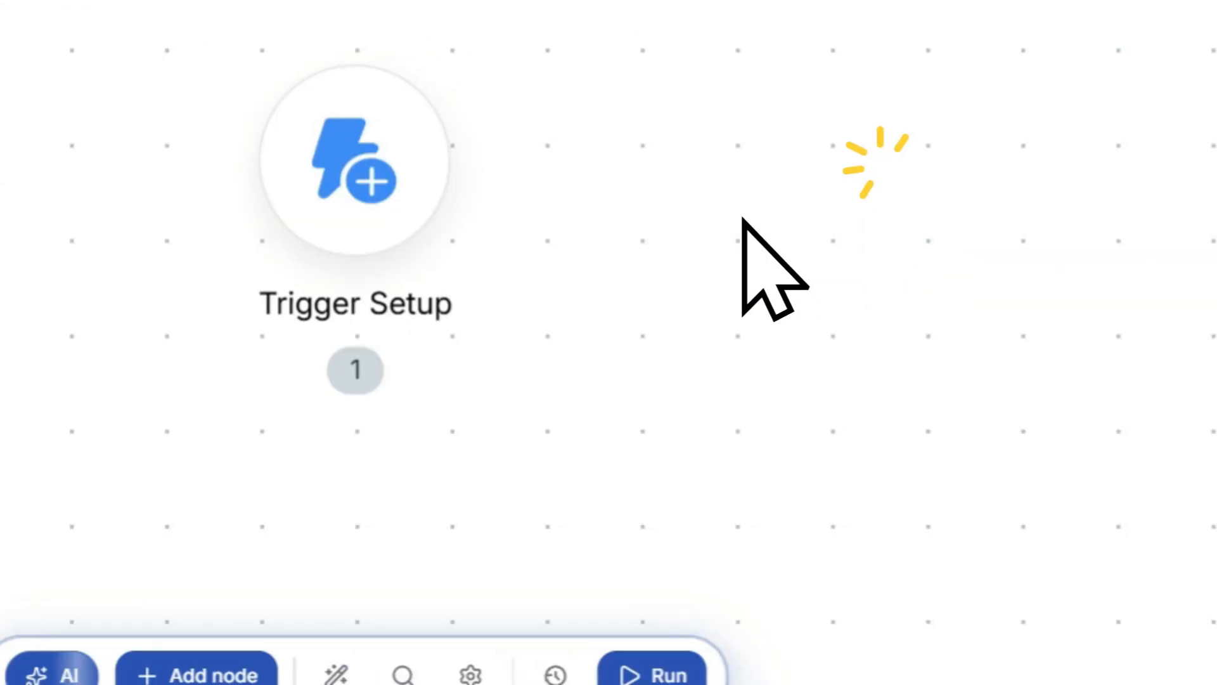
# Reopen the TinyAI chat and ask it to "build the workflow"
pyautogui.click(51, 675)
pyautogui.click(90, 604)
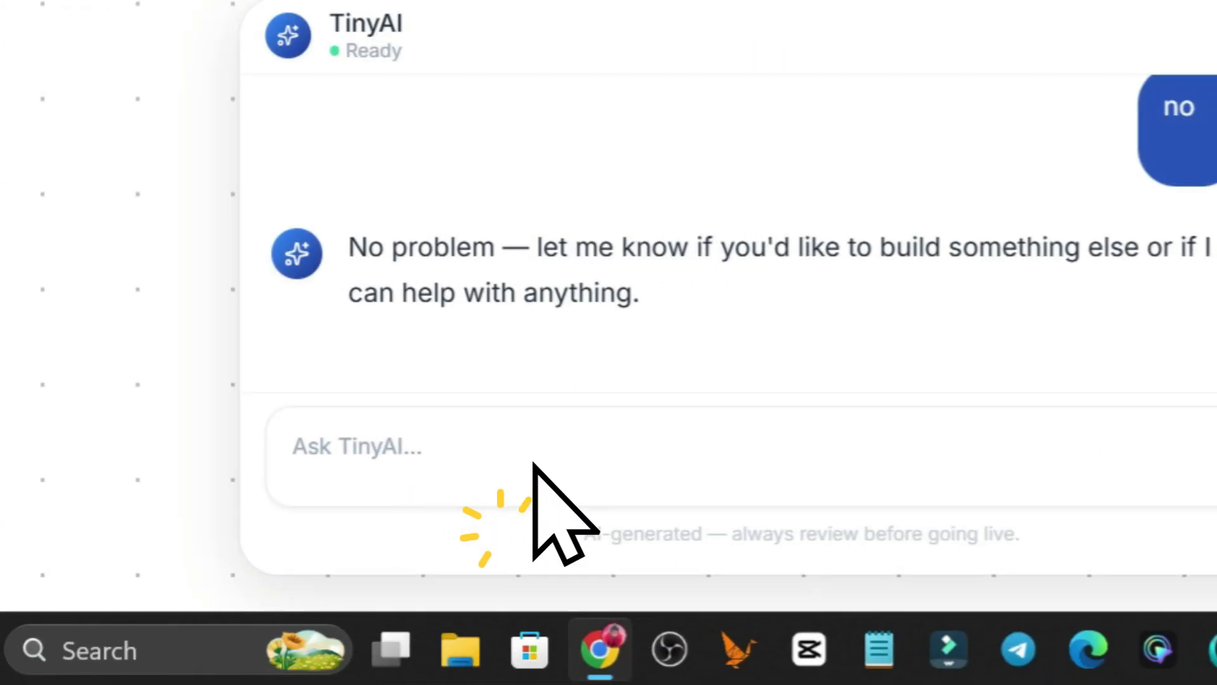
pyautogui.click(0, 586)
pyautogui.write('build the w')
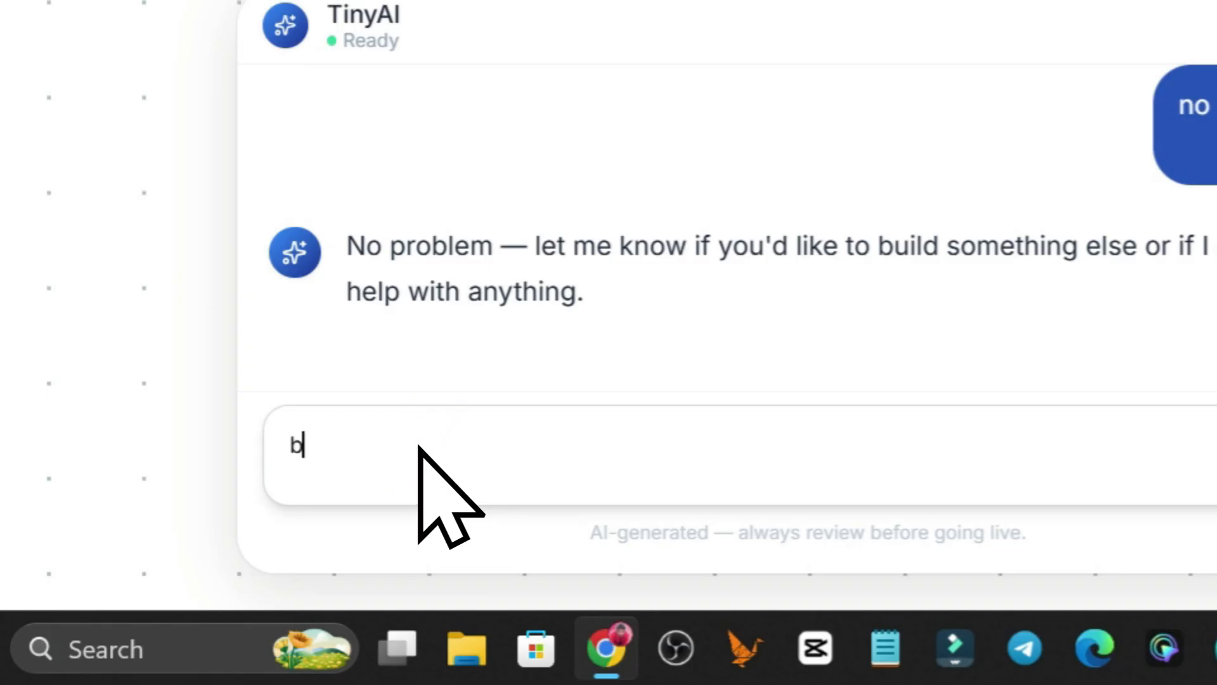
pyautogui.write('o')
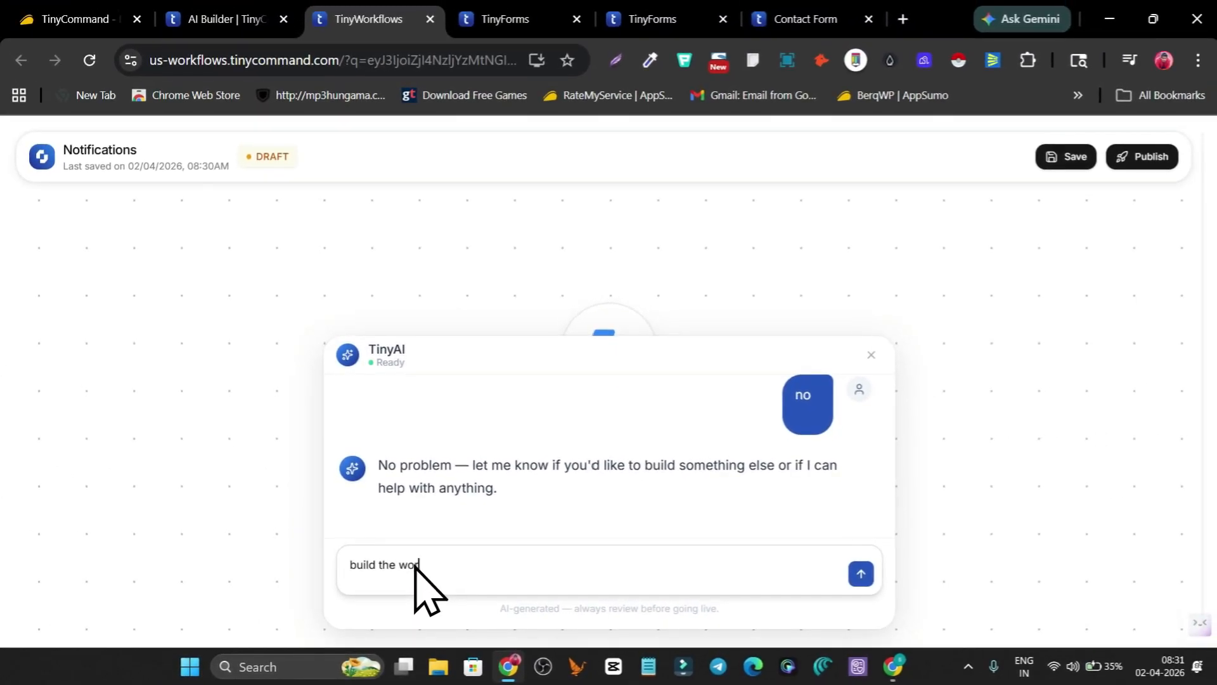
pyautogui.write('rkflow')
pyautogui.press('Return')
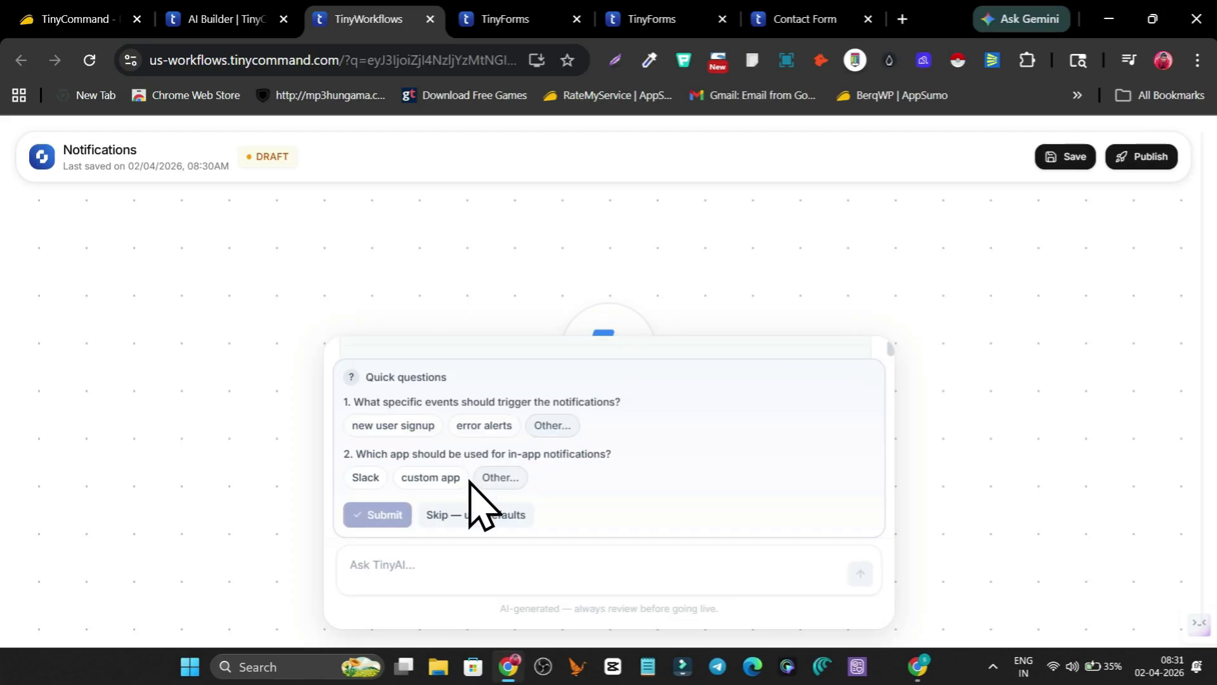
# Skip TinyAI's quick questions about trigger events and the notification app, letting it use the defaults
pyautogui.click(489, 508)
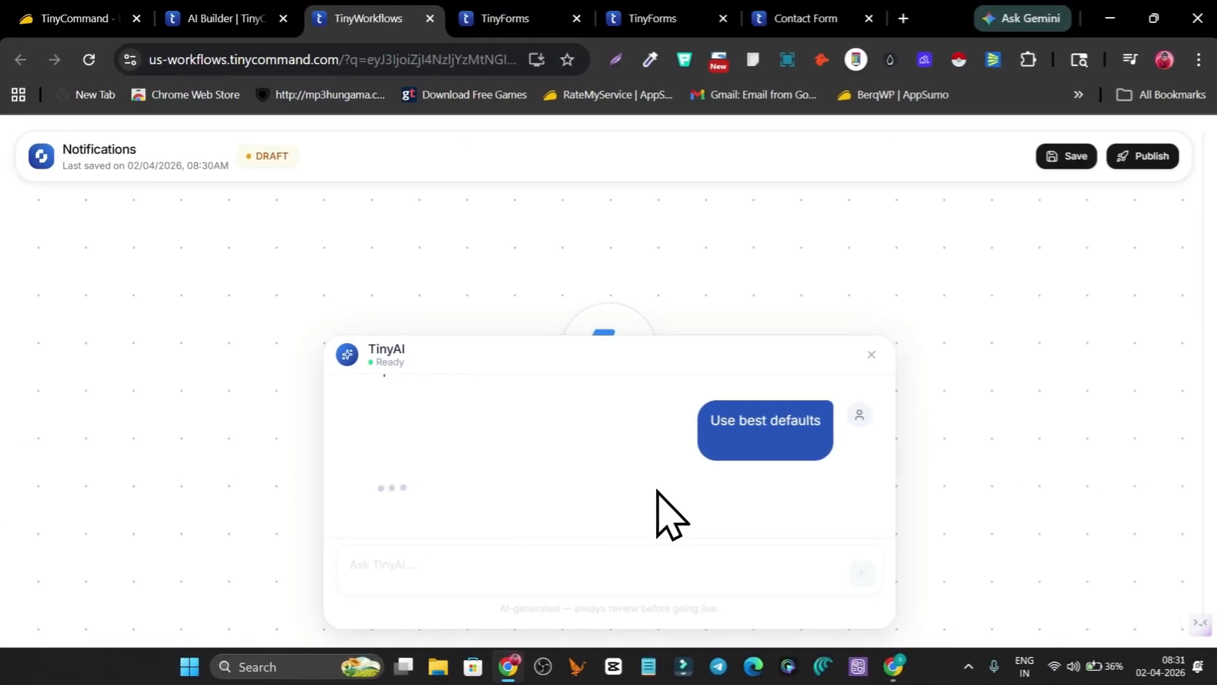
pyautogui.scroll(3, 576, 461)
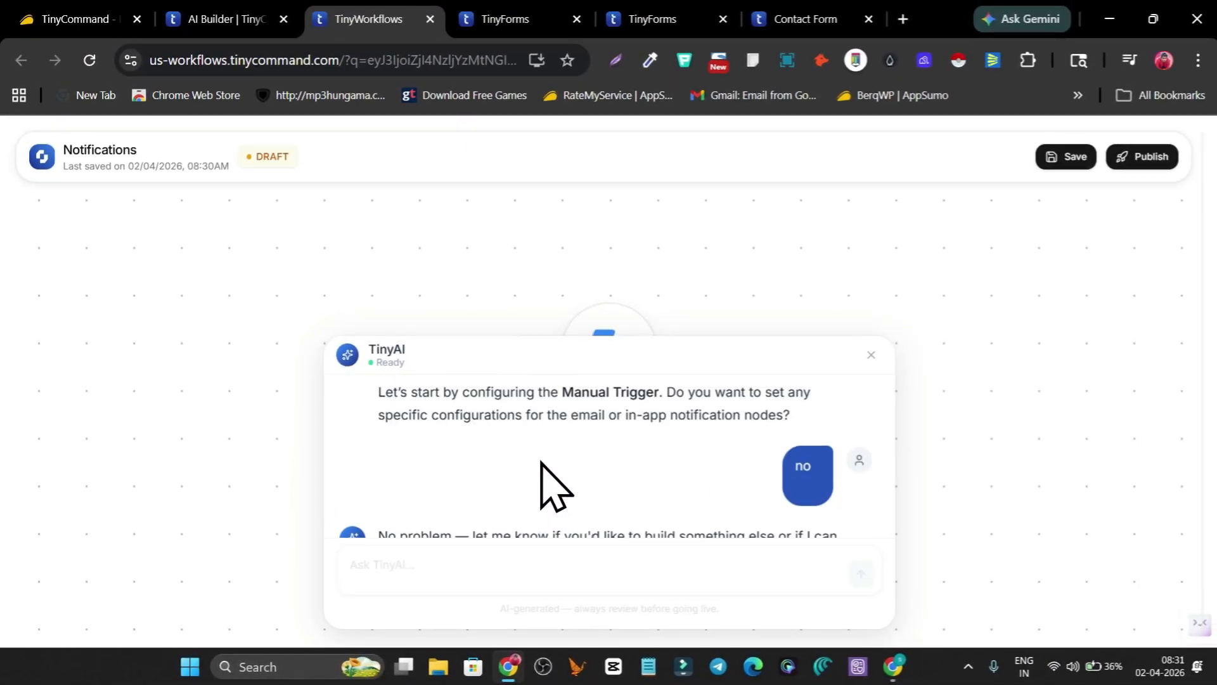
pyautogui.scroll(-5, 653, 473)
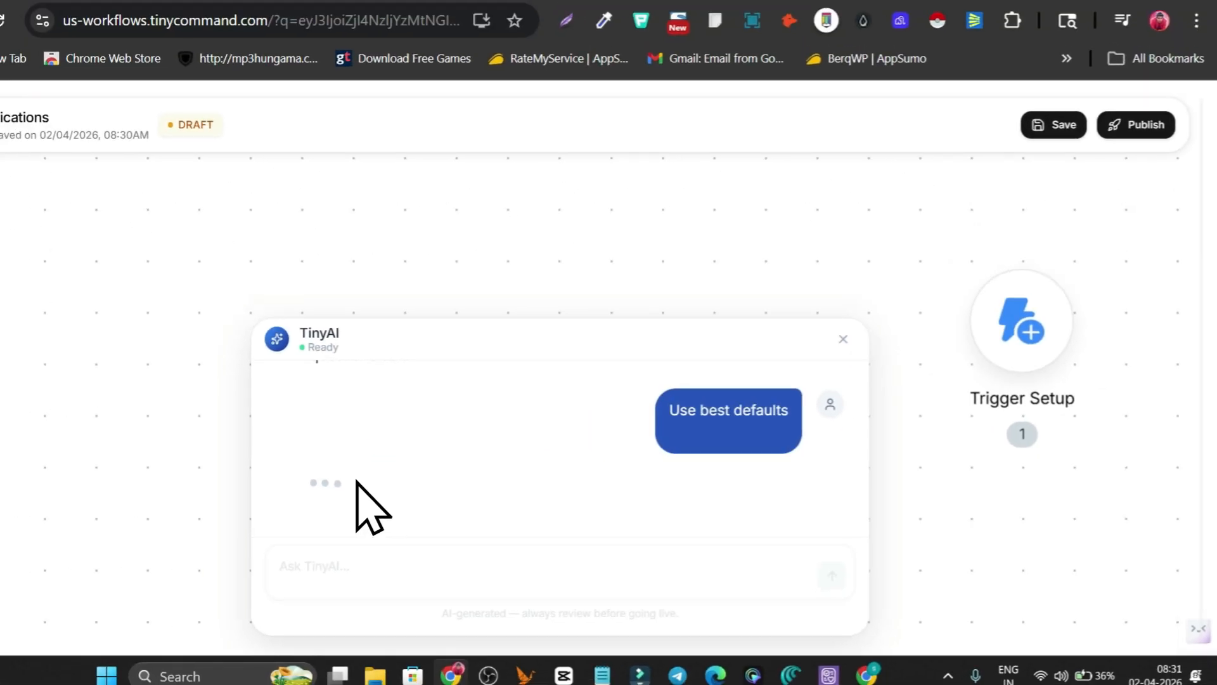
pyautogui.moveTo(1031, 322)
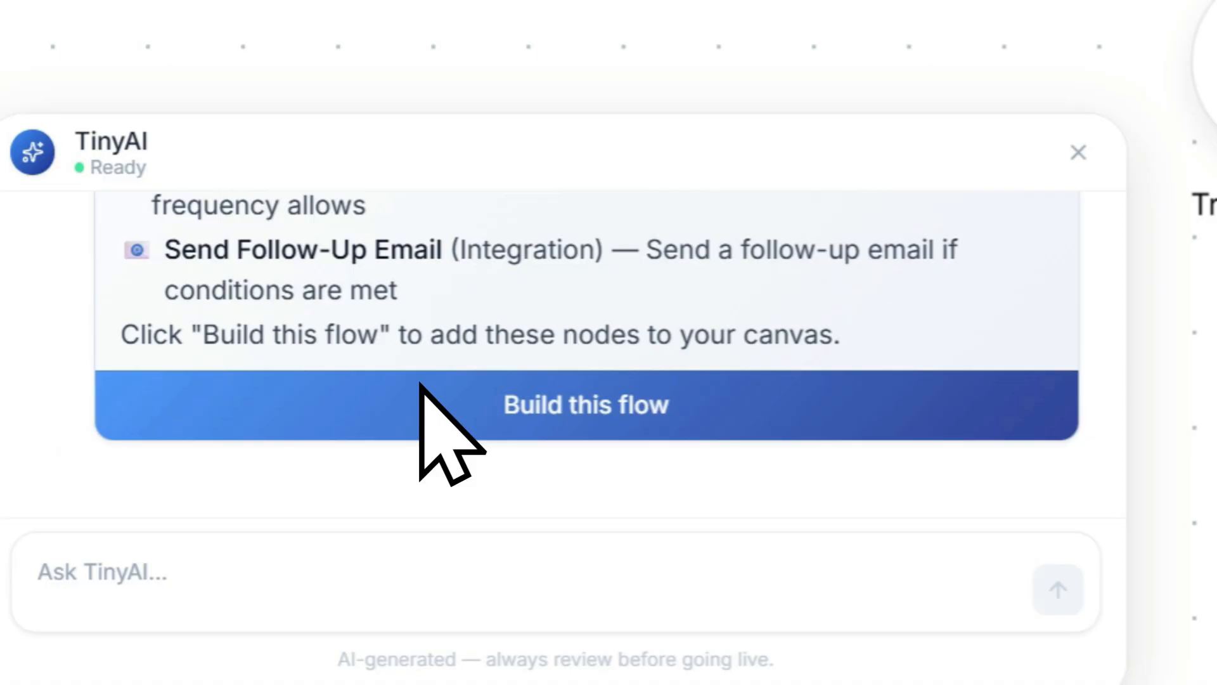
# Review TinyAI's proposed workflow plan and build the flow on the canvas
pyautogui.scroll(5, 374, 529)
pyautogui.scroll(-2, 482, 469)
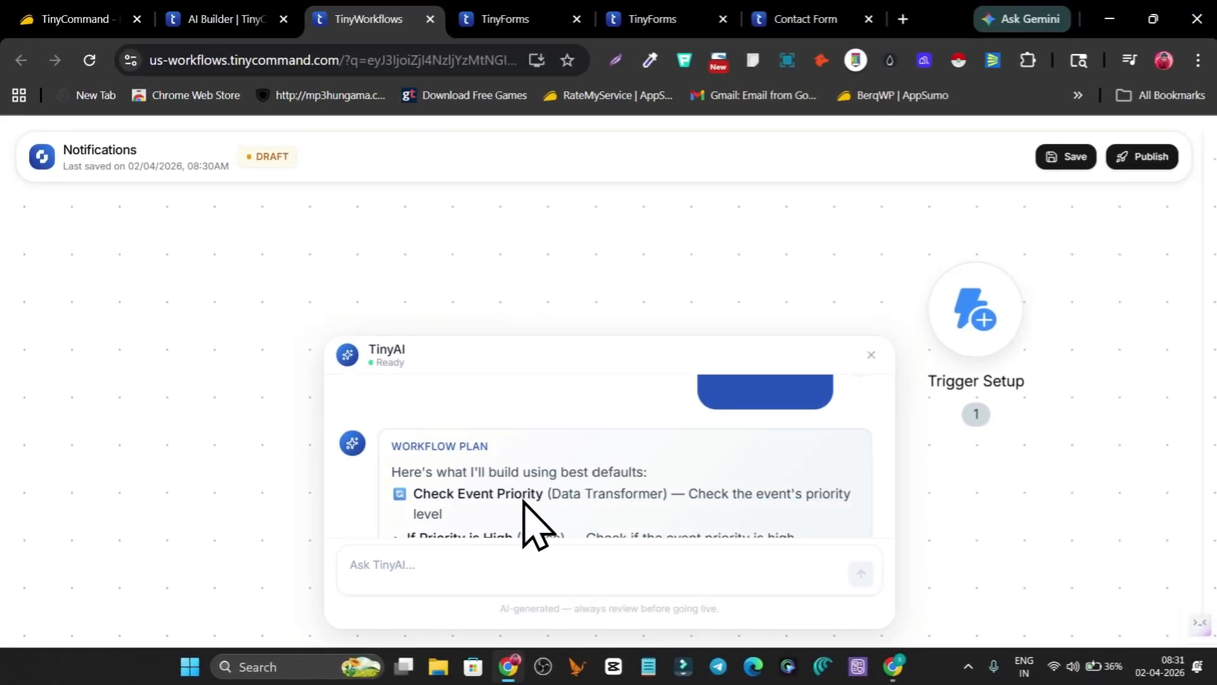
pyautogui.scroll(-3, 523, 501)
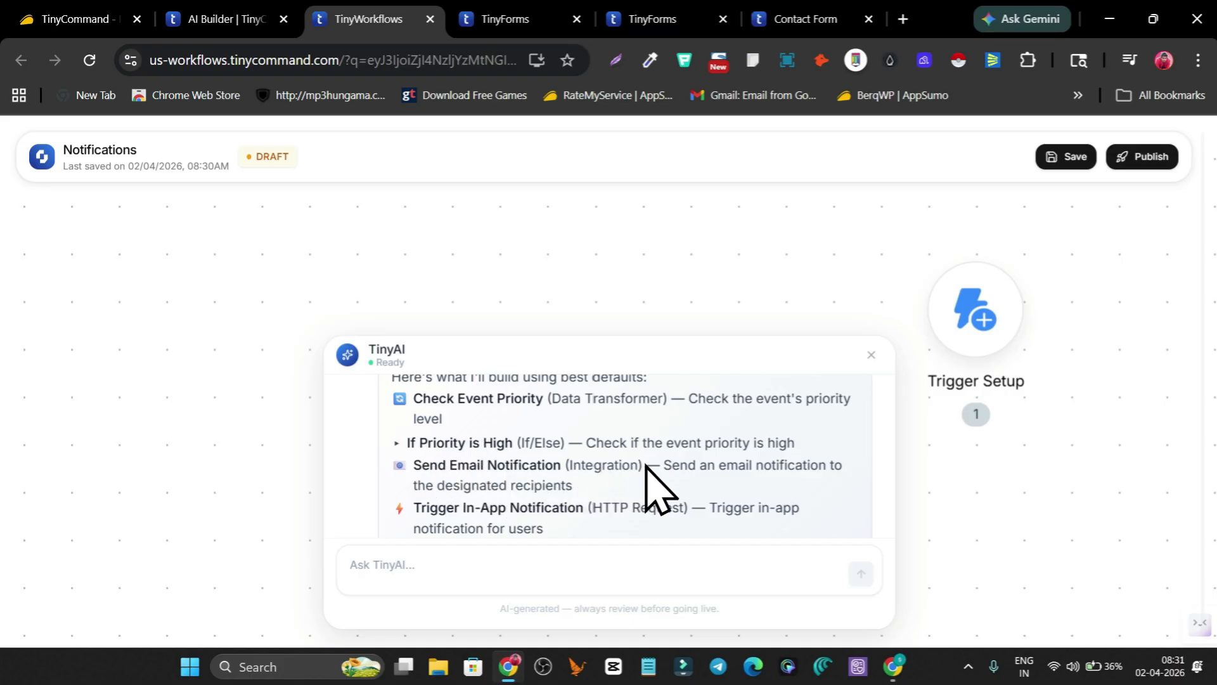
pyautogui.scroll(-3, 643, 460)
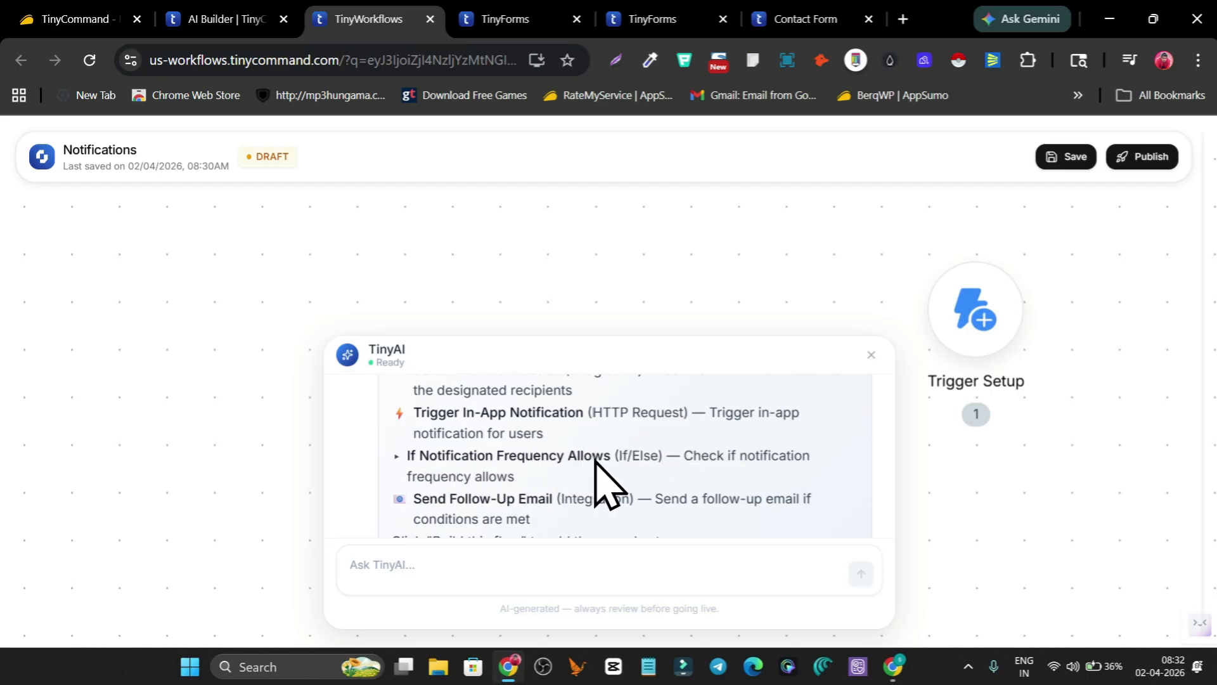
pyautogui.scroll(-3, 507, 495)
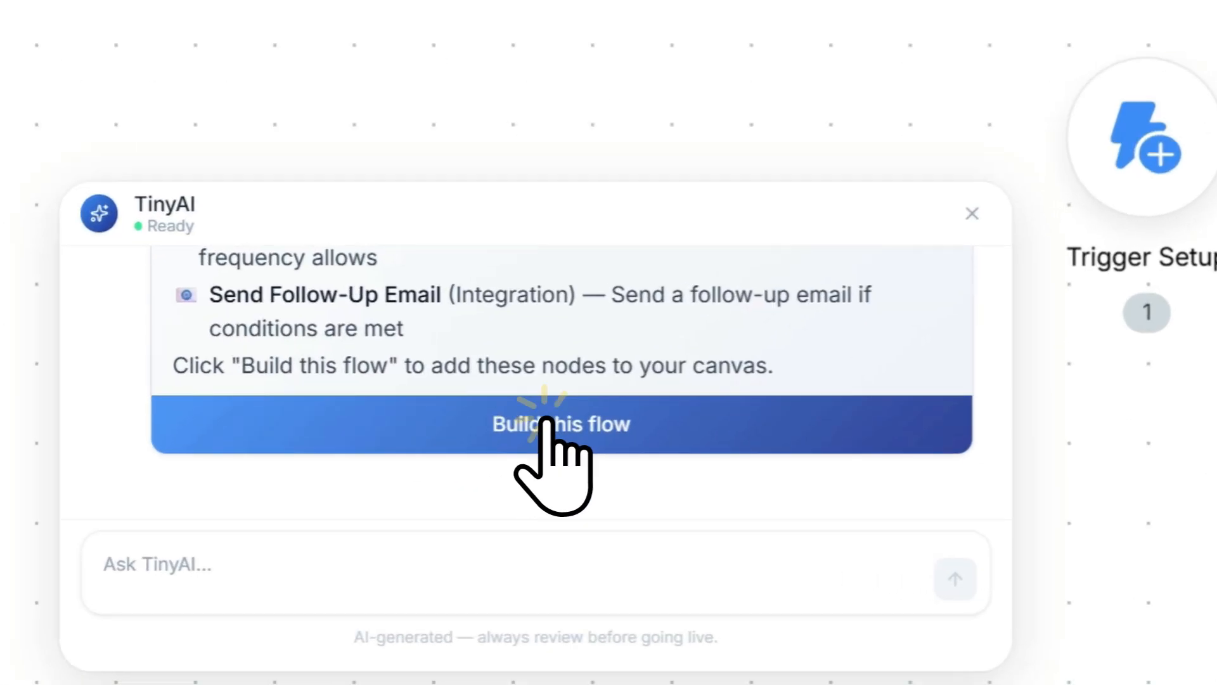
pyautogui.click(612, 480)
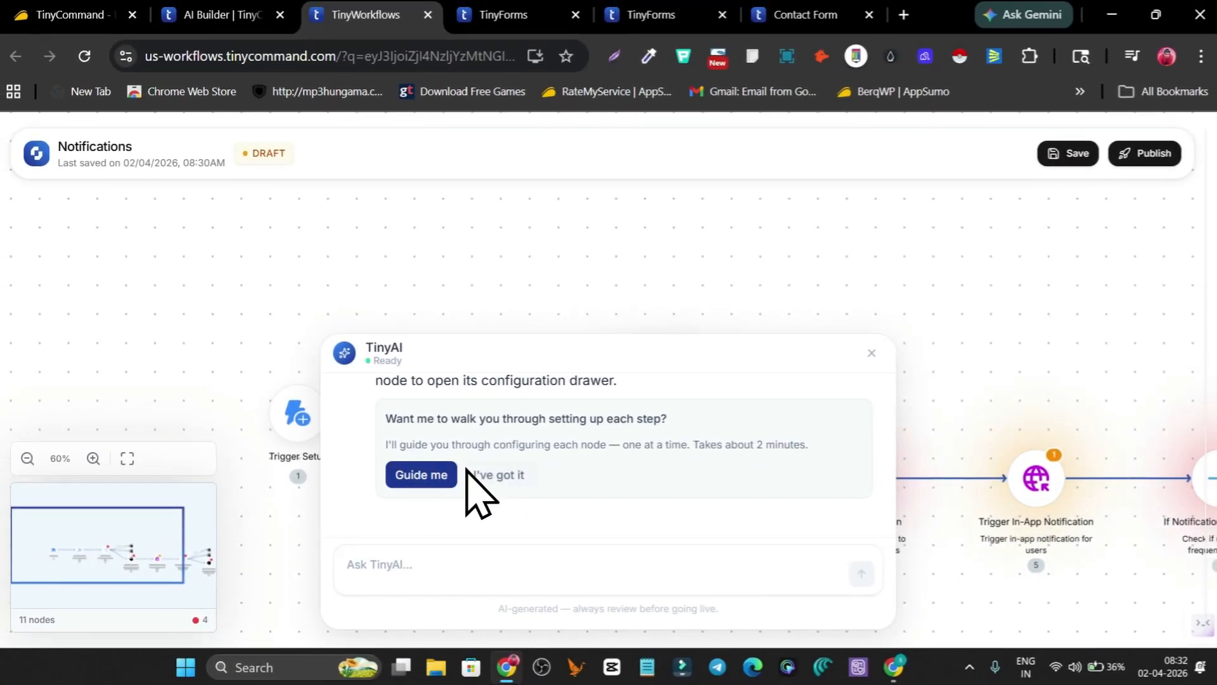
# Look over the generated nodes, start the guided setup and accept the Check Event Priority transformer as it is
pyautogui.scroll(2, 495, 469)
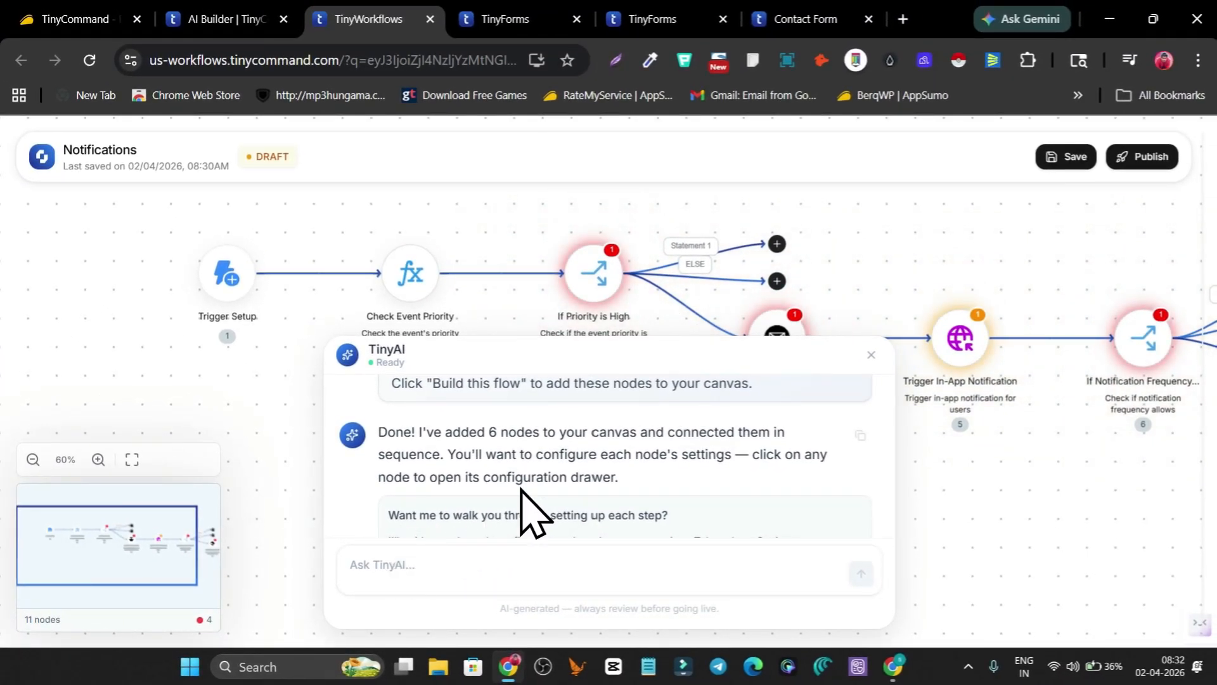
pyautogui.scroll(-5, 545, 461)
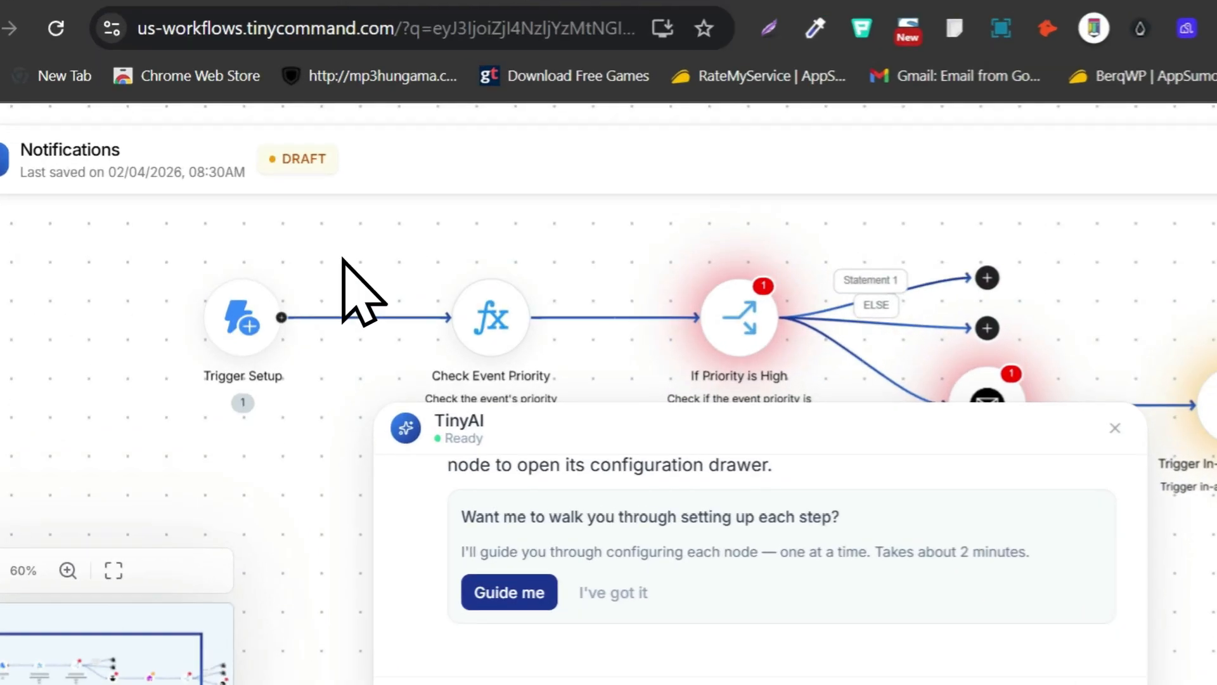
pyautogui.moveTo(363, 227); pyautogui.dragTo(242, 251)
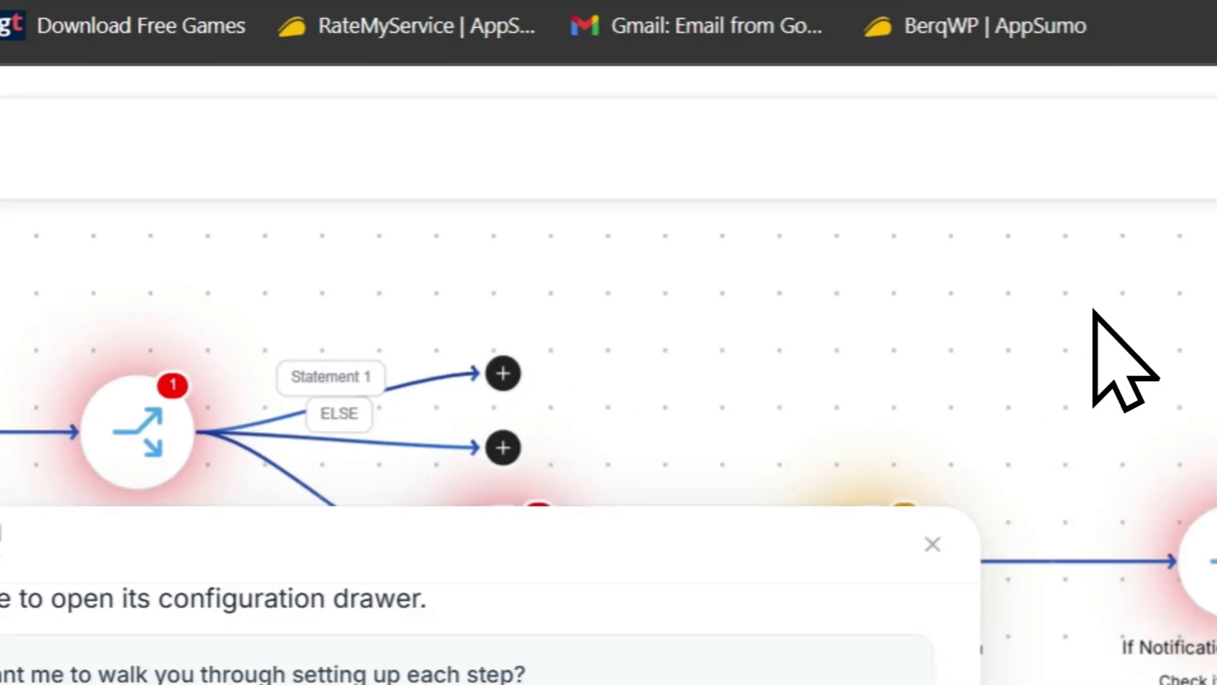
pyautogui.moveTo(670, 219); pyautogui.dragTo(201, 279)
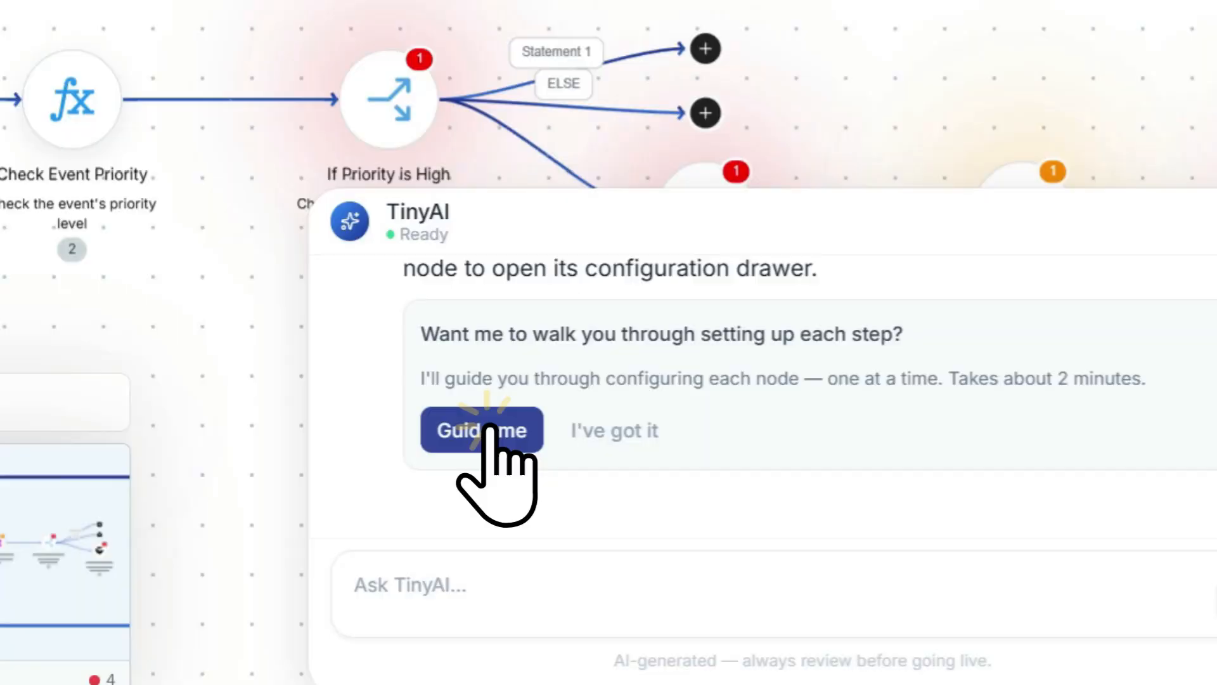
pyautogui.click(422, 475)
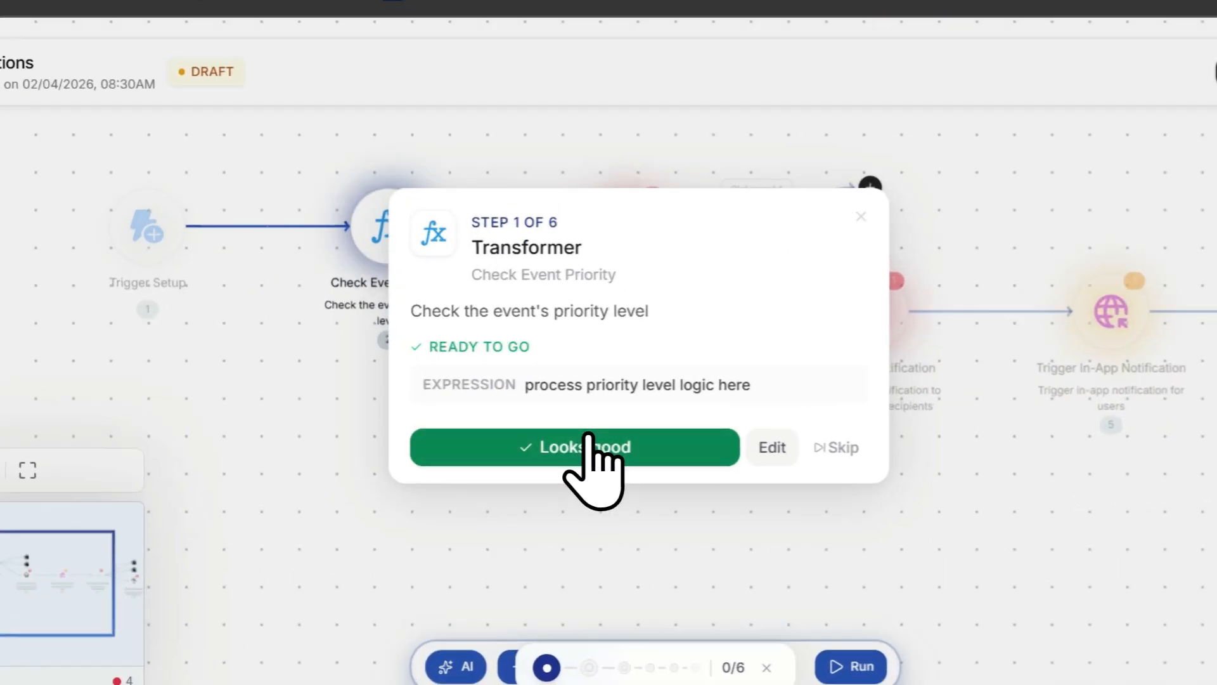
pyautogui.click(560, 442)
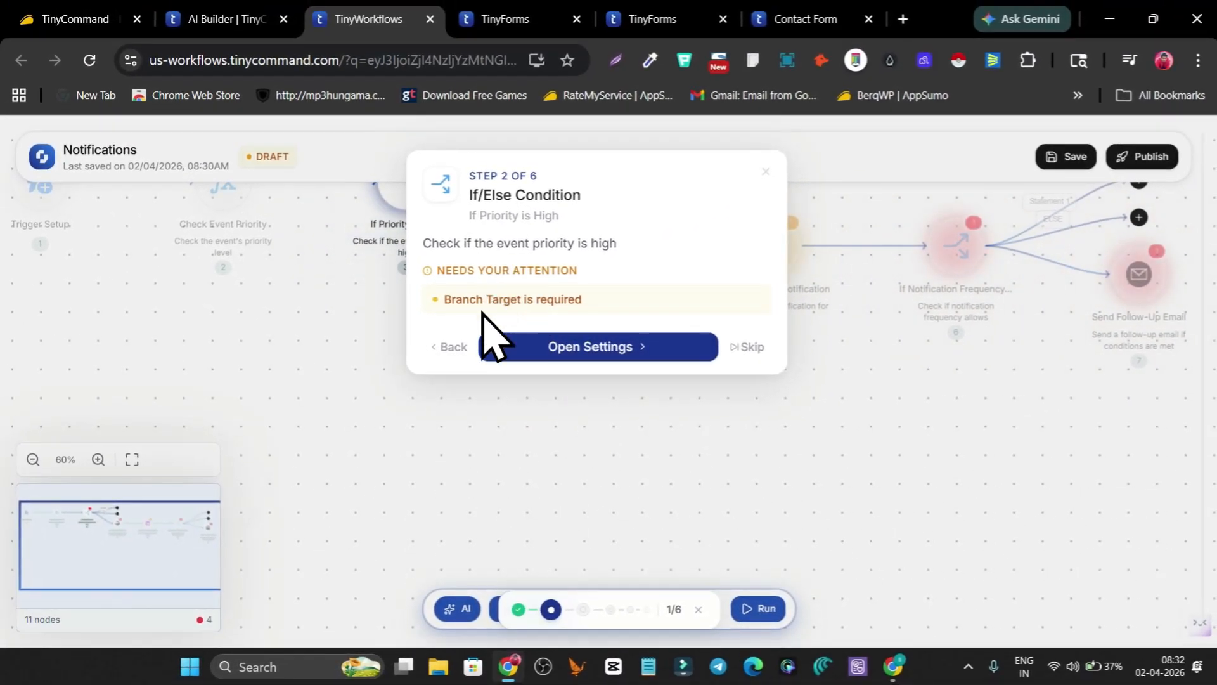
# In the If Priority is High settings, target the IF branch to the designated recipients' email notification and ELSE to "Check if notification frequency allows"
pyautogui.click(574, 346)
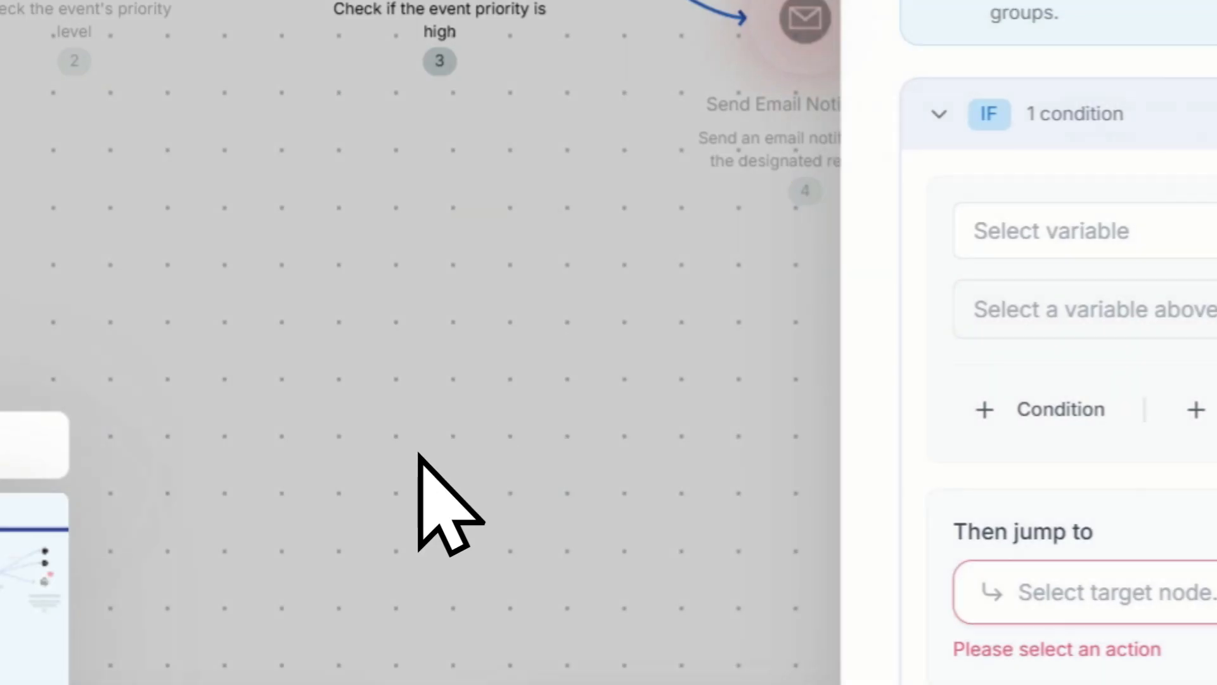
pyautogui.scroll(-3, 1162, 380)
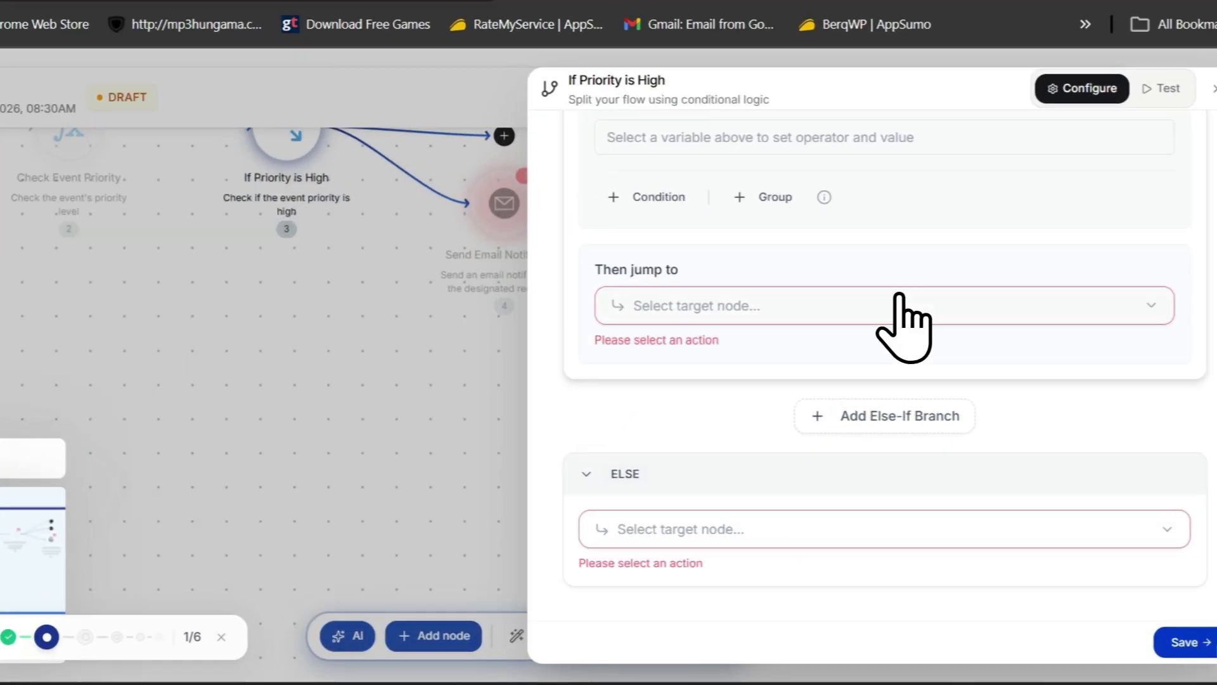
pyautogui.click(823, 331)
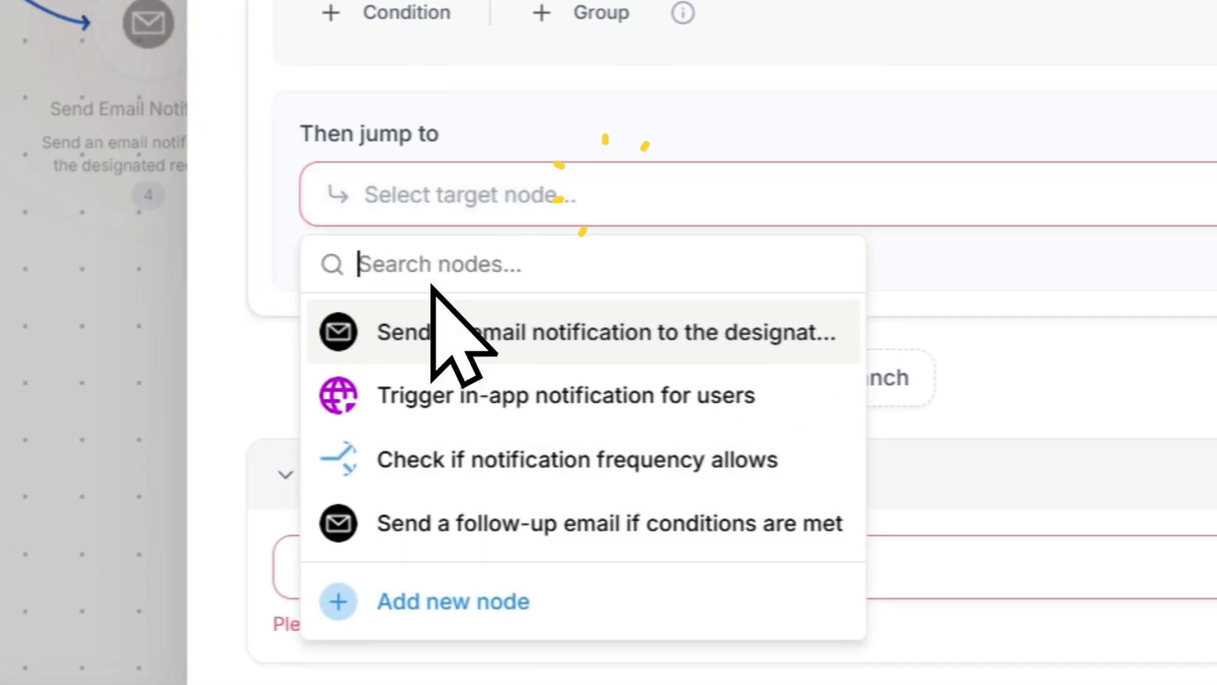
pyautogui.click(732, 331)
pyautogui.click(513, 566)
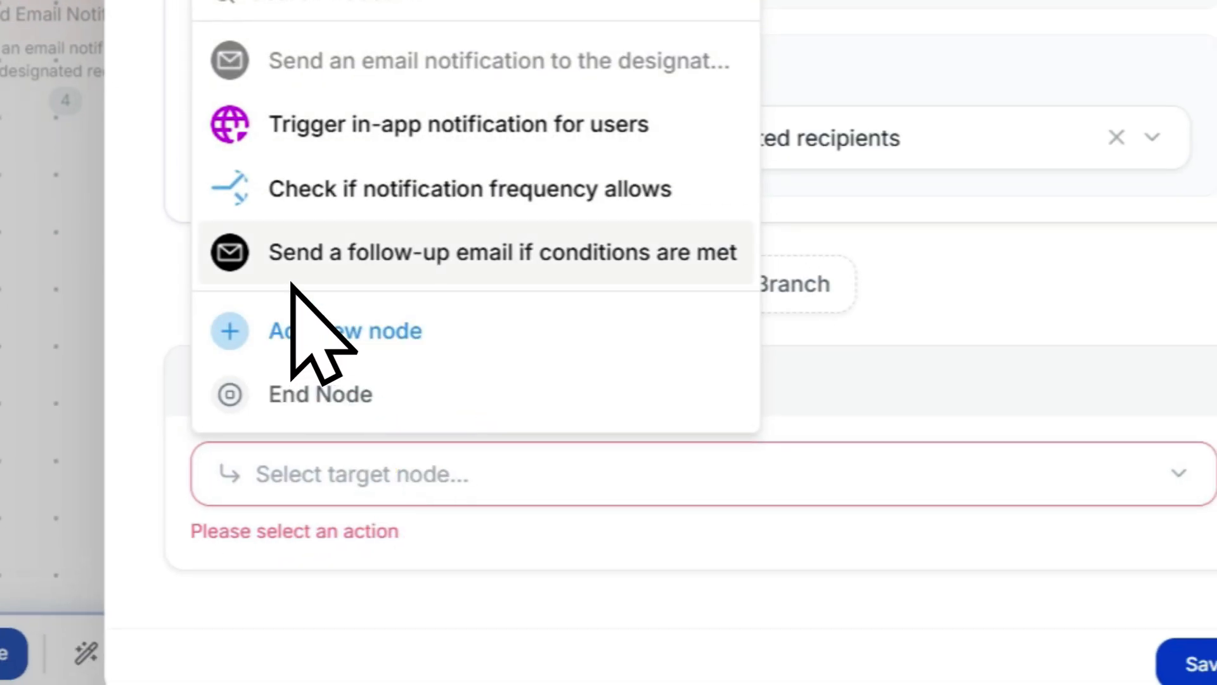
pyautogui.click(426, 170)
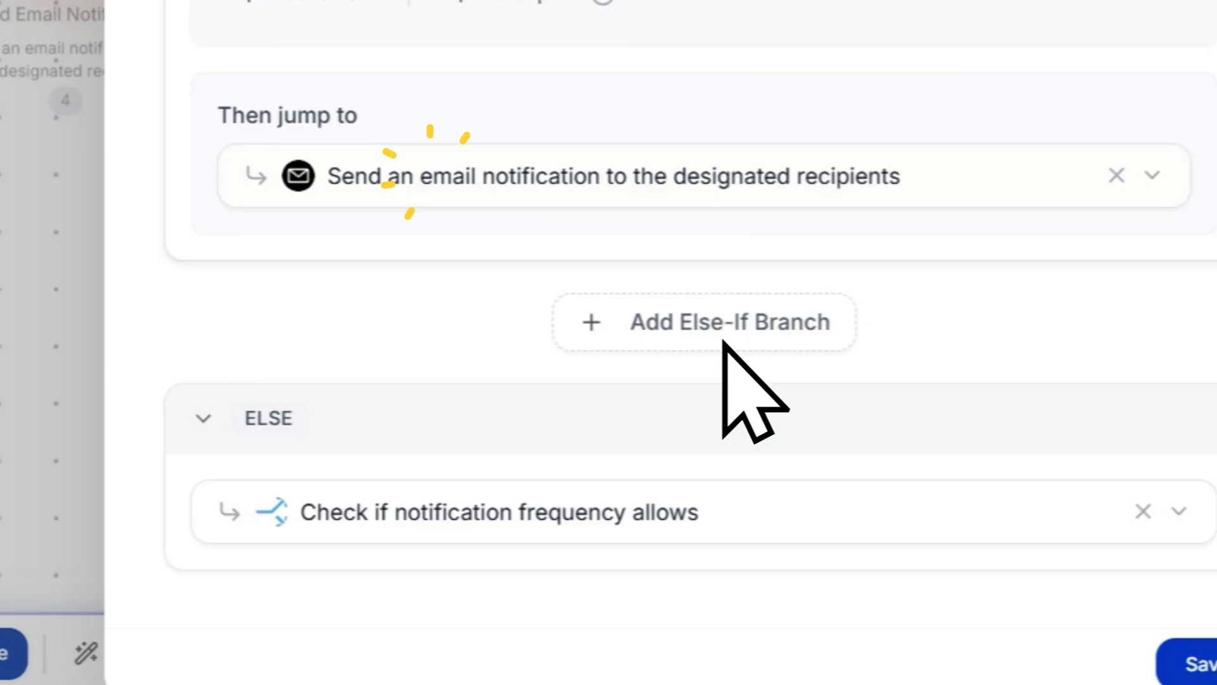
# Save and close the If Priority is High settings, and accept that condition in the guided setup
pyautogui.click(1186, 663)
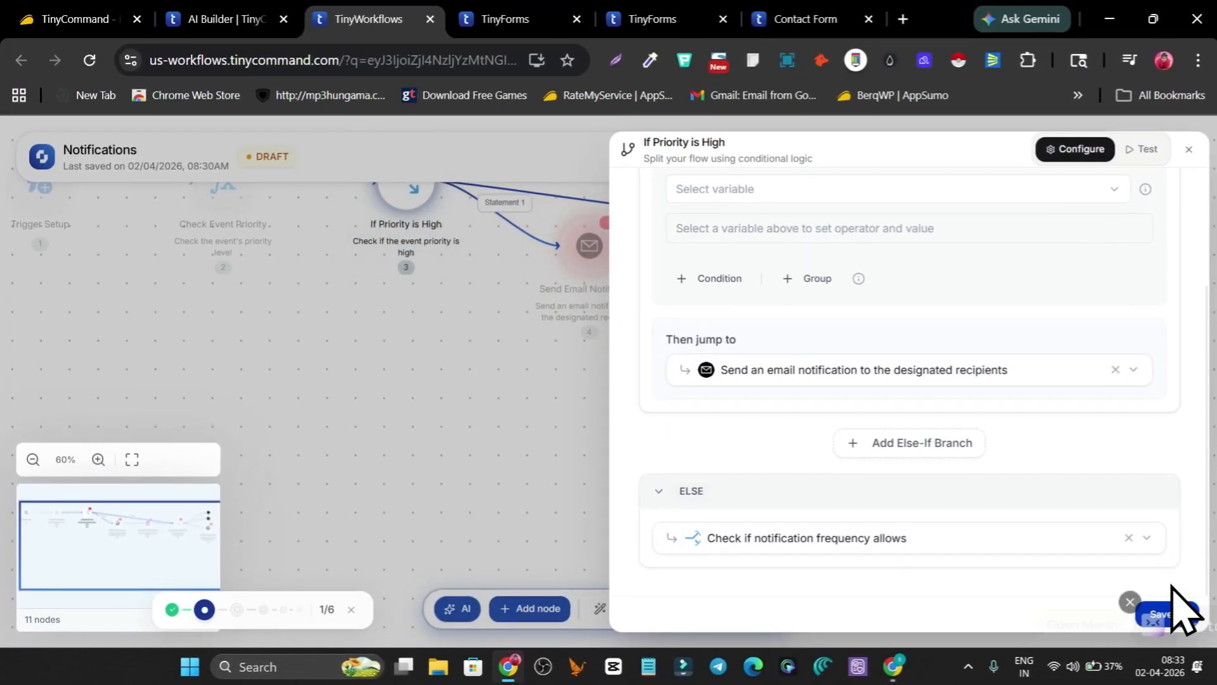
pyautogui.click(1149, 609)
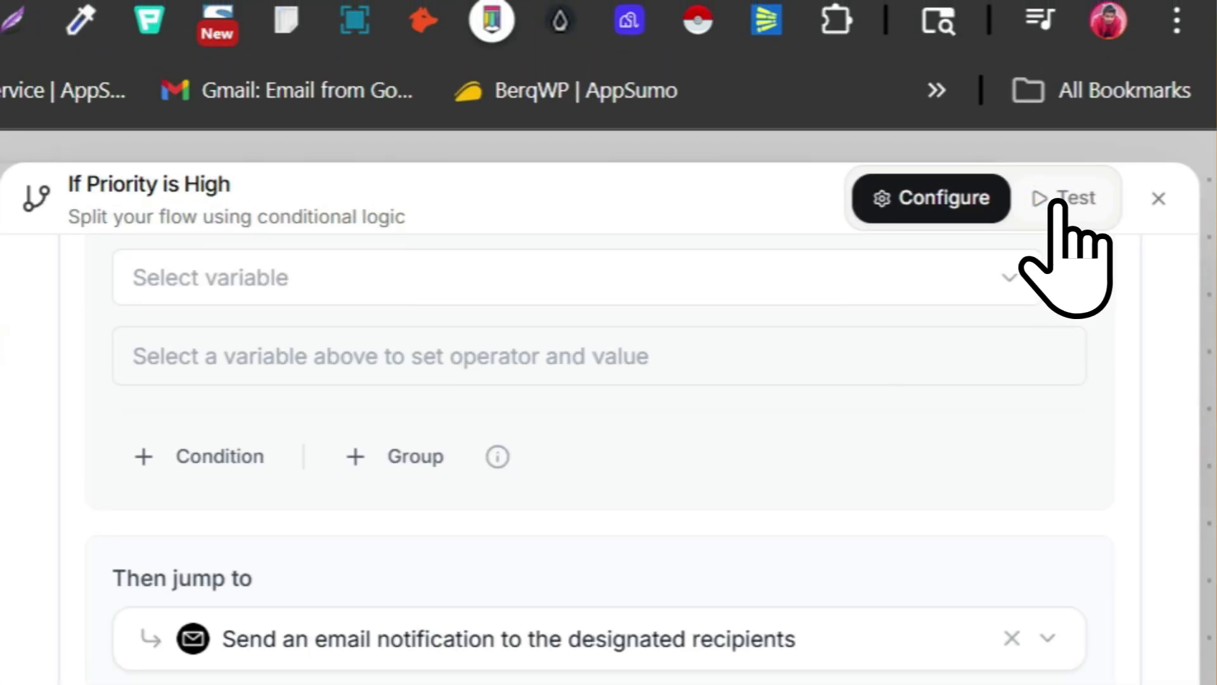
pyautogui.click(1156, 198)
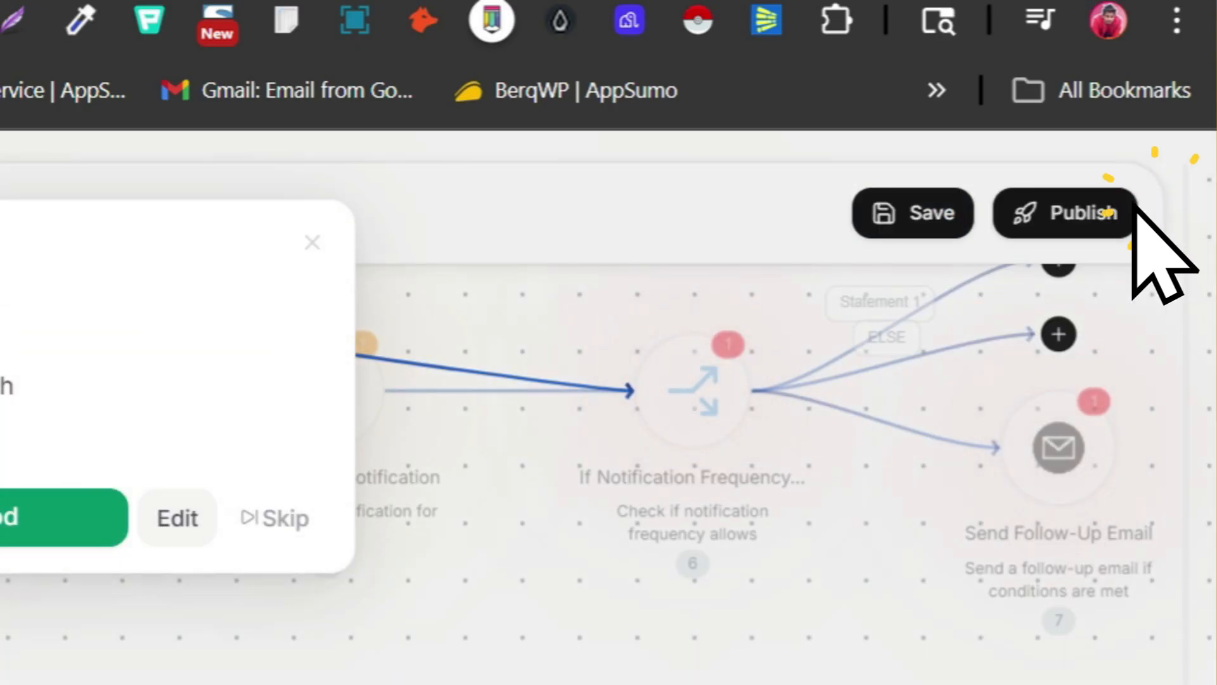
pyautogui.click(354, 269)
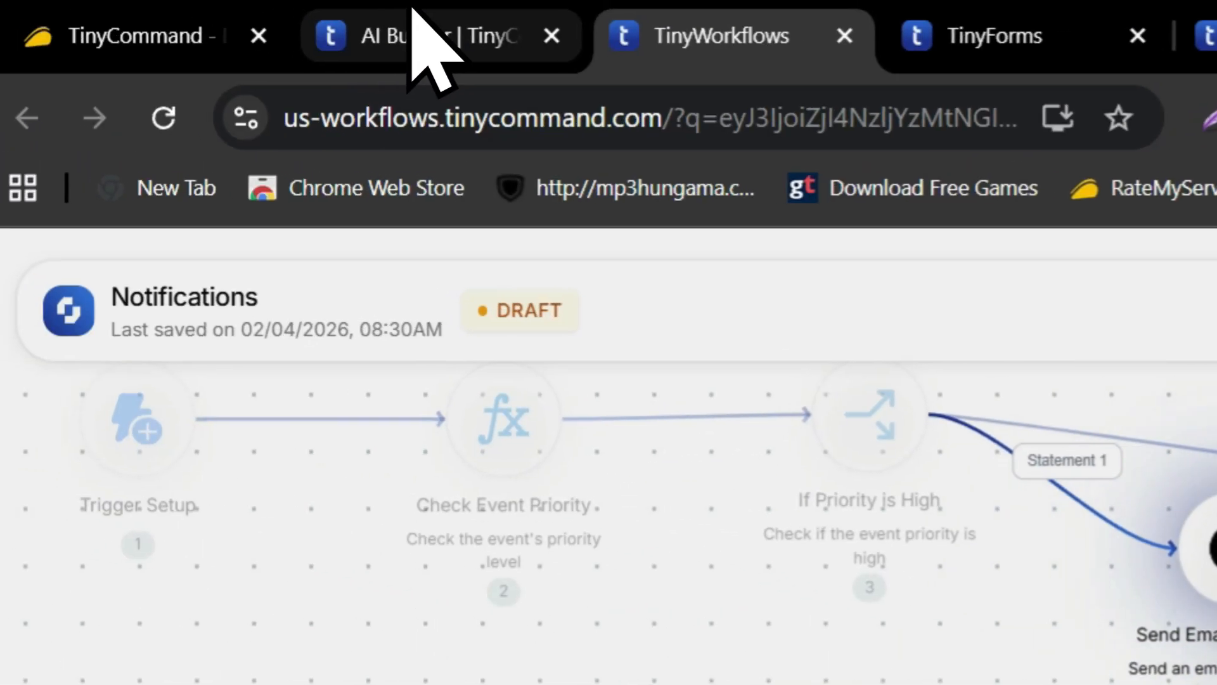
# In AI Builder, write a prompt for a lead funnel: intake form asking user name and email with email verification, then 2 days email with followup
pyautogui.click(414, 12)
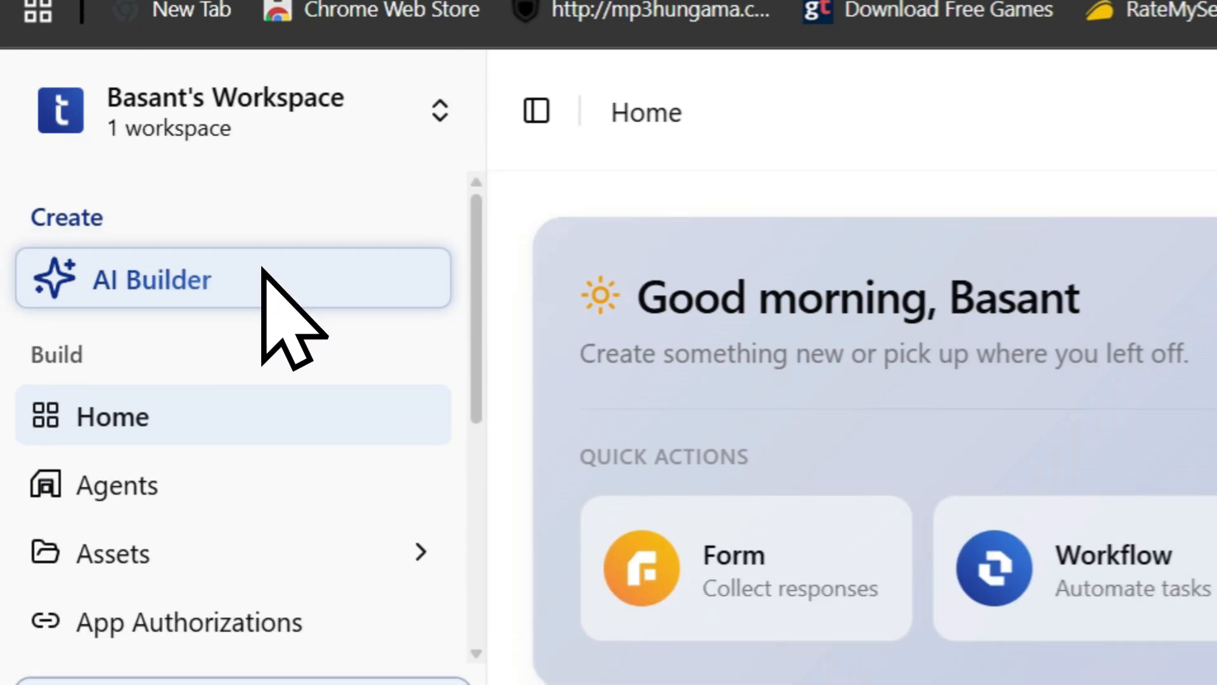
pyautogui.click(265, 269)
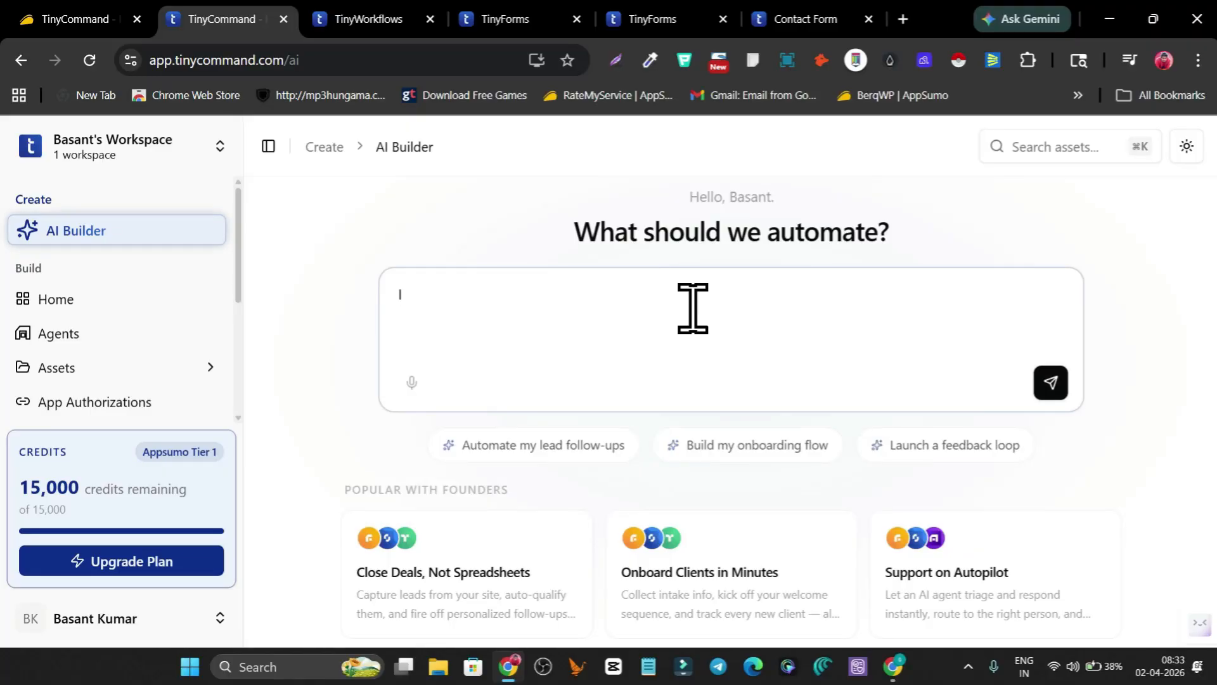
pyautogui.press('BackSpace')
pyautogui.write('create a lead funnel with iuntake form asking u')
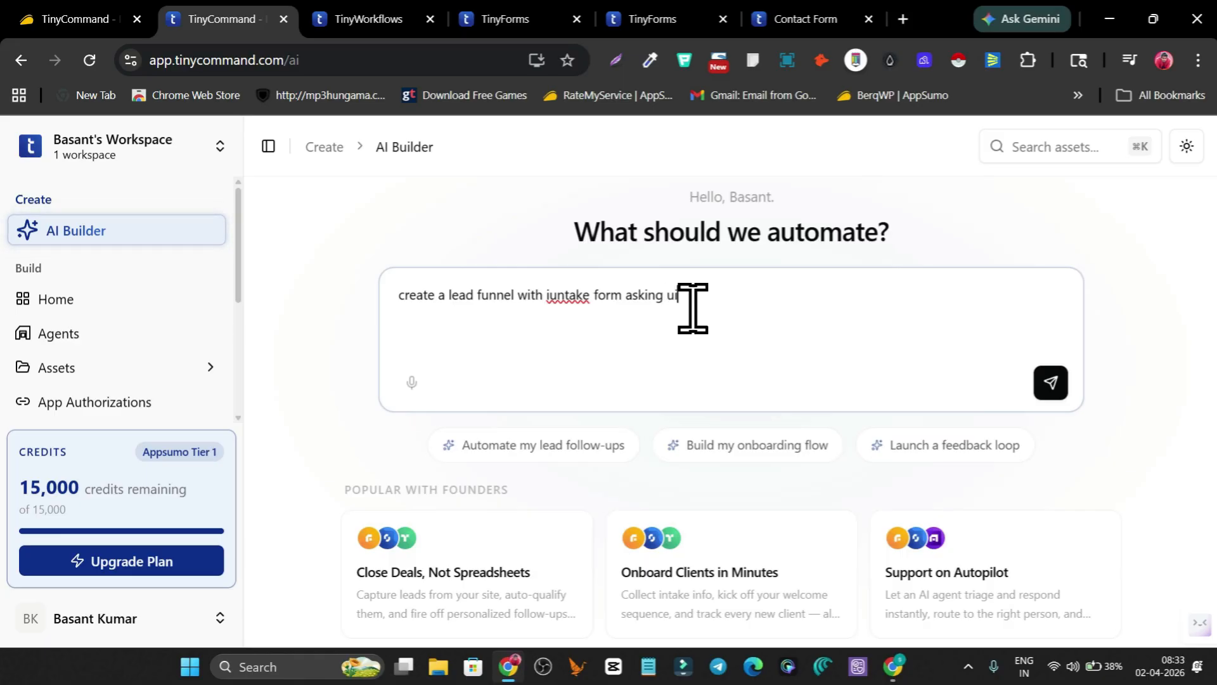
pyautogui.press('BackSpace')
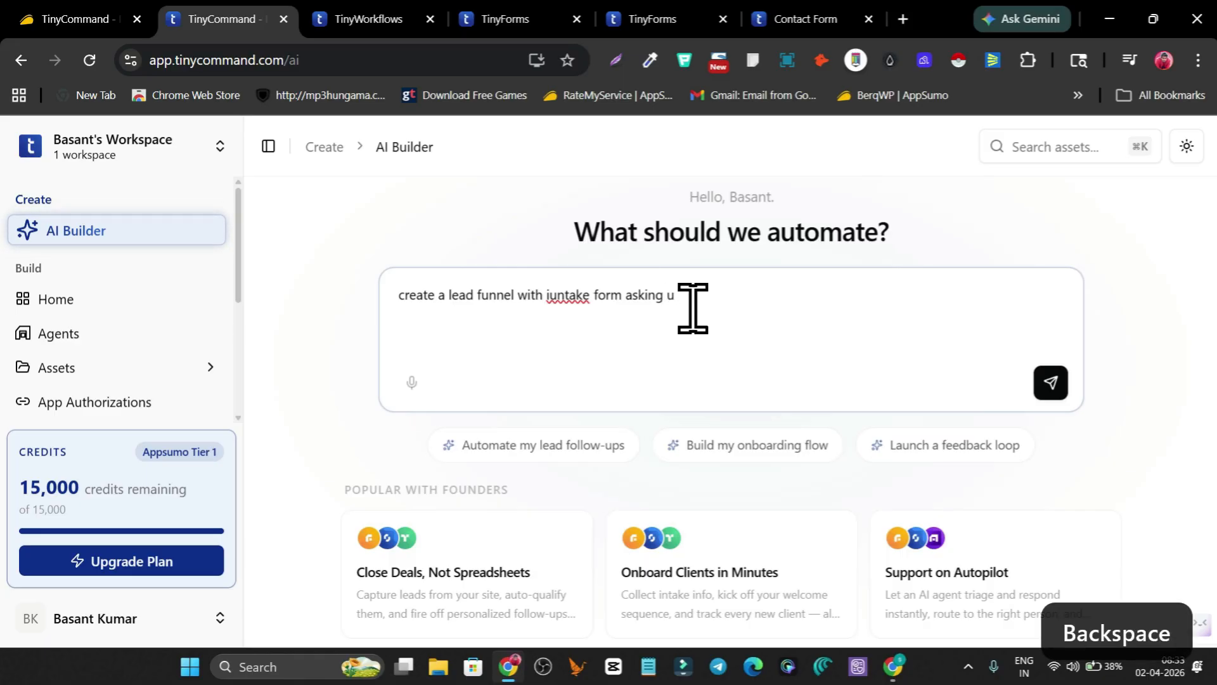
pyautogui.write('se')
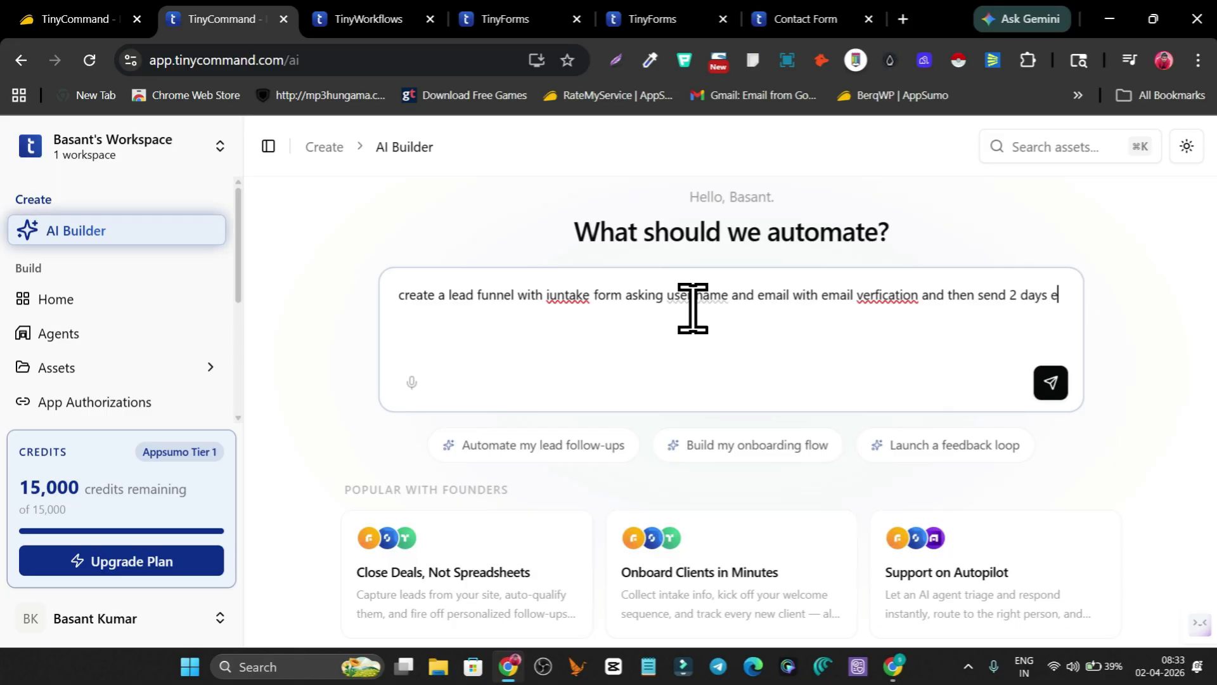
pyautogui.press('BackSpace')
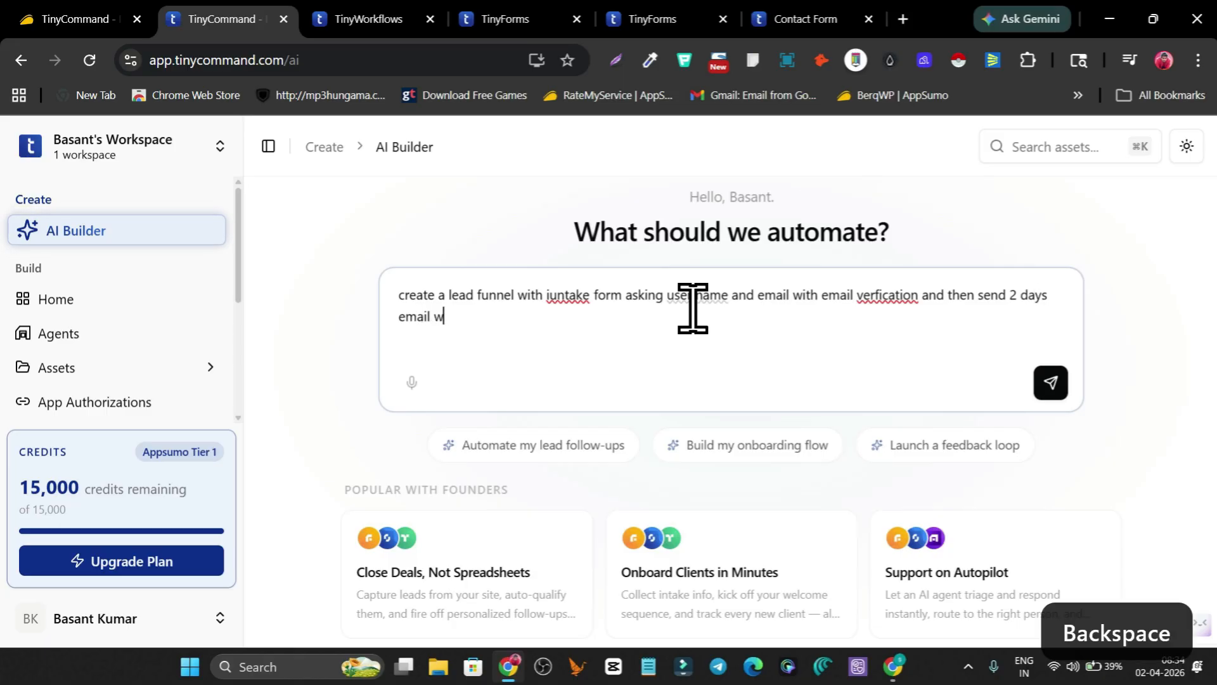
pyautogui.write('ith foo')
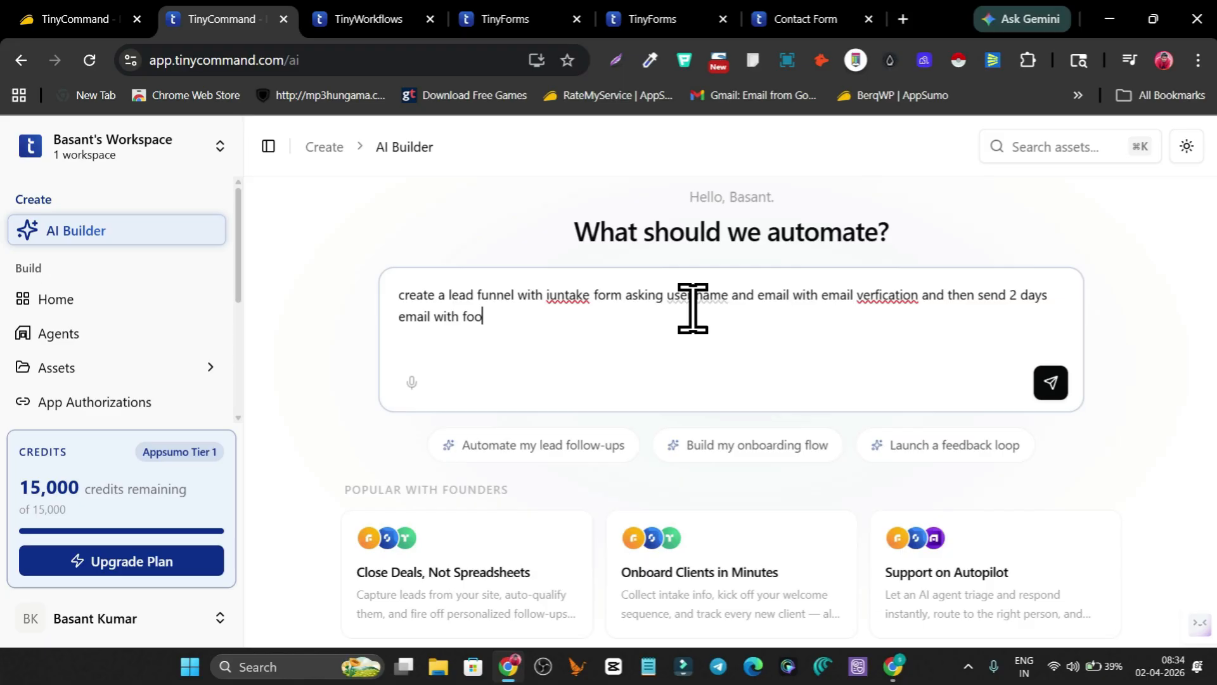
pyautogui.press('BackSpace')
pyautogui.write('llowup')
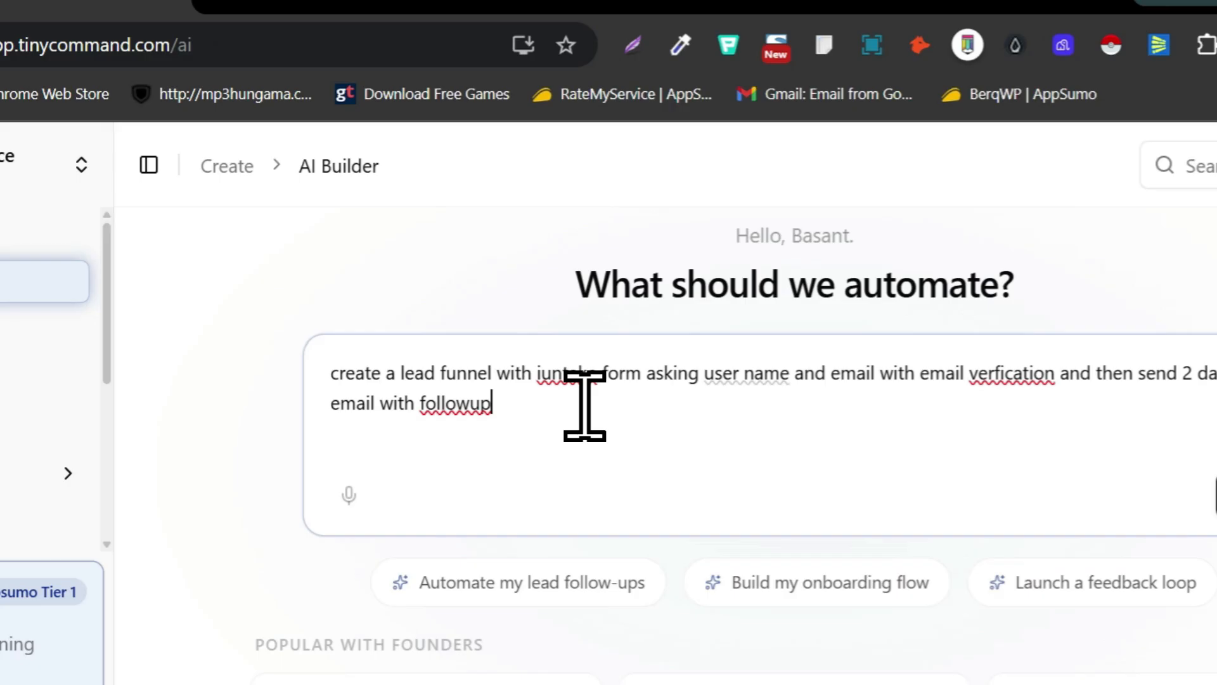
# Correct the prompt's misspelled words to "intake" and "verification", and split "followup" into "follow up"
pyautogui.rightClick(561, 296)
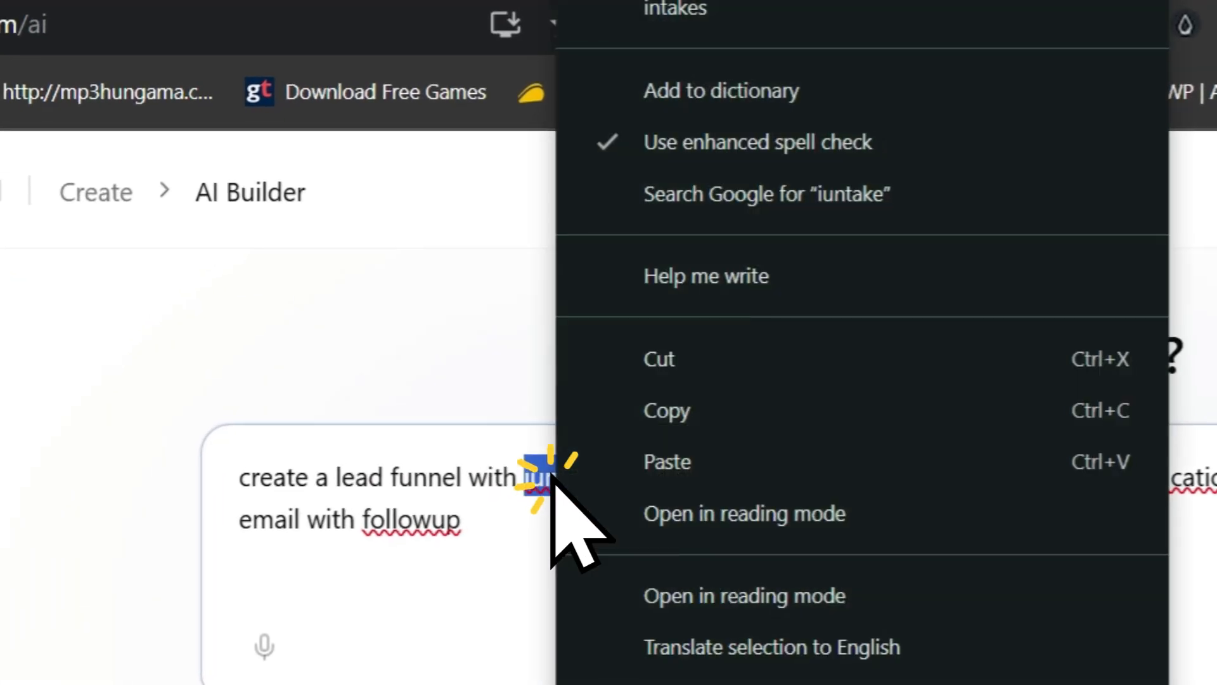
pyautogui.click(673, 38)
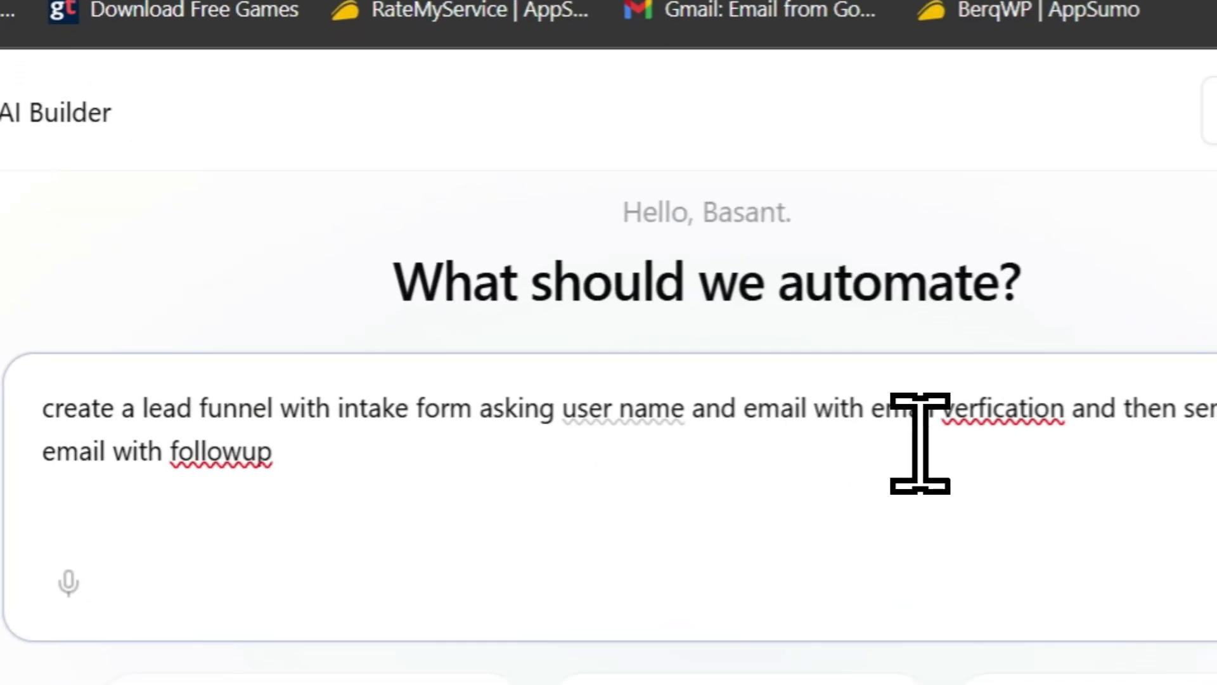
pyautogui.rightClick(1055, 507)
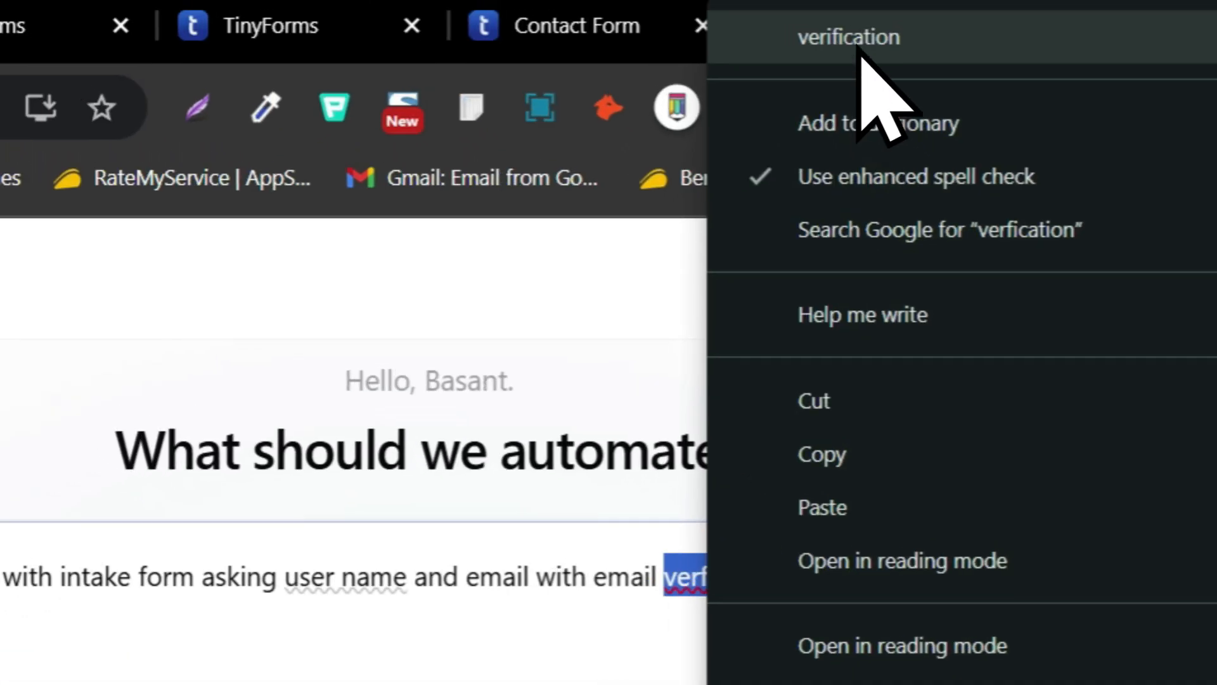
pyautogui.click(860, 54)
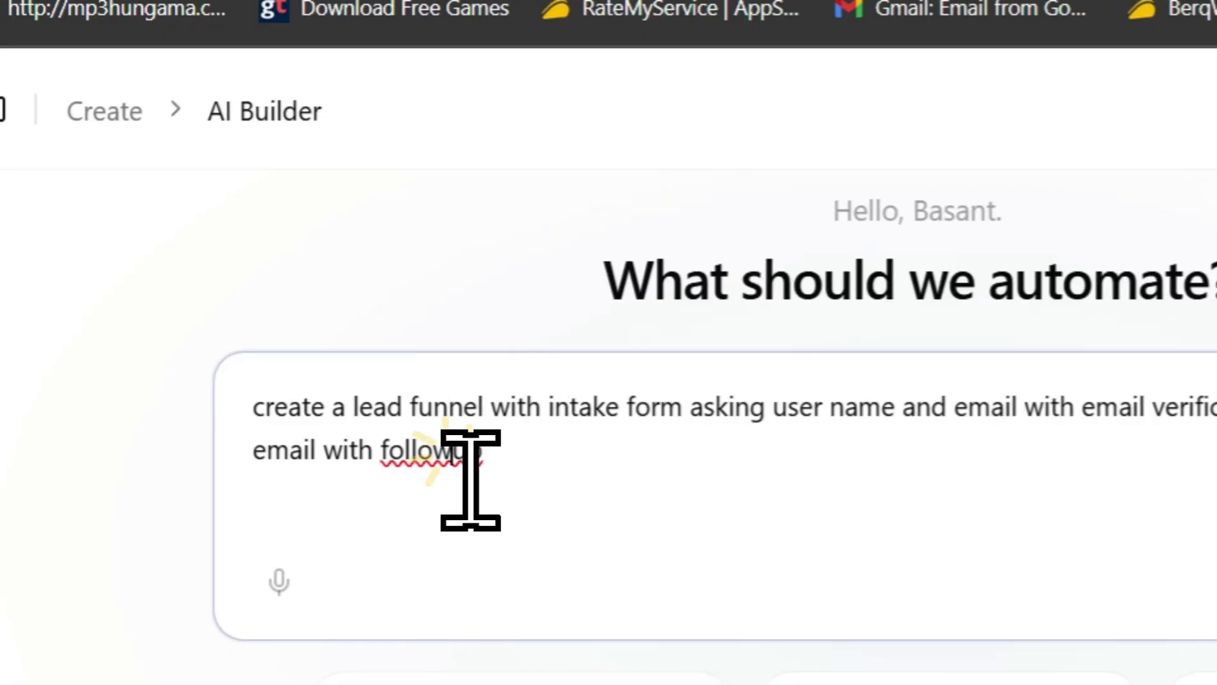
pyautogui.click(453, 451)
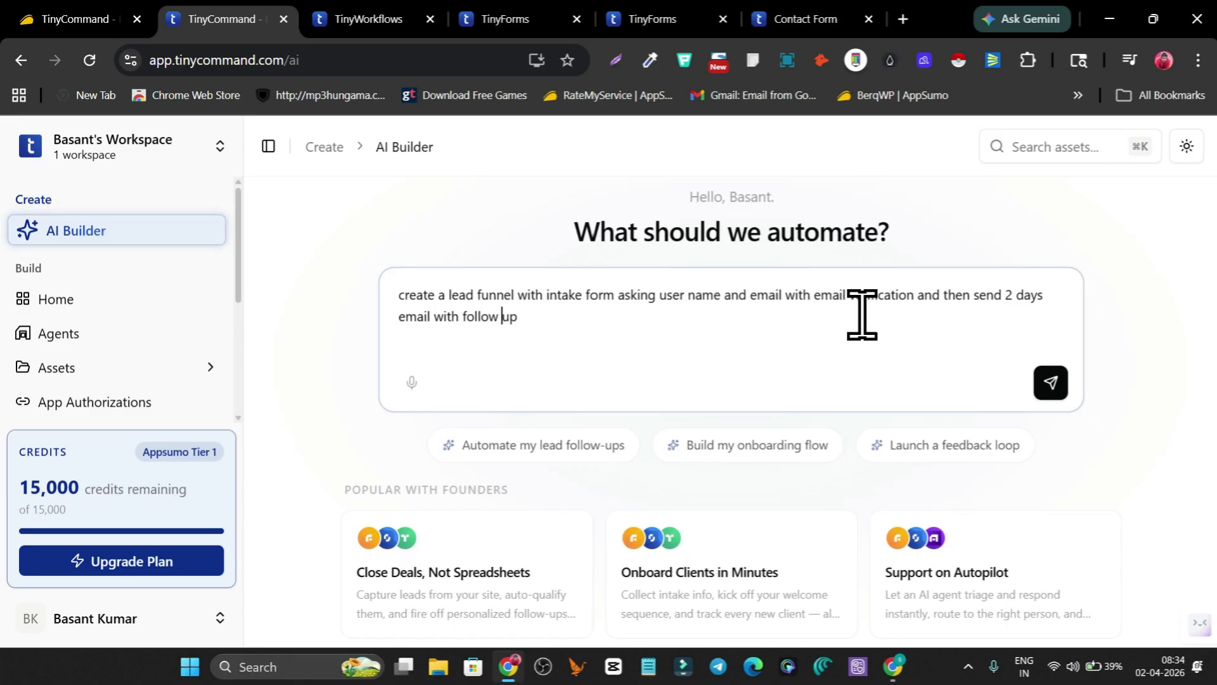
# Check the "email verification" wording in the prompt and submit the lead funnel request
pyautogui.moveTo(813, 302); pyautogui.dragTo(912, 304)
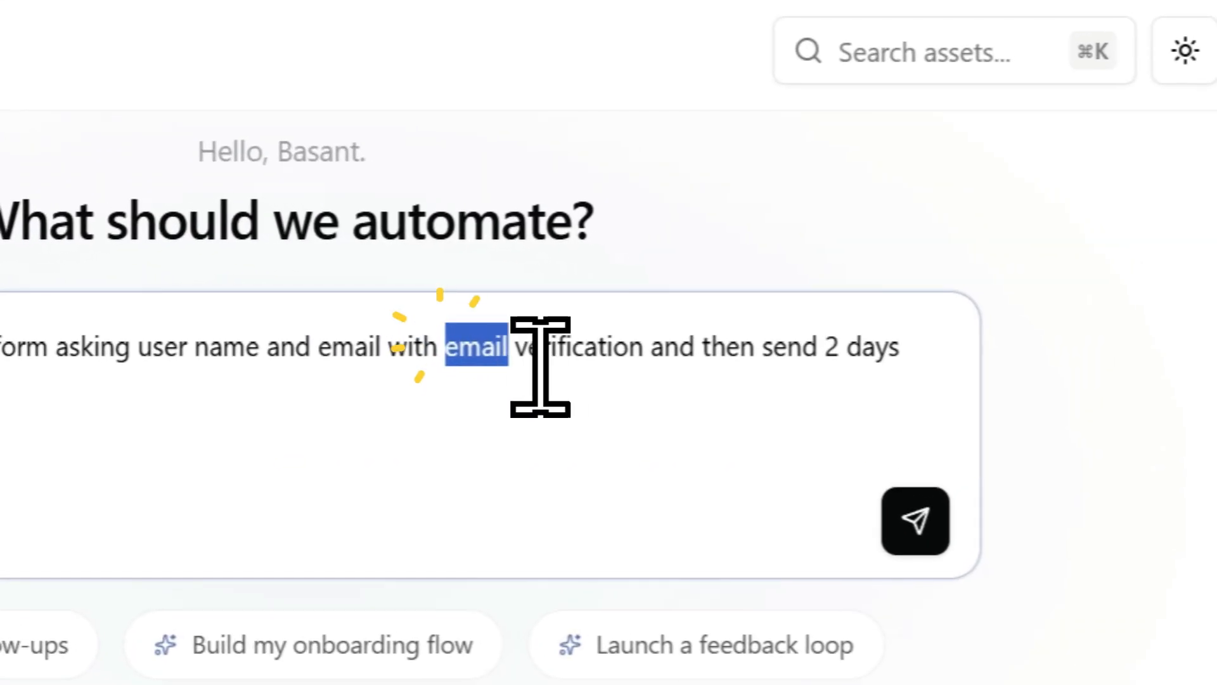
pyautogui.moveTo(635, 366); pyautogui.dragTo(664, 366)
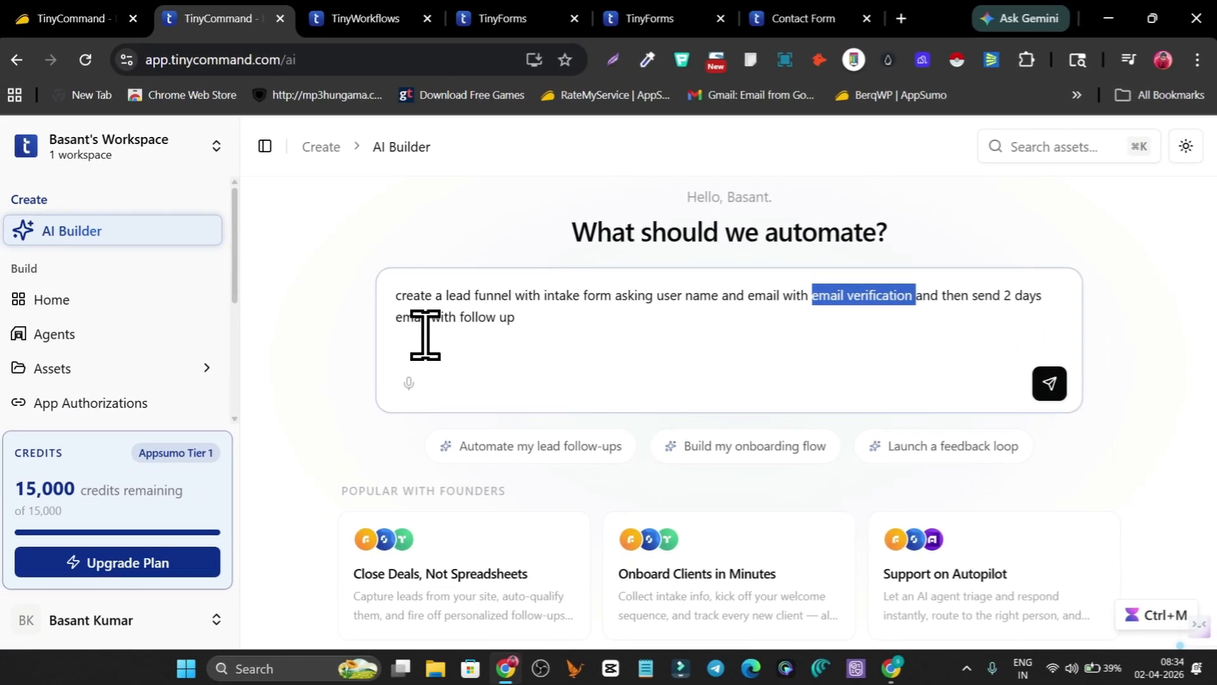
pyautogui.click(814, 365)
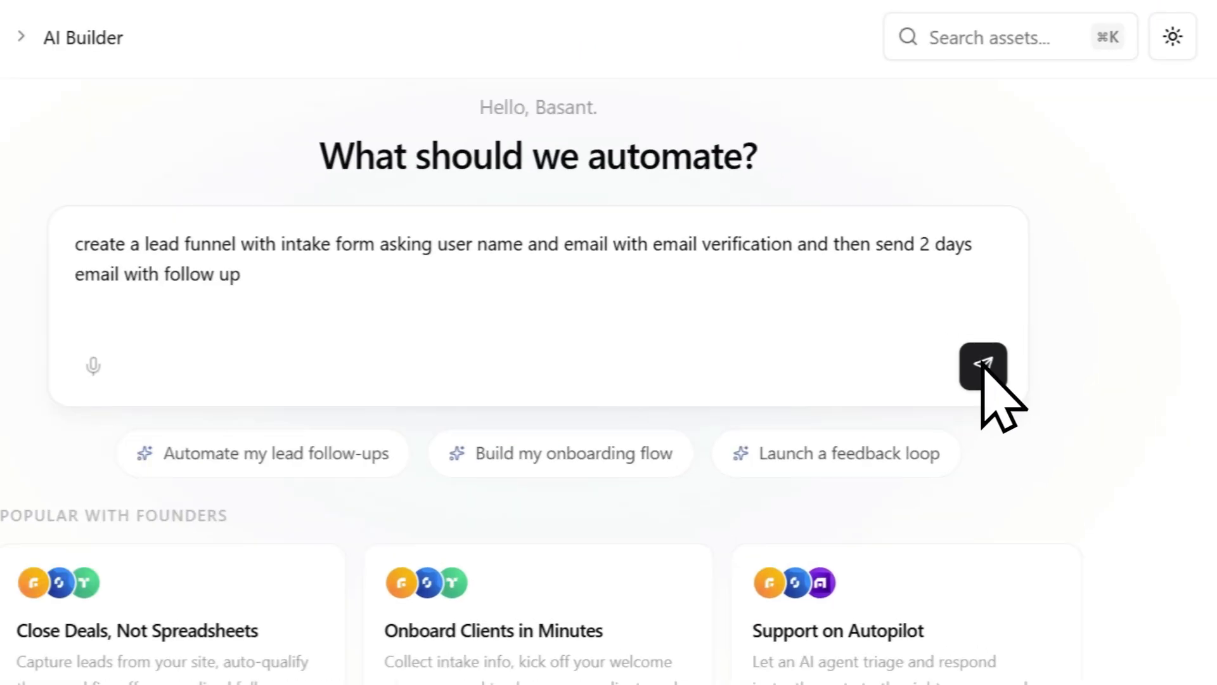
pyautogui.click(1050, 382)
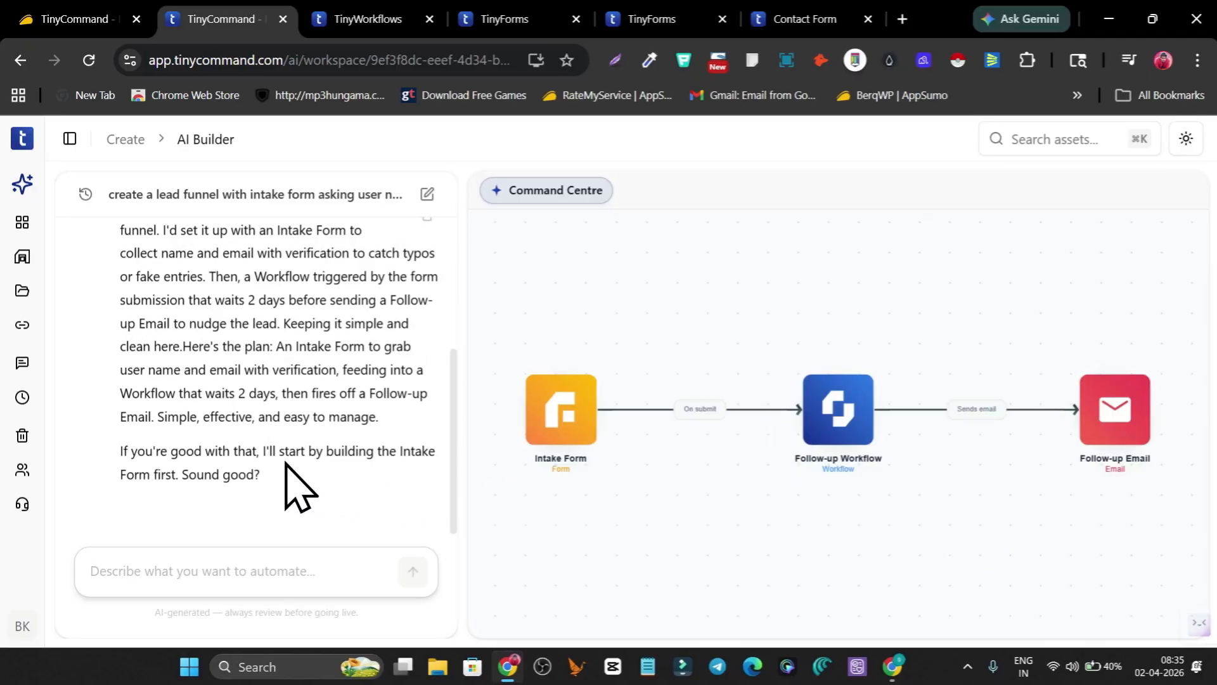
# Review the proposed lead funnel plan in the chat and its form, workflow and email nodes on the Command Centre canvas
pyautogui.scroll(3, 279, 443)
pyautogui.scroll(-3, 345, 417)
pyautogui.moveTo(883, 504); pyautogui.dragTo(911, 468)
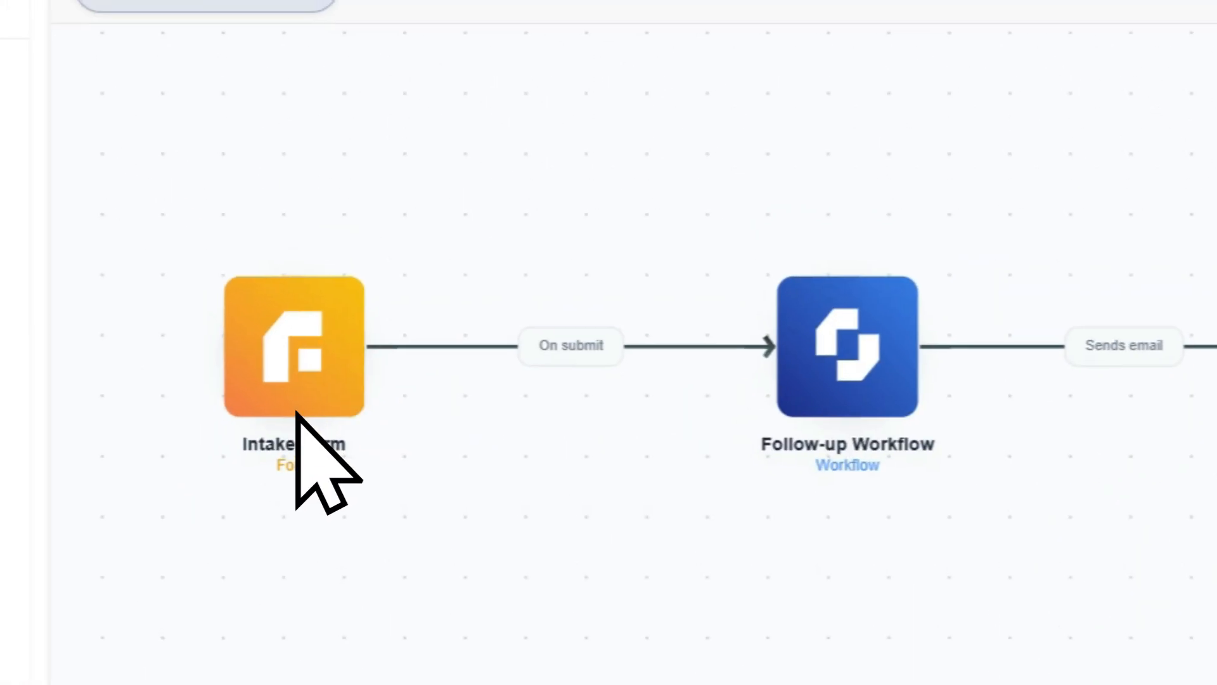
pyautogui.moveTo(1138, 232); pyautogui.dragTo(760, 312)
pyautogui.moveTo(506, 375); pyautogui.dragTo(942, 284)
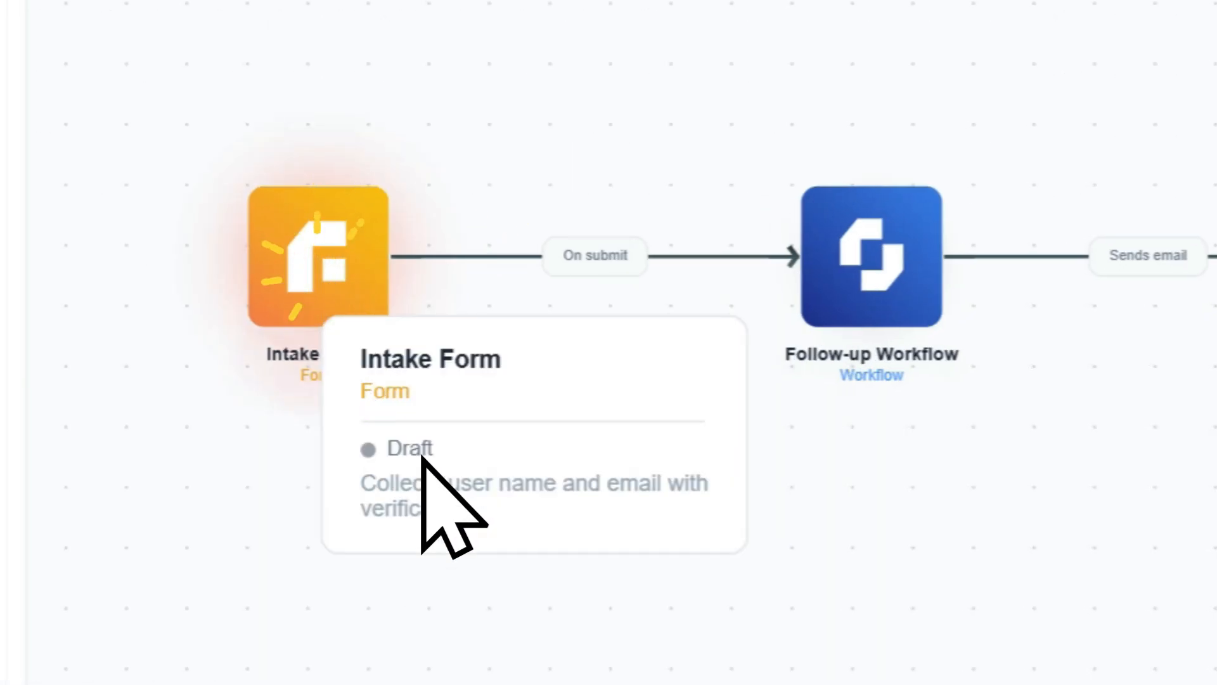
pyautogui.click(398, 447)
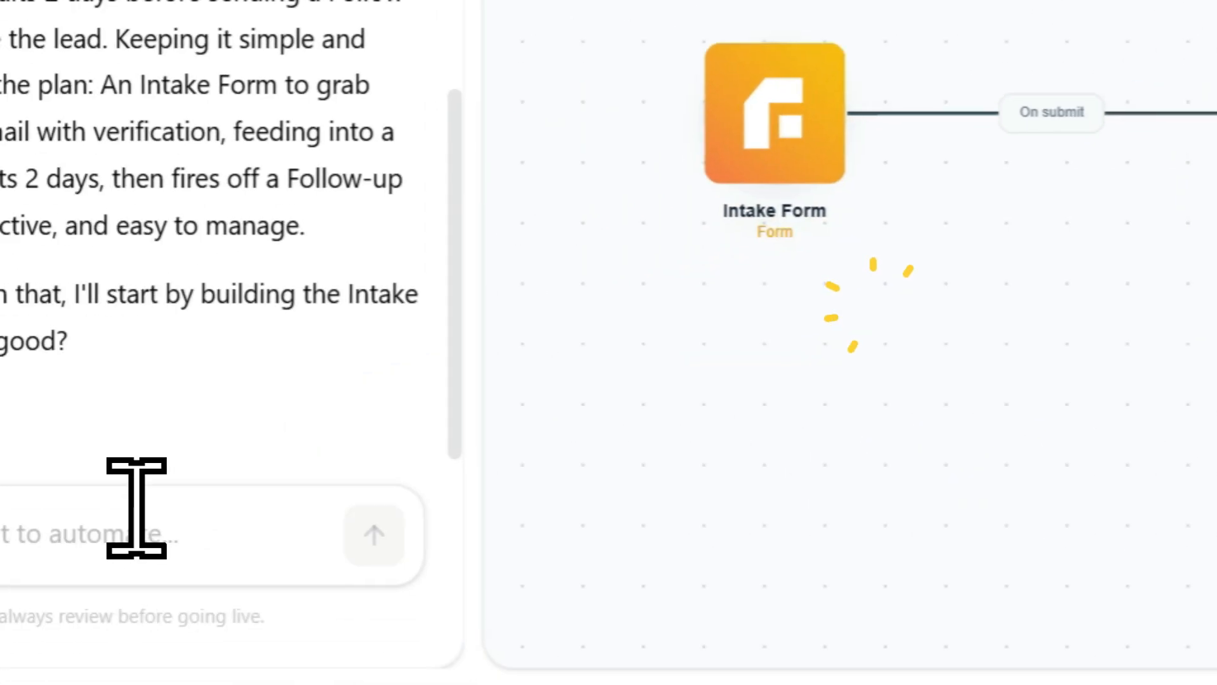
# Reply to the proposed plan with the instruction "built the form"
pyautogui.click(383, 477)
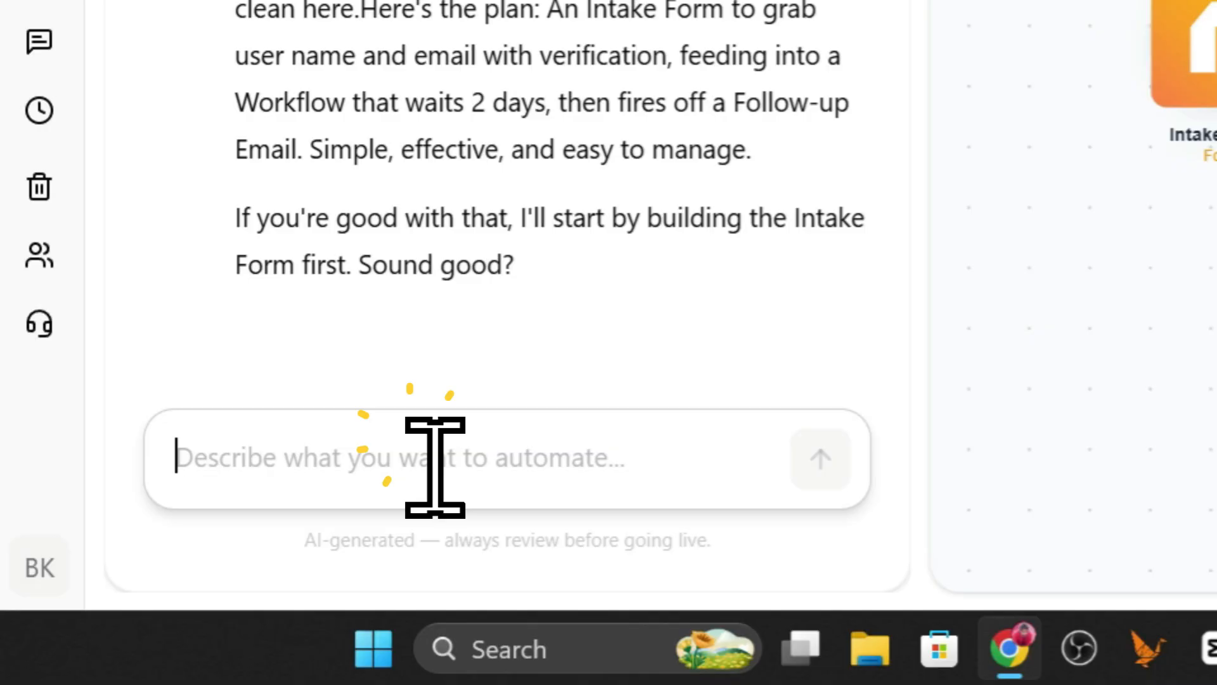
pyautogui.write('built the ')
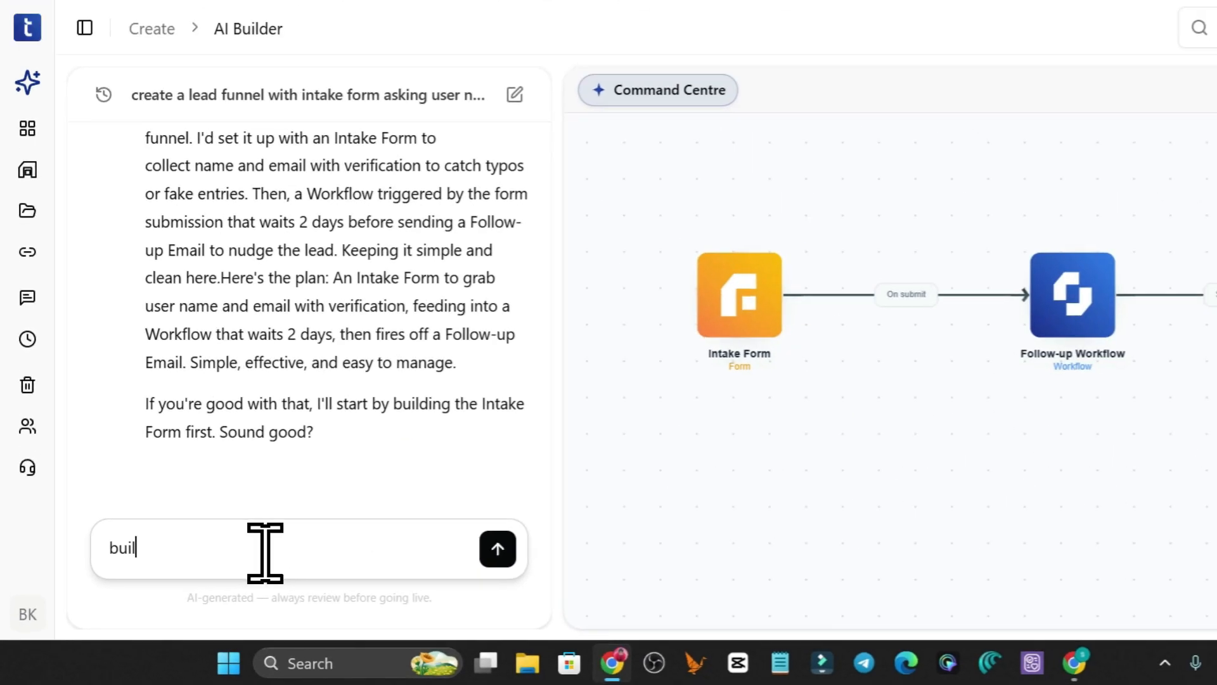
pyautogui.write('form')
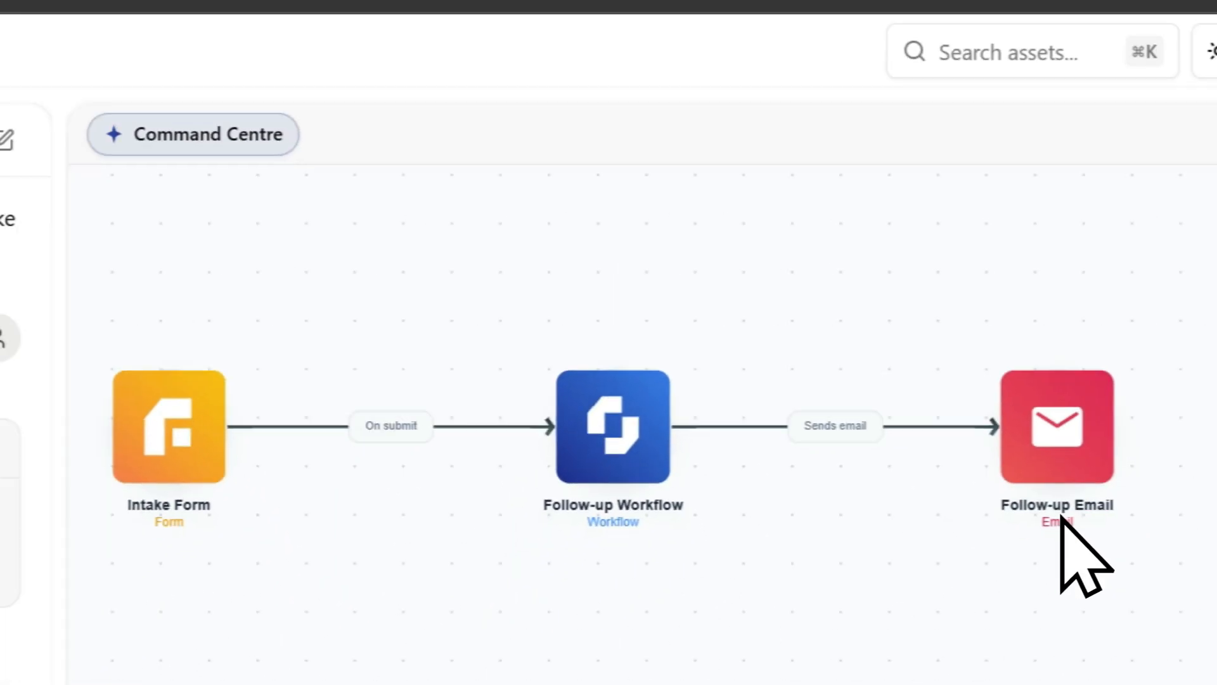
# Open the generated Intake Form and look over its question flow from the welcome screen to the thank-you screen
pyautogui.moveTo(326, 333)
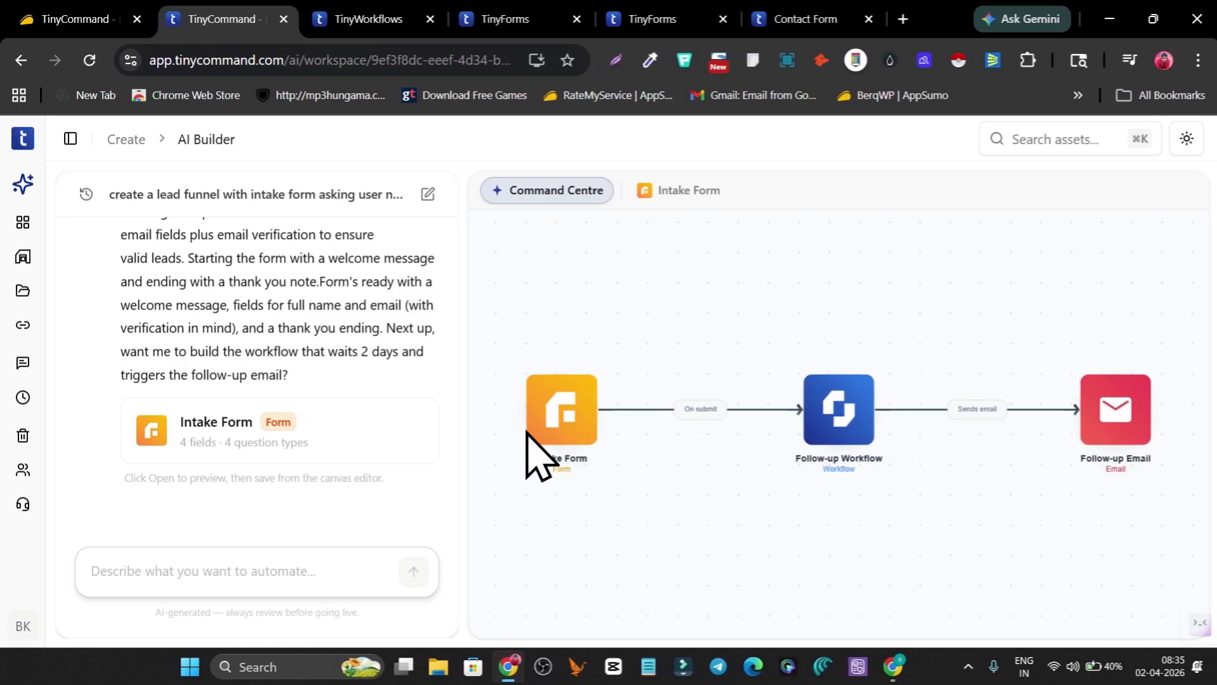
pyautogui.click(391, 435)
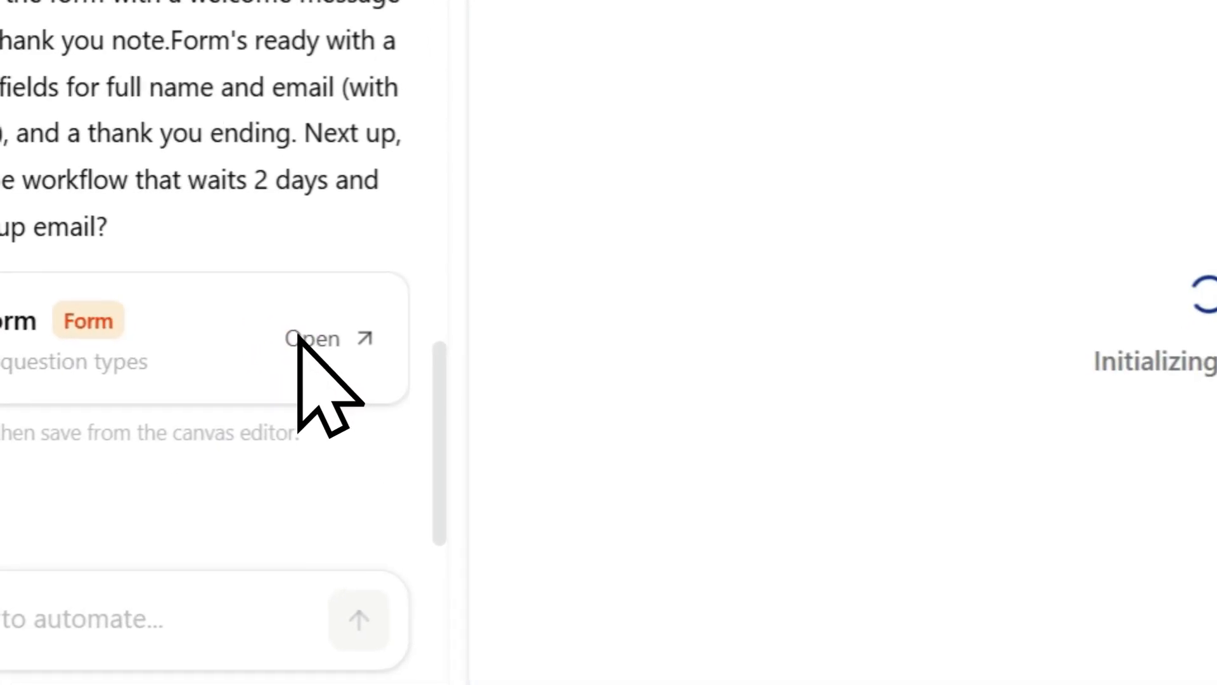
pyautogui.moveTo(798, 285); pyautogui.dragTo(713, 40)
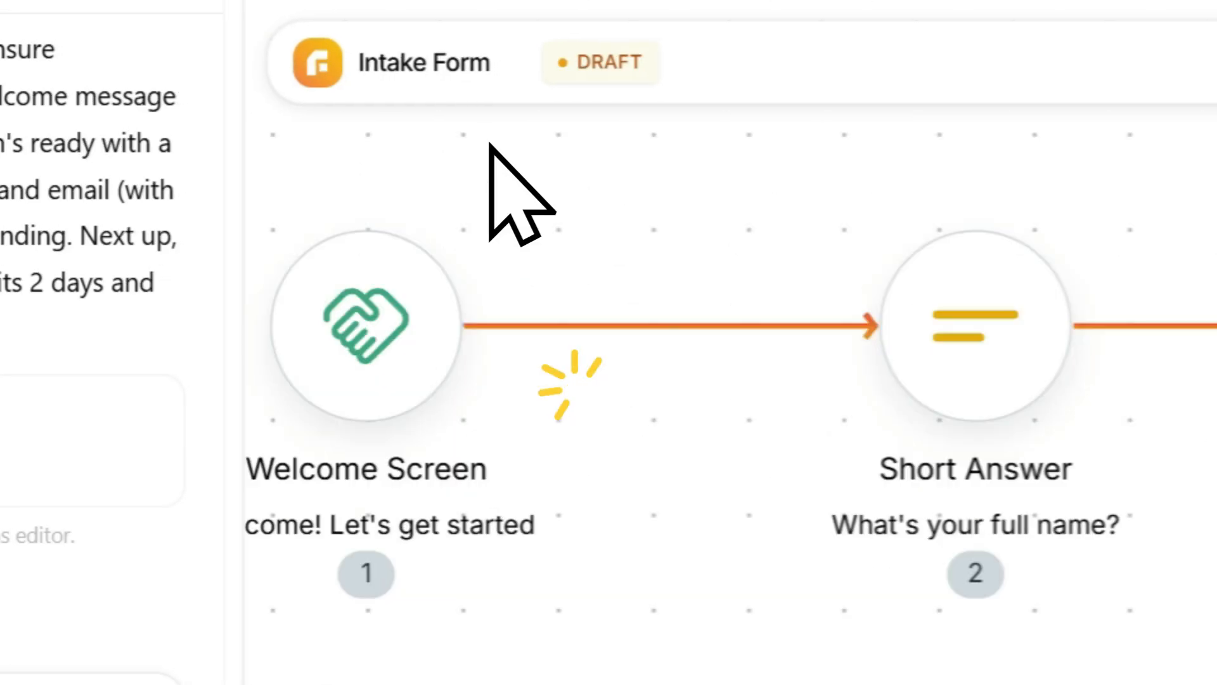
pyautogui.moveTo(490, 143); pyautogui.dragTo(484, 114)
pyautogui.moveTo(860, 426)
pyautogui.mouseDown()
pyautogui.moveTo(498, 385)
pyautogui.moveTo(343, 348)
pyautogui.mouseUp()
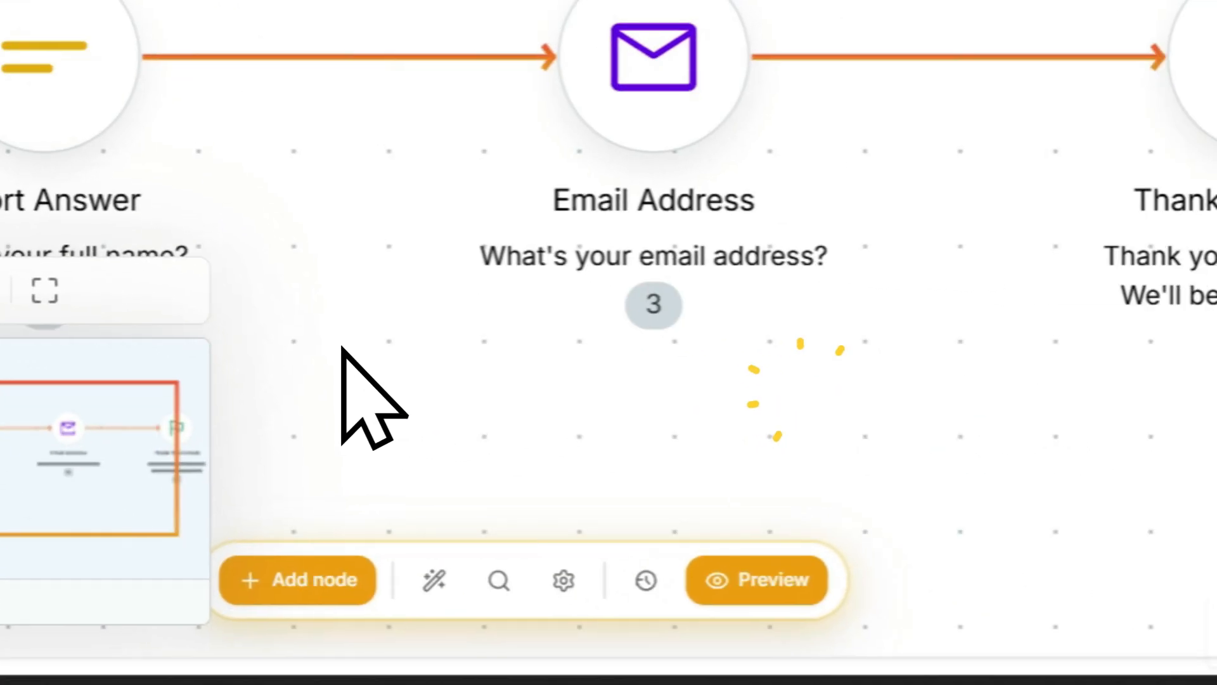
pyautogui.moveTo(789, 386); pyautogui.dragTo(282, 350)
pyautogui.moveTo(405, 323); pyautogui.dragTo(874, 298)
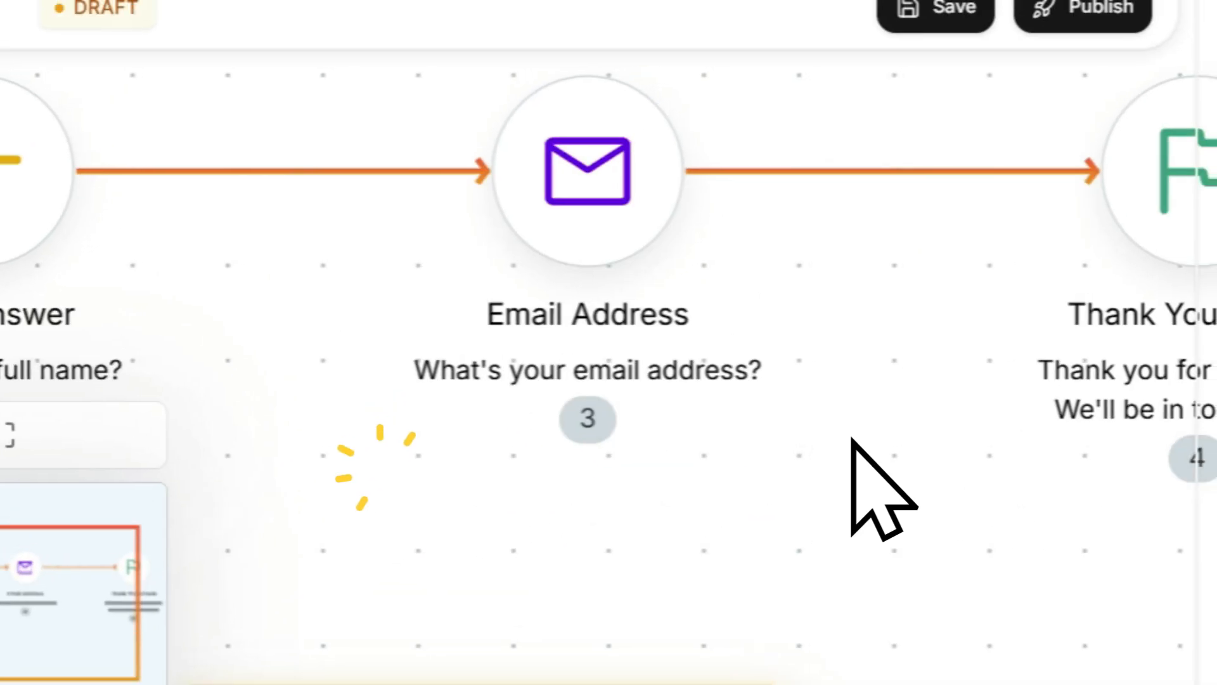
# Enable Verify with code in the Email Address question's settings and close the question
pyautogui.click(625, 24)
pyautogui.click(584, 214)
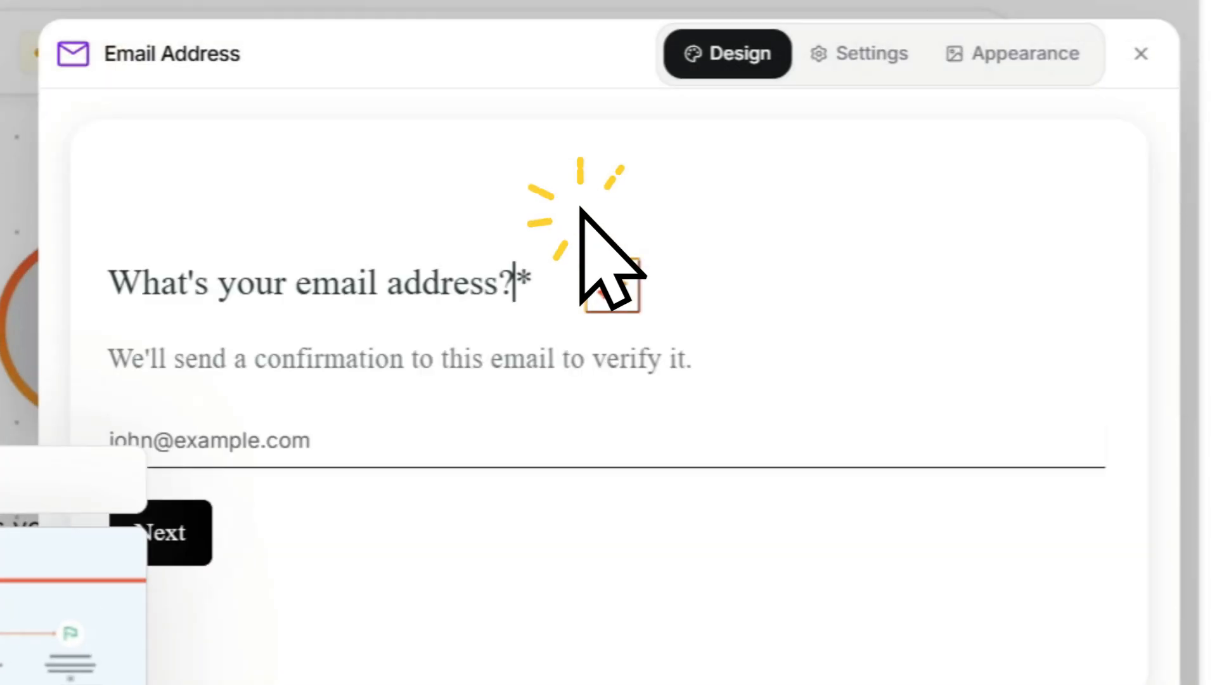
pyautogui.click(863, 133)
pyautogui.scroll(-5, 476, 513)
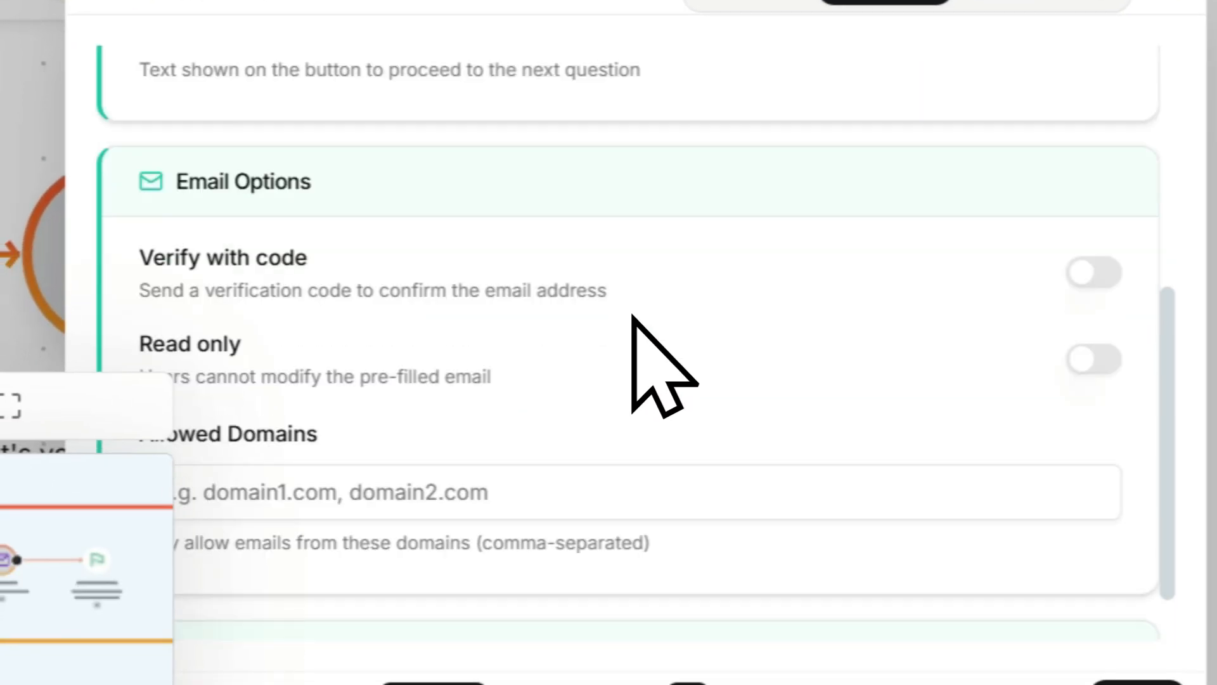
pyautogui.scroll(-1, 633, 317)
pyautogui.click(1092, 217)
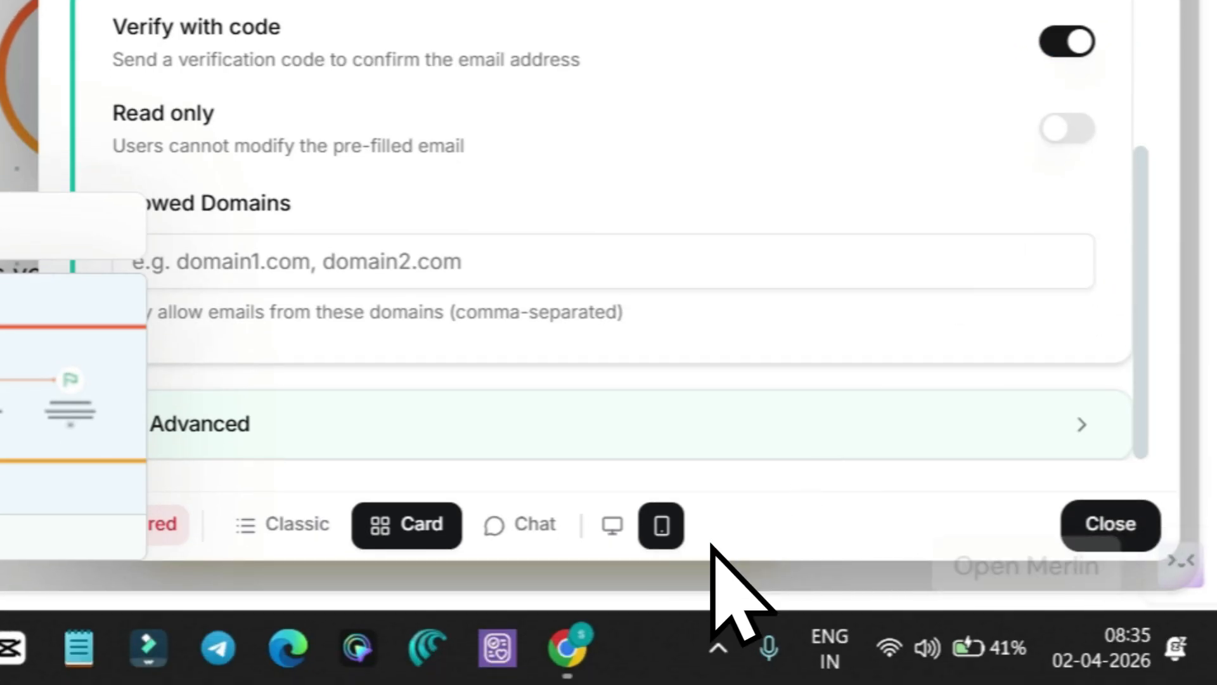
pyautogui.click(1120, 536)
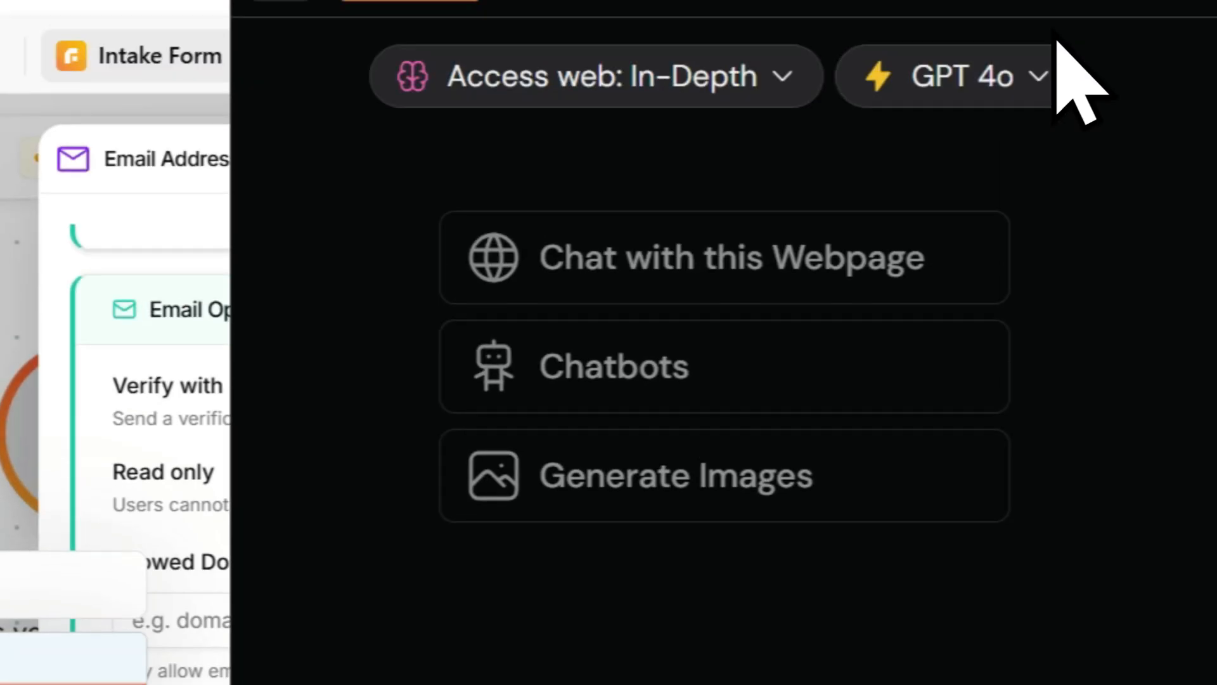
pyautogui.click(1182, 140)
pyautogui.click(1140, 349)
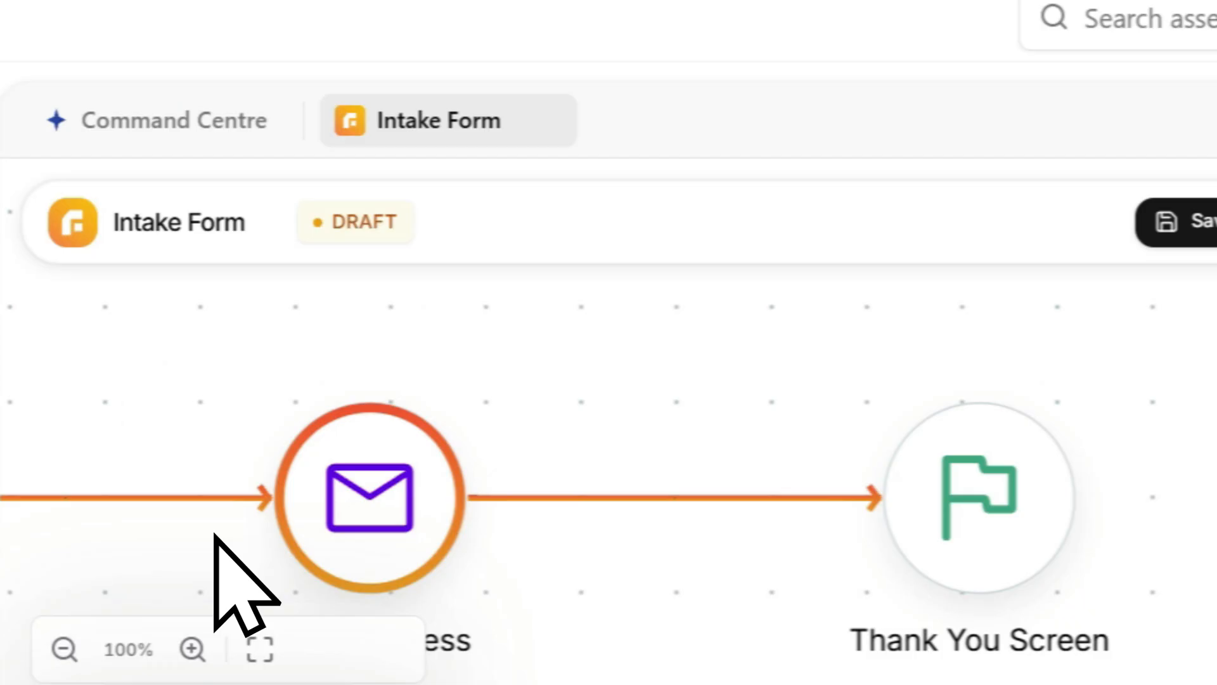
# Return to the Command Centre and send the chat instruction "now build the follow up workflow"
pyautogui.click(479, 107)
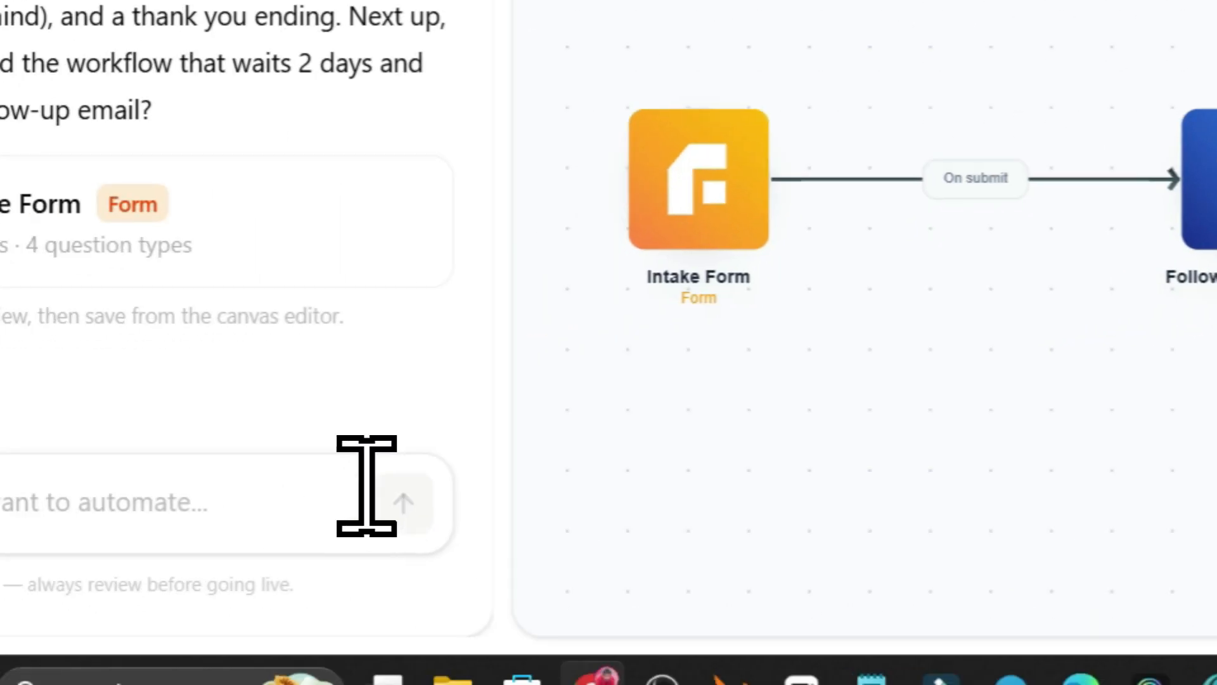
pyautogui.click(366, 485)
pyautogui.write('now bu')
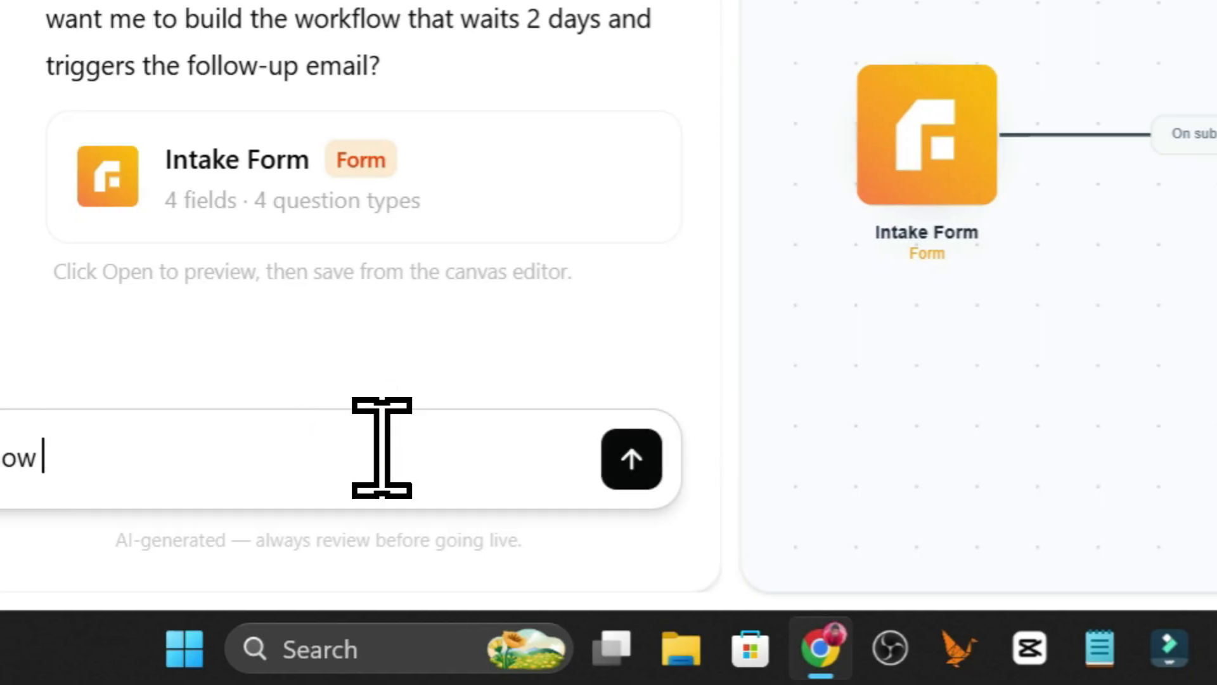
pyautogui.write('ild the follow up work')
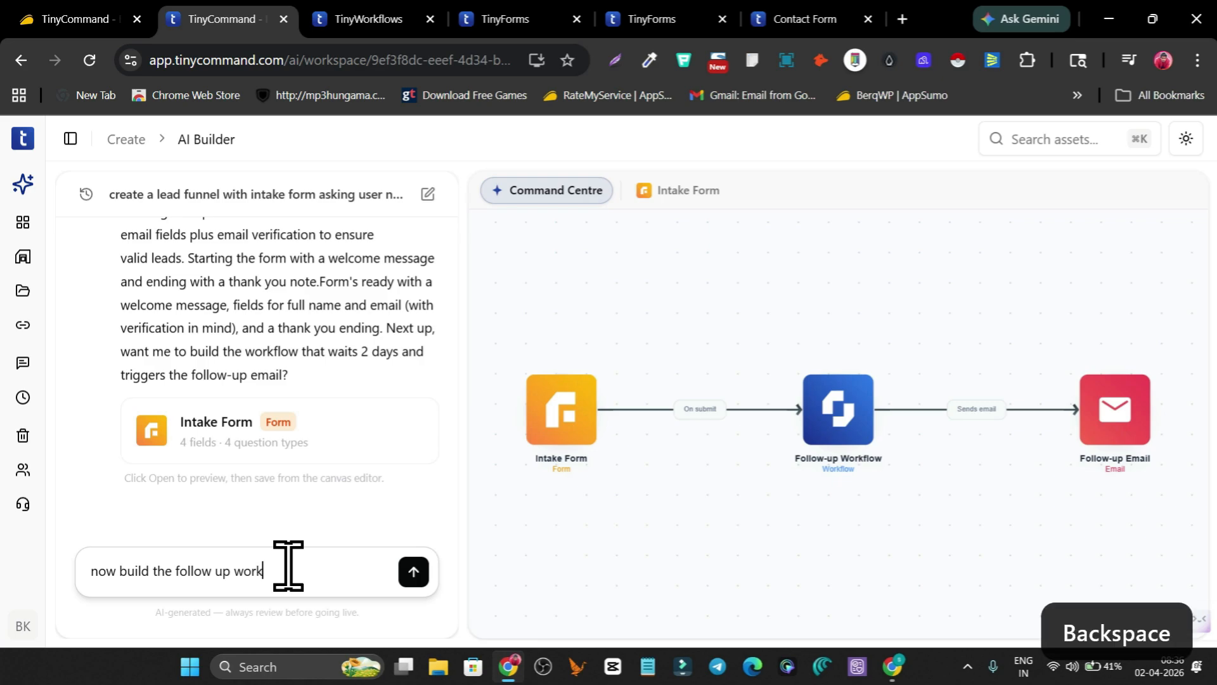
pyautogui.write('flow')
pyautogui.press('Return')
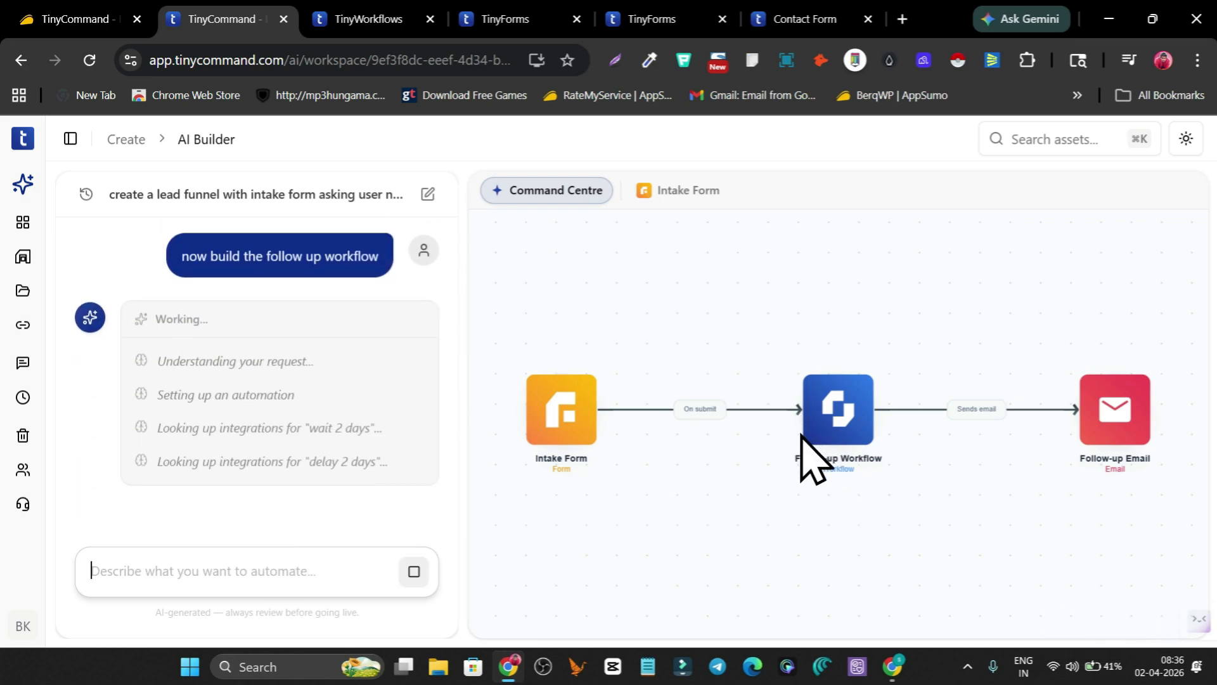
# Examine the Intake Form, Follow-up Workflow and Follow-up Email nodes on the Command Centre canvas, including the form and workflow nodes' details
pyautogui.moveTo(877, 510); pyautogui.dragTo(829, 494)
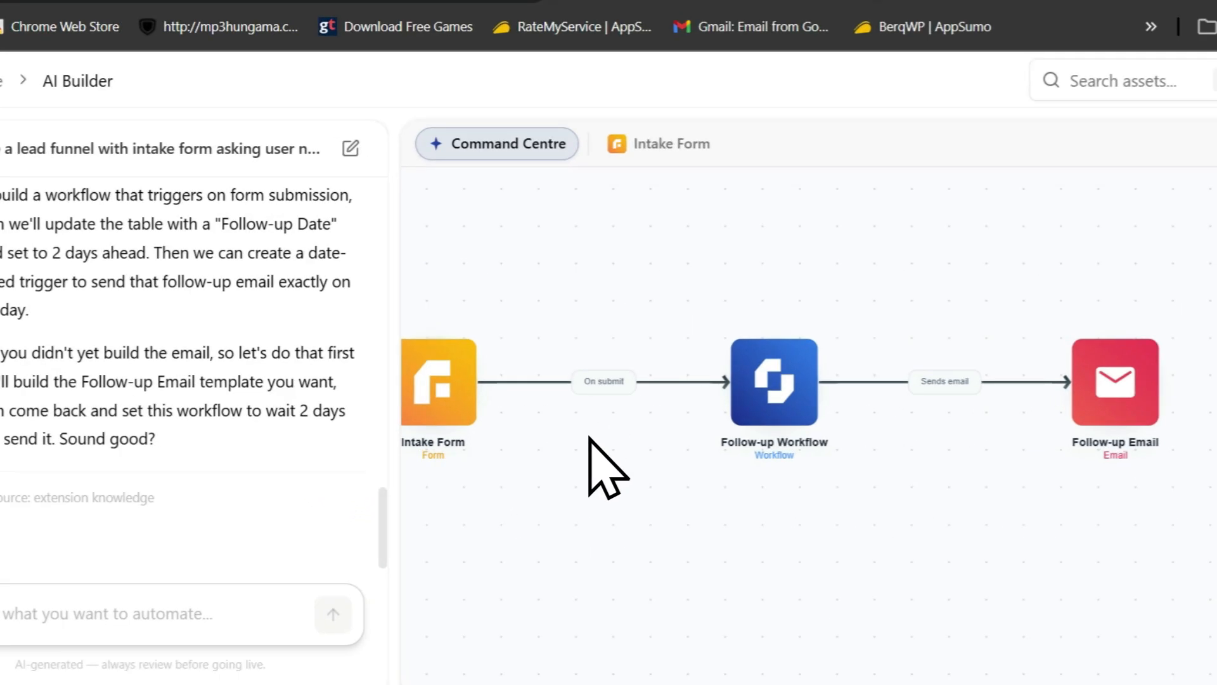
pyautogui.moveTo(607, 449); pyautogui.dragTo(773, 431)
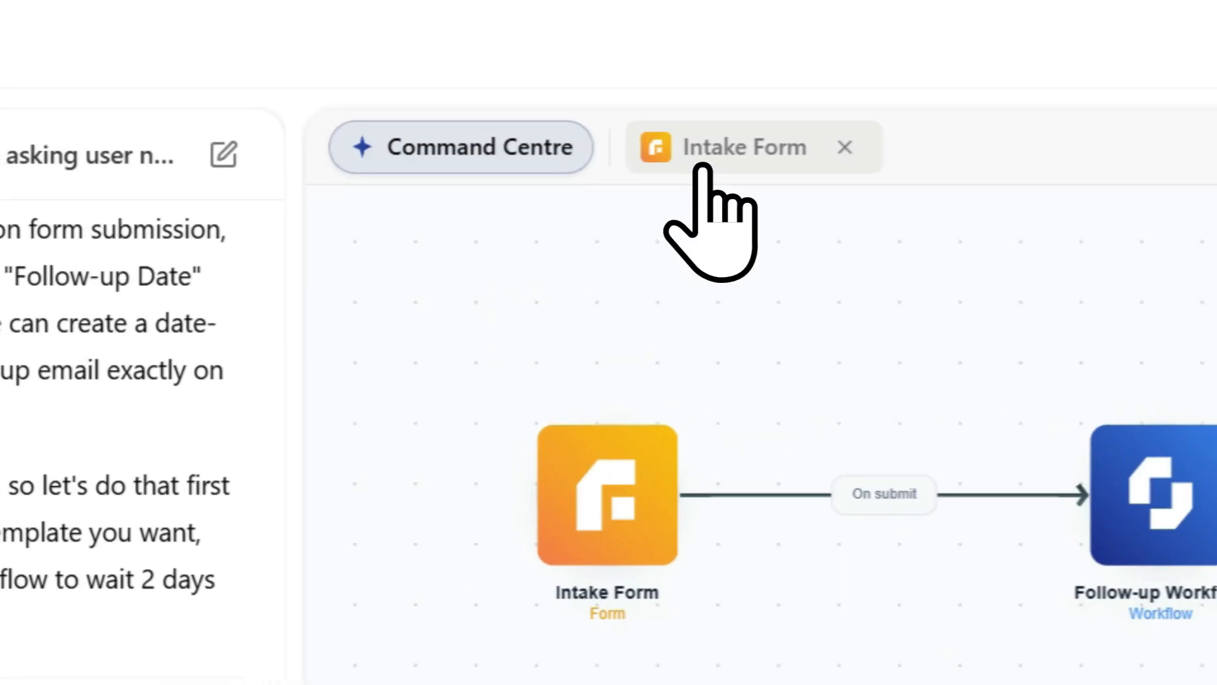
pyautogui.click(589, 7)
pyautogui.click(482, 181)
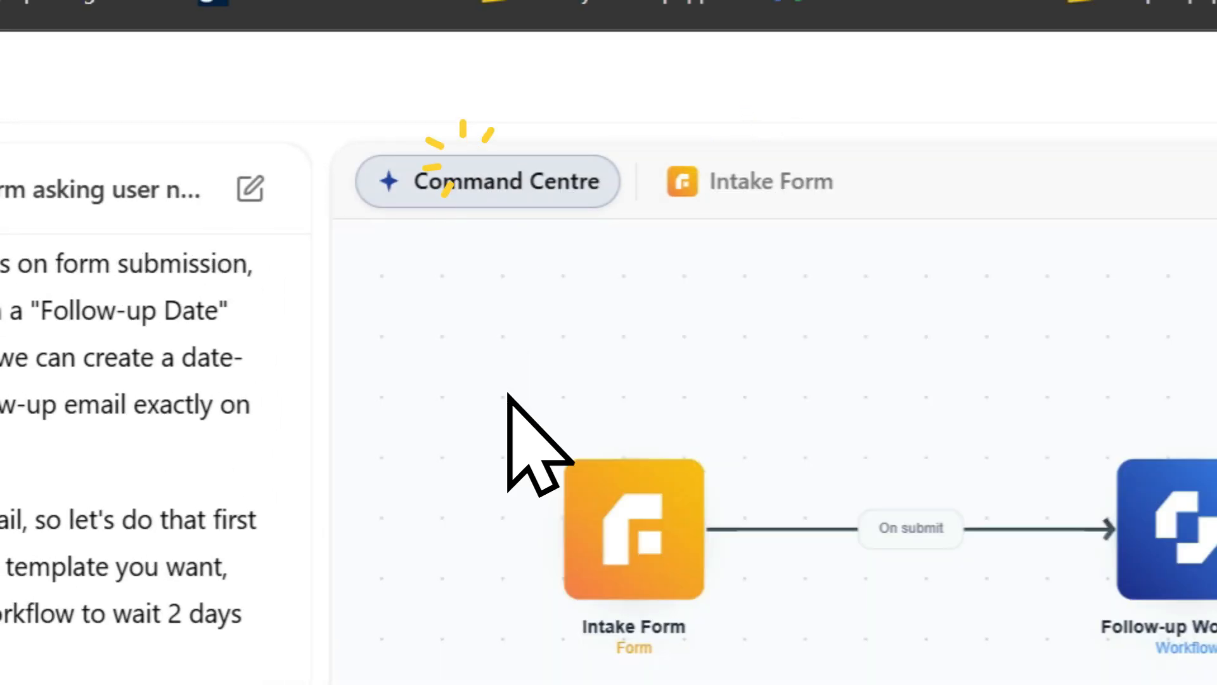
pyautogui.click(646, 500)
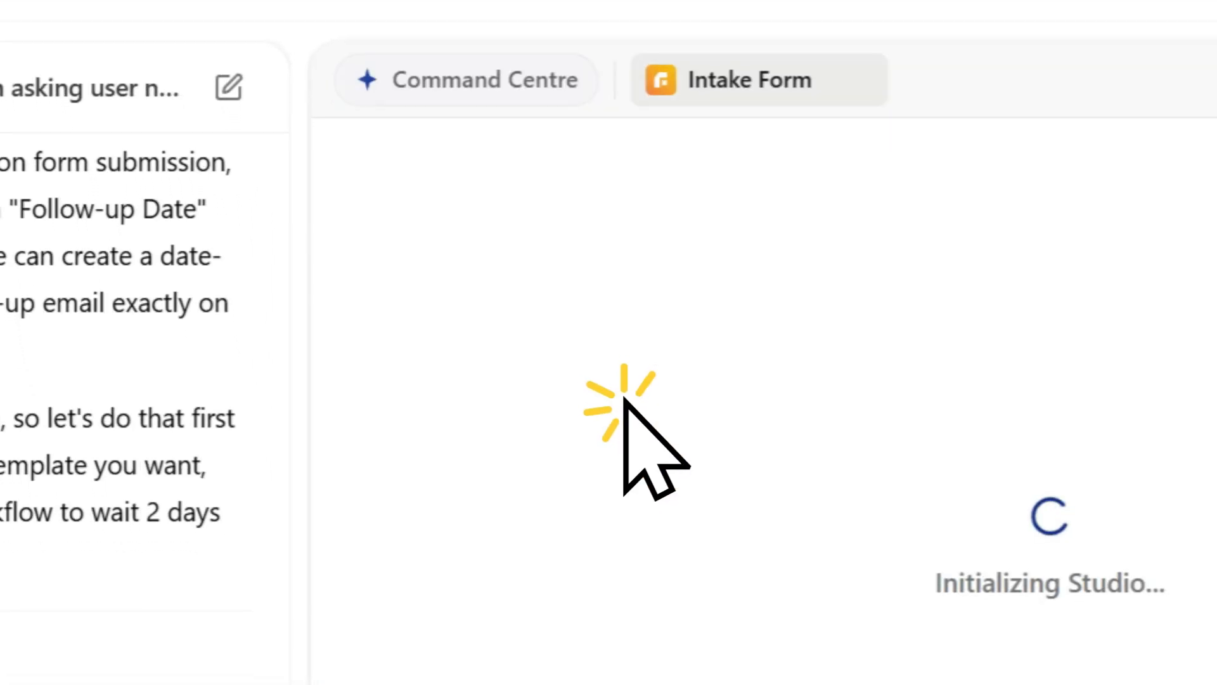
pyautogui.click(488, 83)
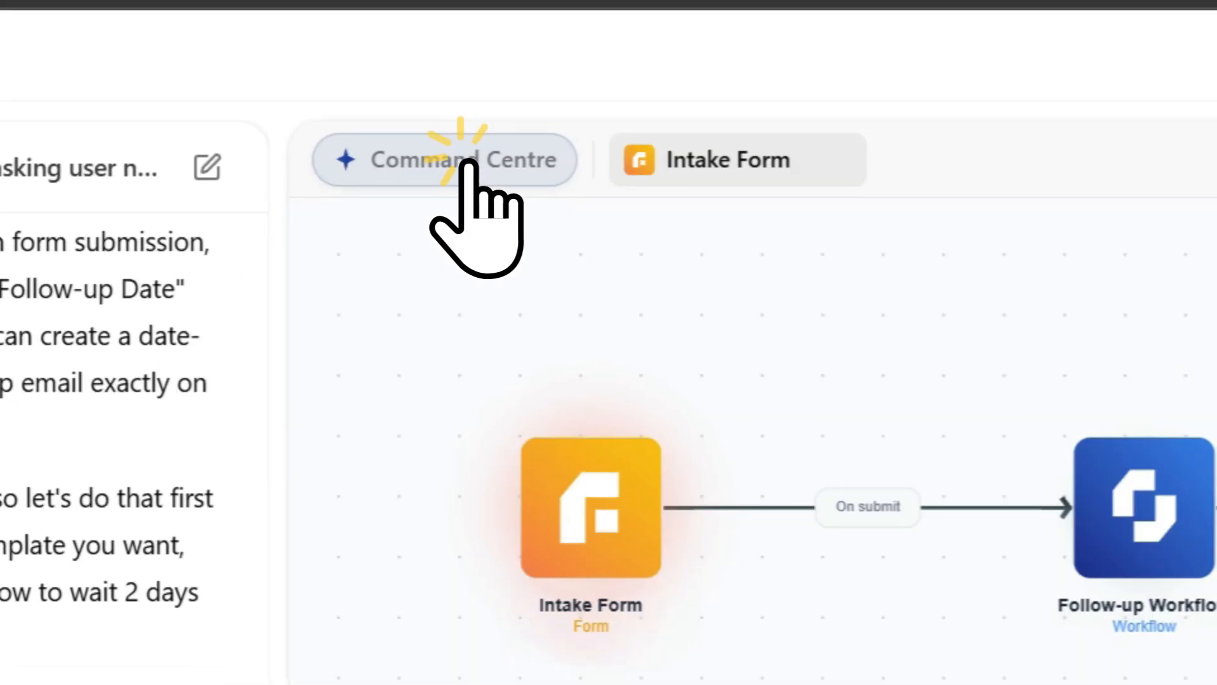
pyautogui.click(1169, 422)
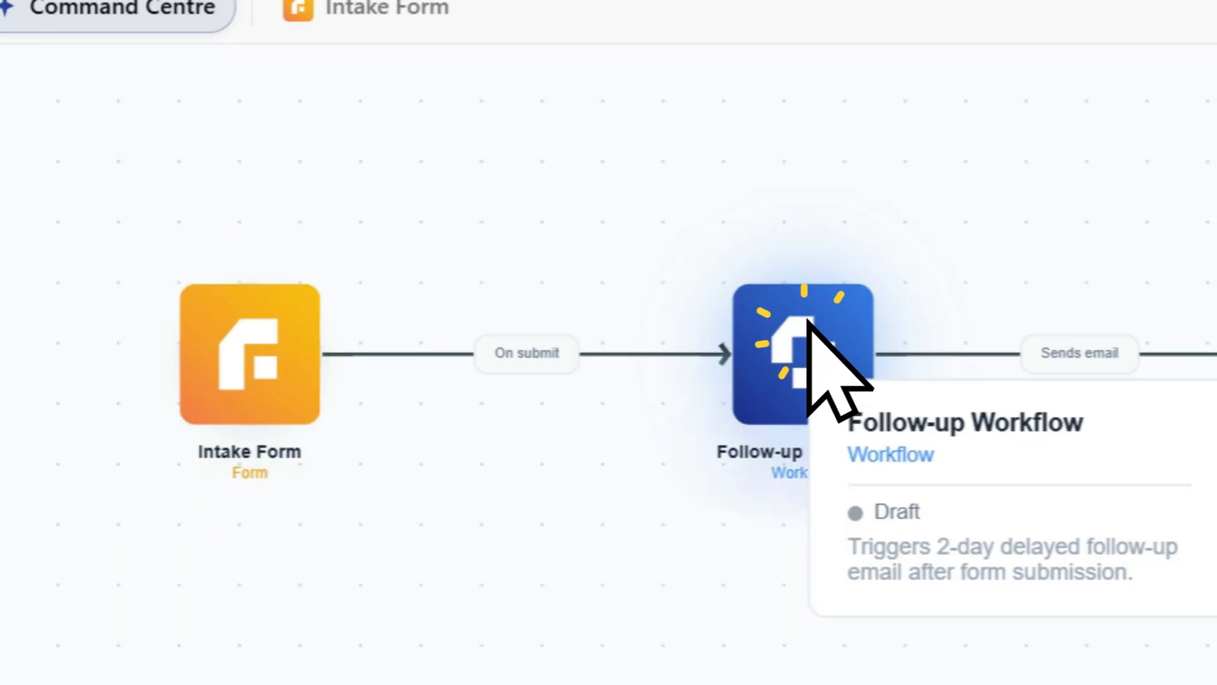
pyautogui.moveTo(935, 236); pyautogui.dragTo(686, 271)
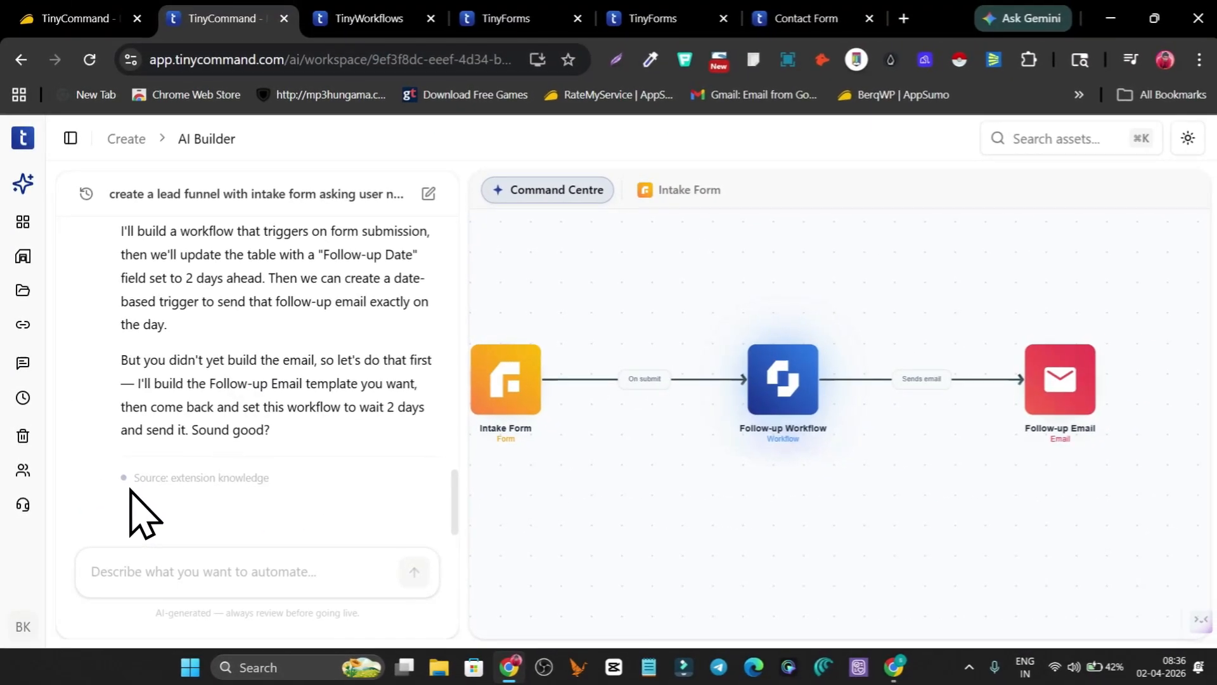
# Read the AI's reply about the workflow and answer it with the copied phrase "build the email, so let's do that first"
pyautogui.scroll(6, 271, 421)
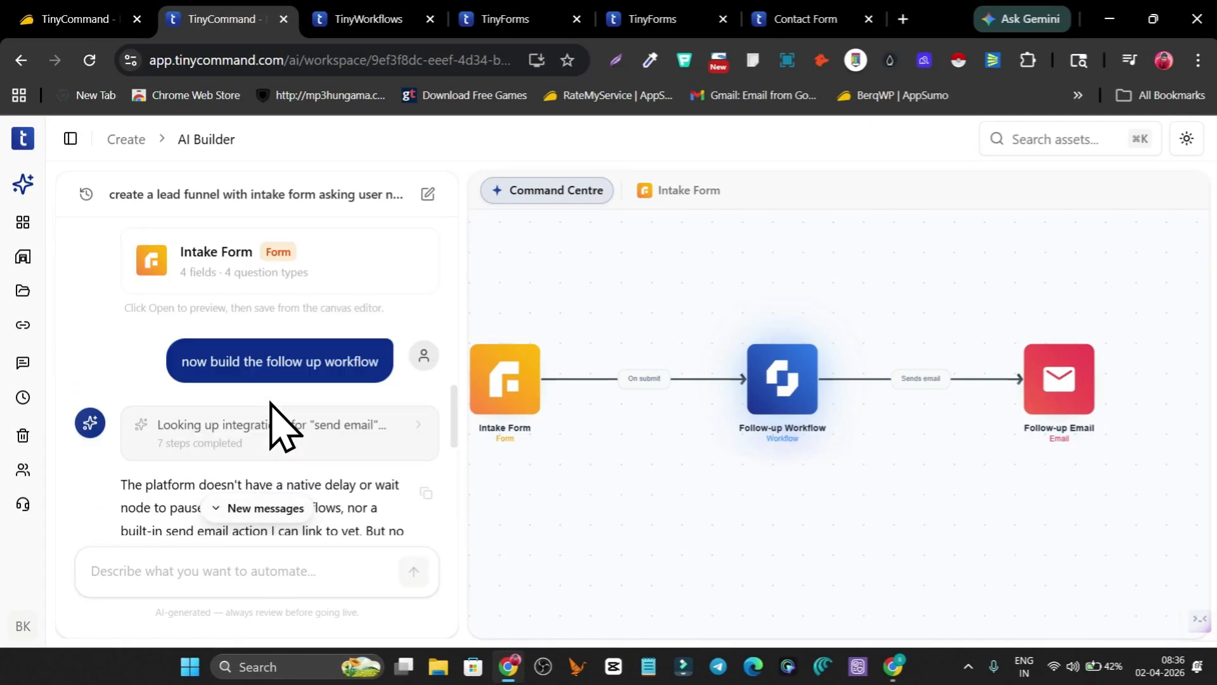
pyautogui.scroll(-4, 278, 418)
pyautogui.scroll(-2, 212, 438)
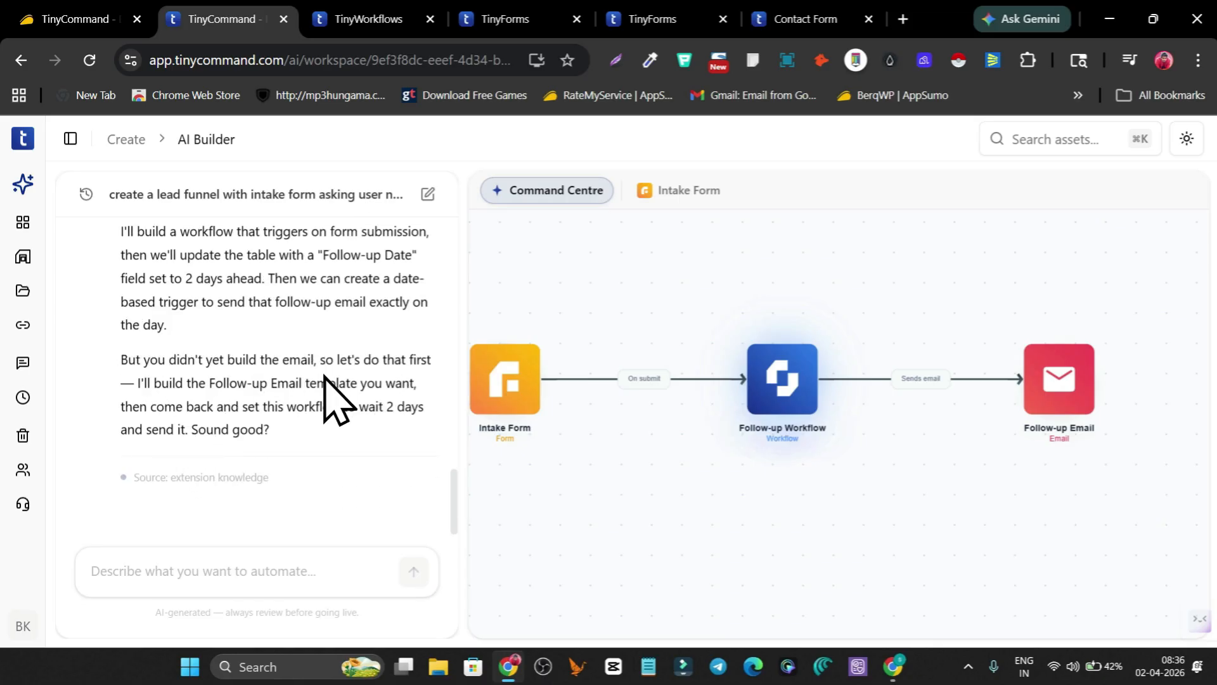
pyautogui.click(158, 578)
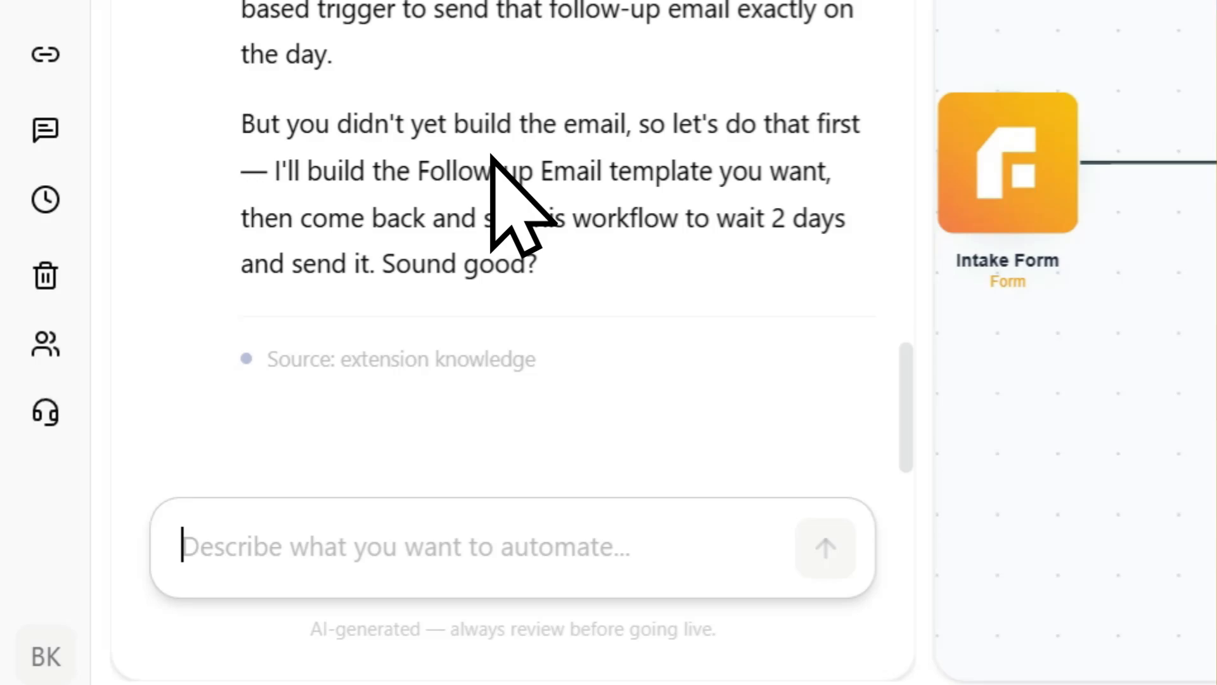
pyautogui.moveTo(455, 178); pyautogui.dragTo(798, 185)
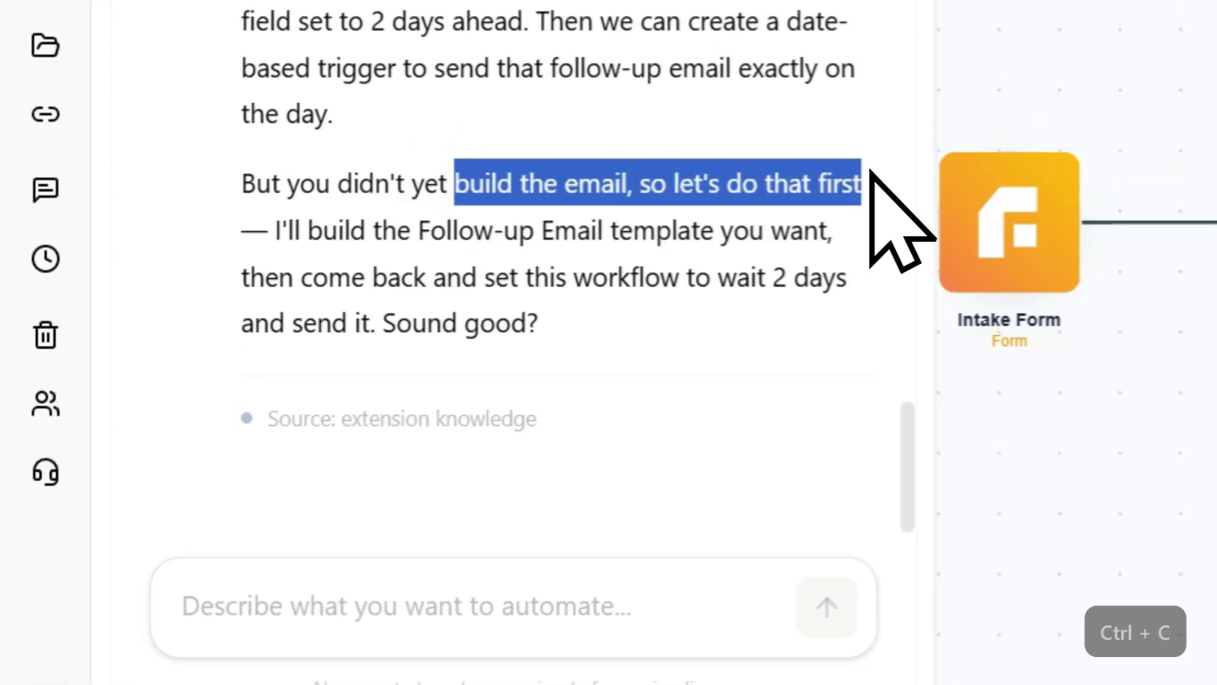
pyautogui.click(320, 611)
pyautogui.write("build the email, so let's do that first")
pyautogui.press('Return')
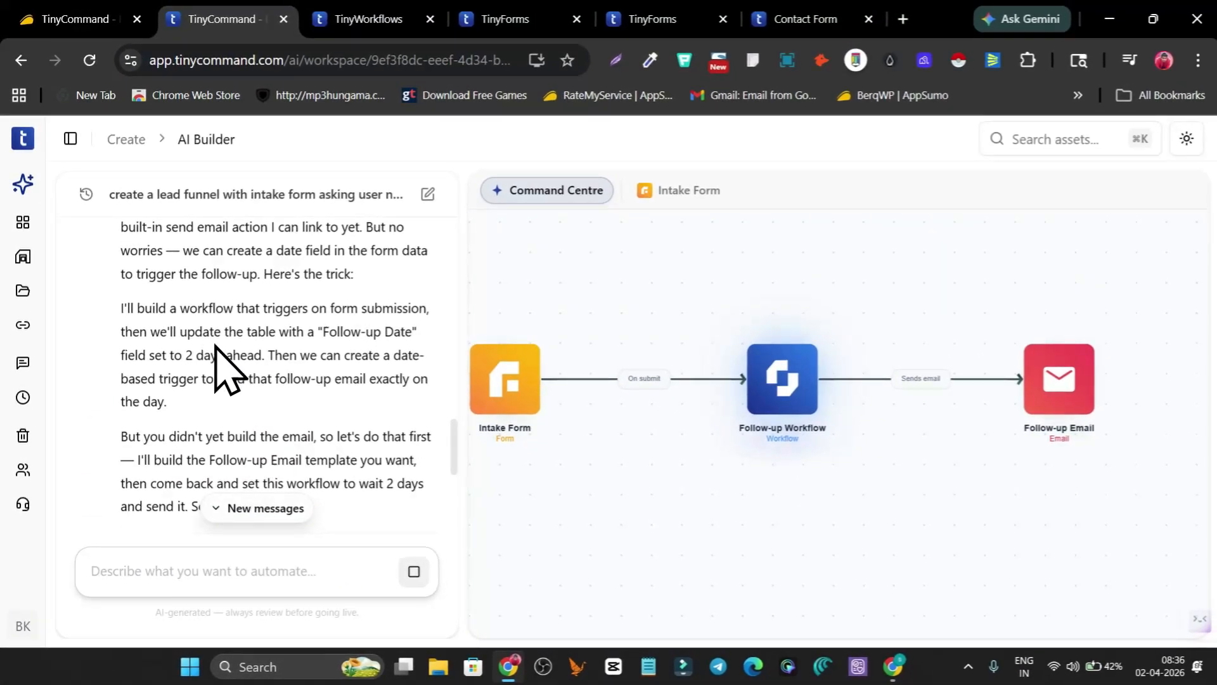
# Open the generated Follow-up Email and check its subject, merge fields and email template blocks
pyautogui.scroll(3, 282, 349)
pyautogui.scroll(-3, 283, 350)
pyautogui.scroll(-3, 283, 352)
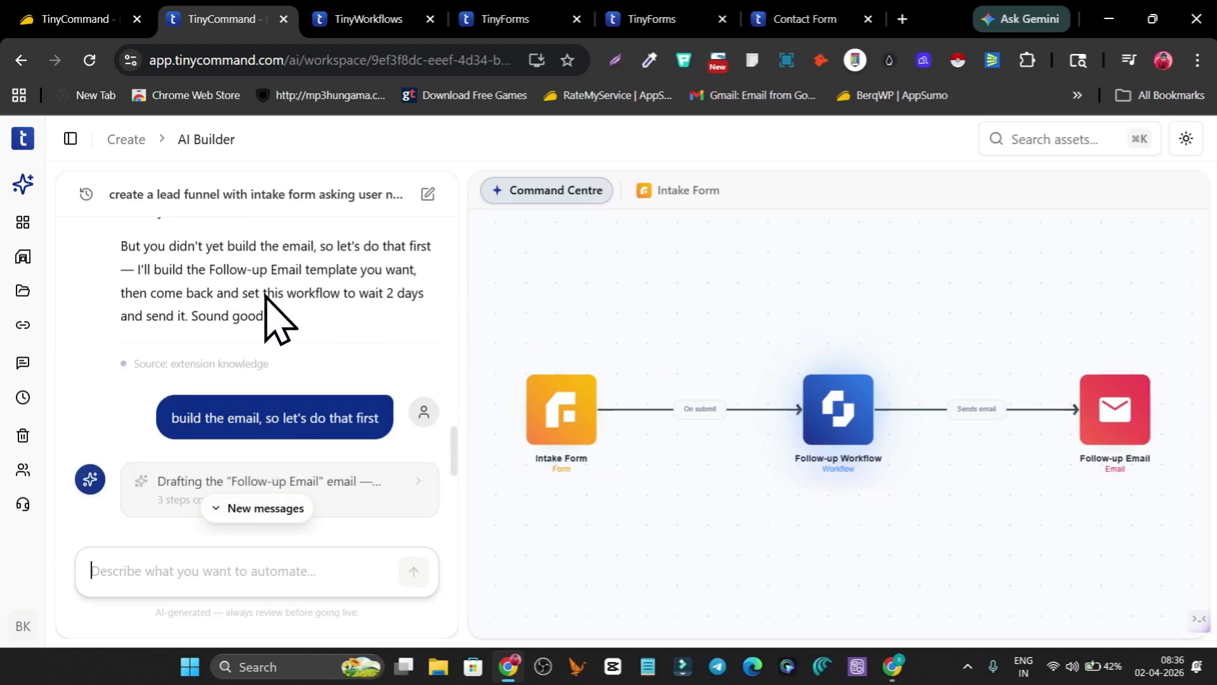
pyautogui.scroll(-5, 246, 424)
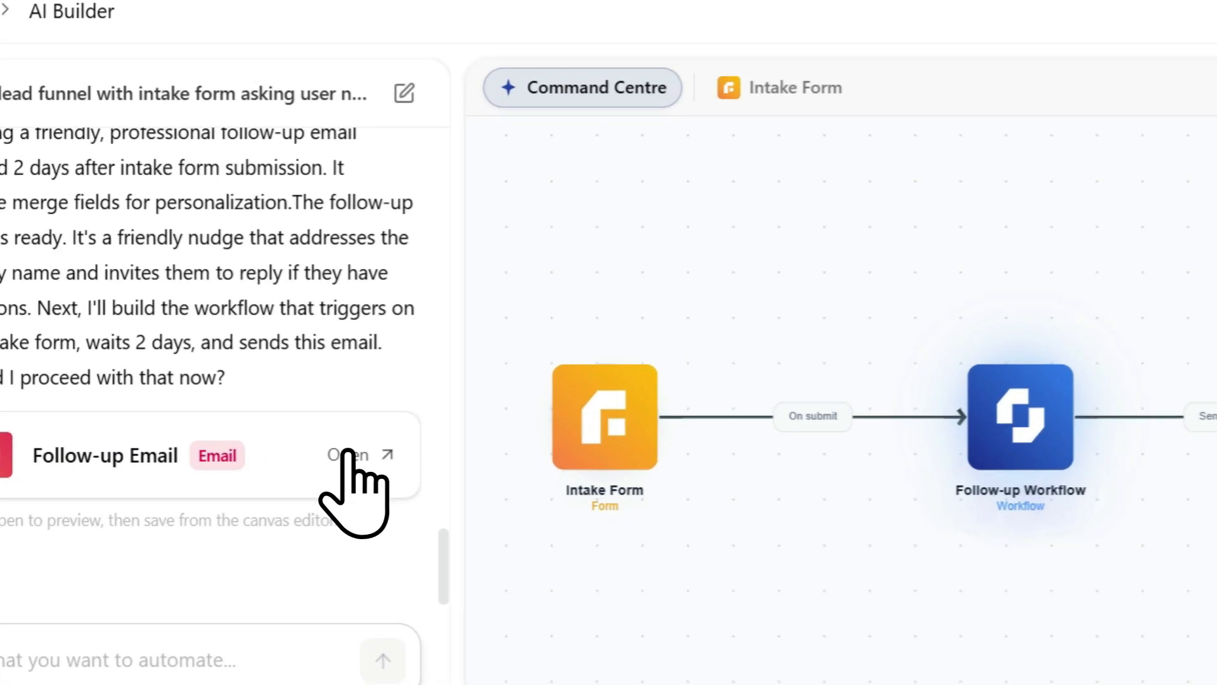
pyautogui.click(389, 435)
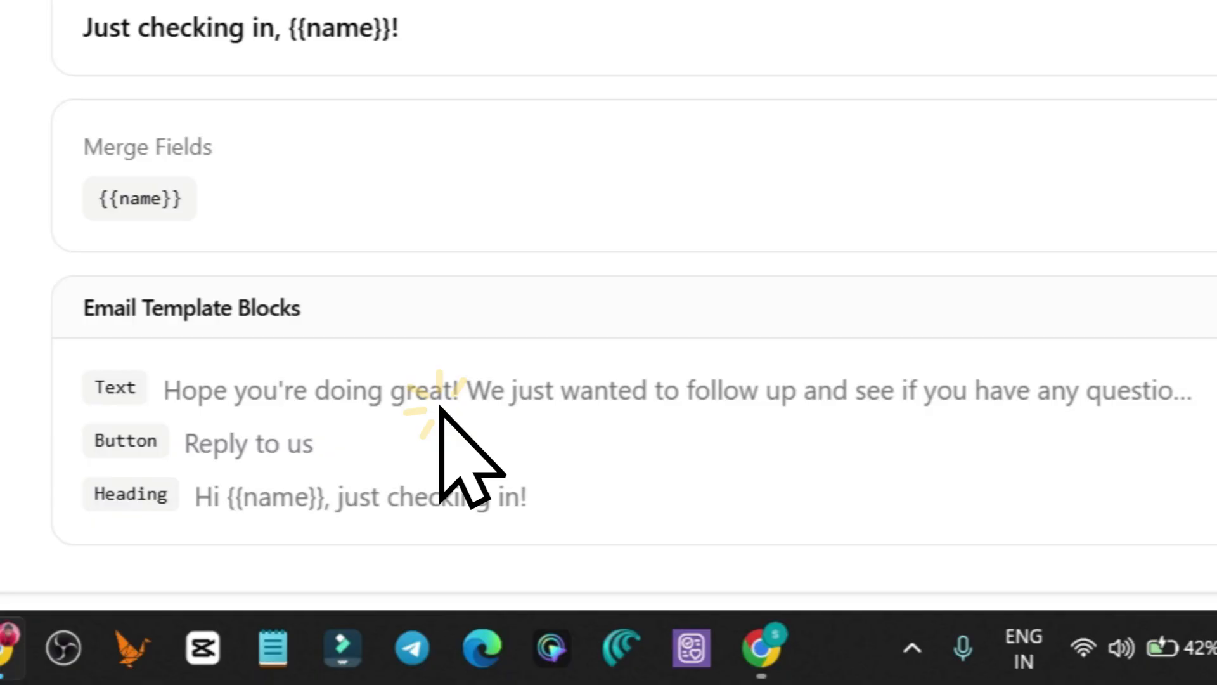
pyautogui.doubleClick(723, 537)
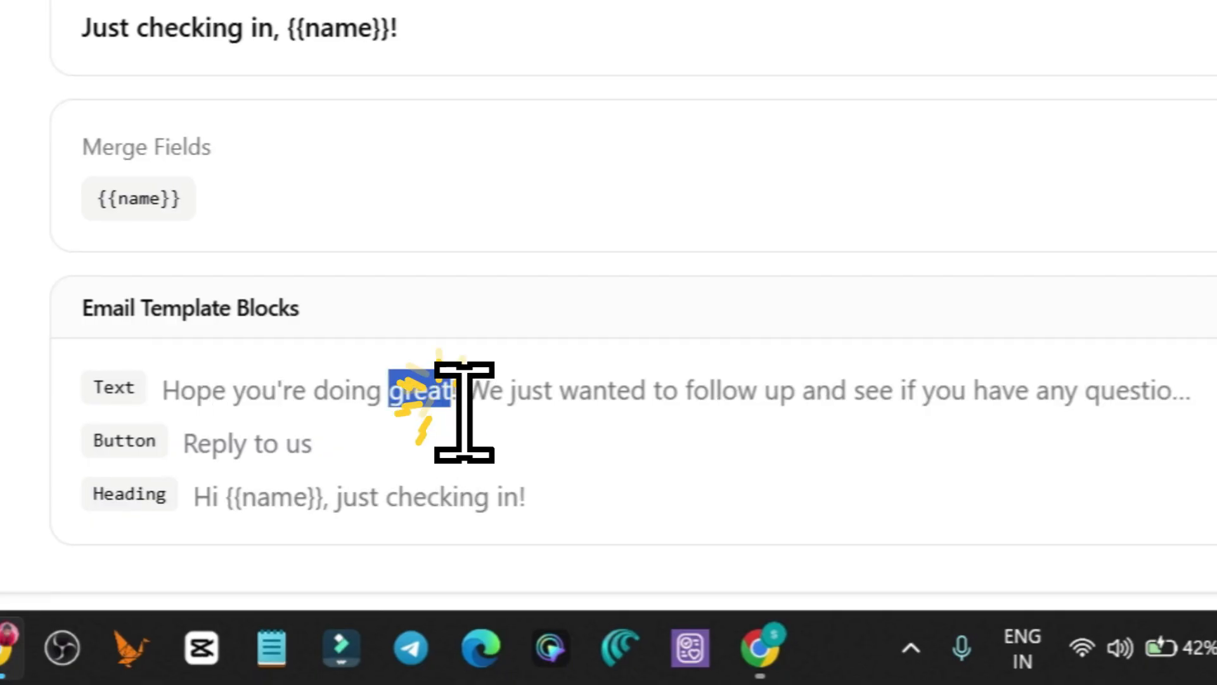
pyautogui.tripleClick(463, 408)
pyautogui.click(872, 404)
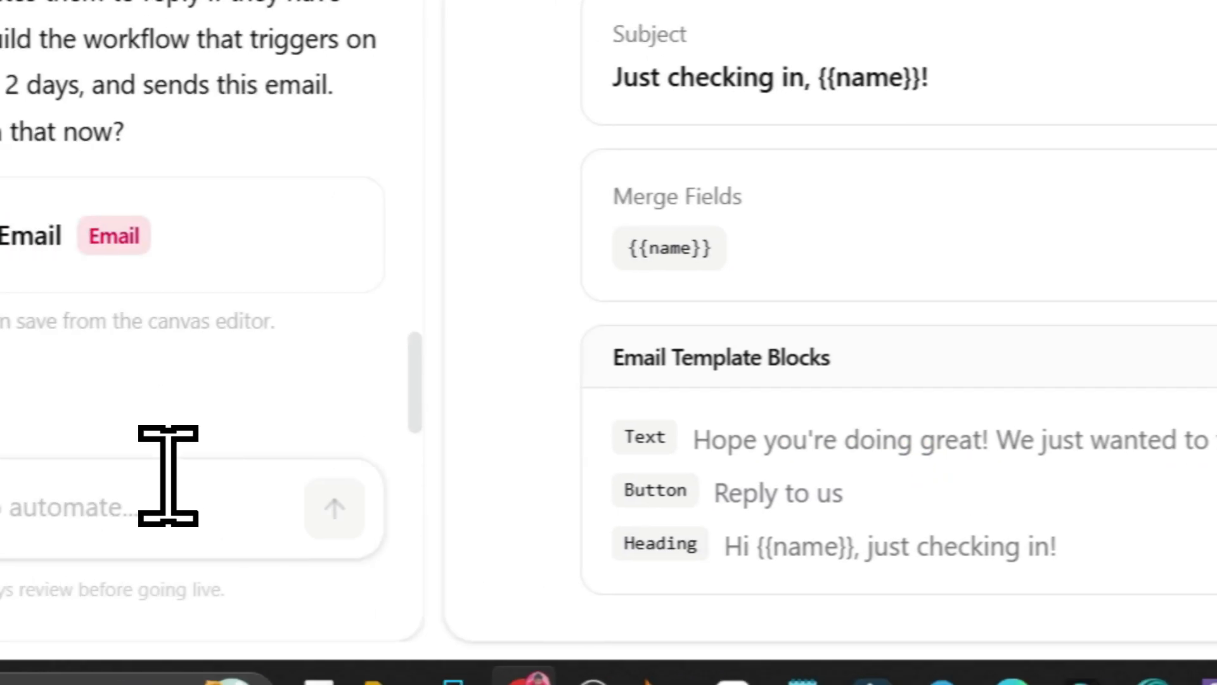
# Go back to the Command Centre and send the chat instruction "now build the workflow"
pyautogui.click(367, 486)
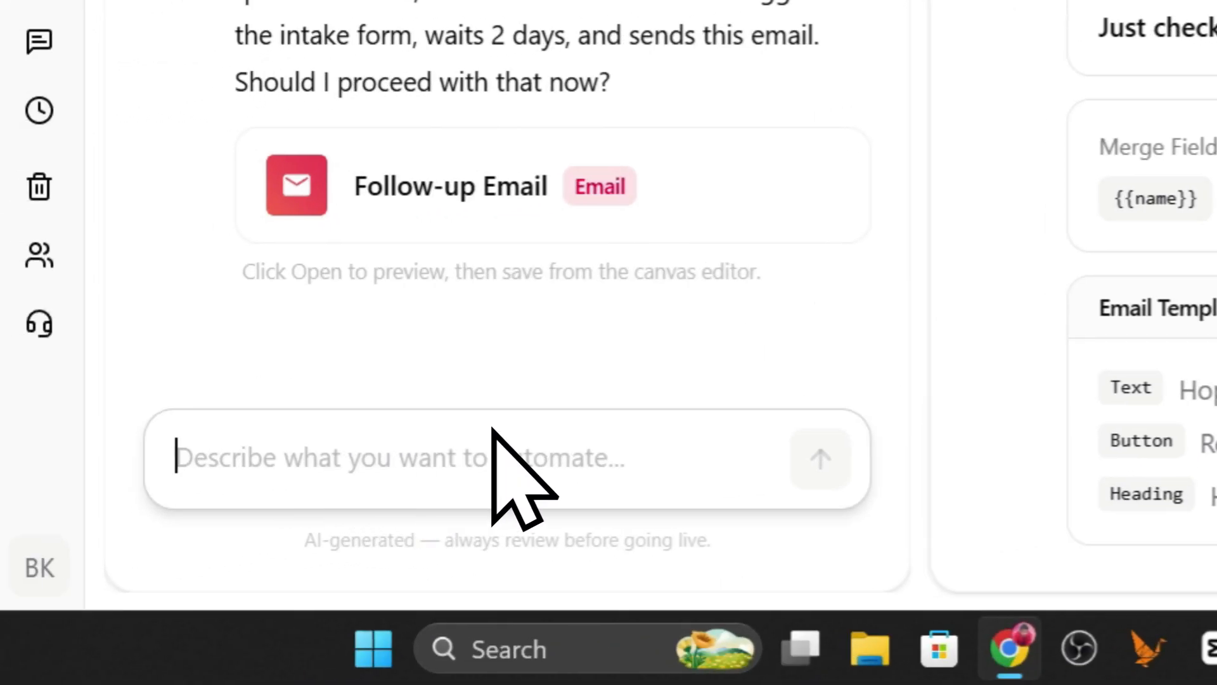
pyautogui.click(737, 130)
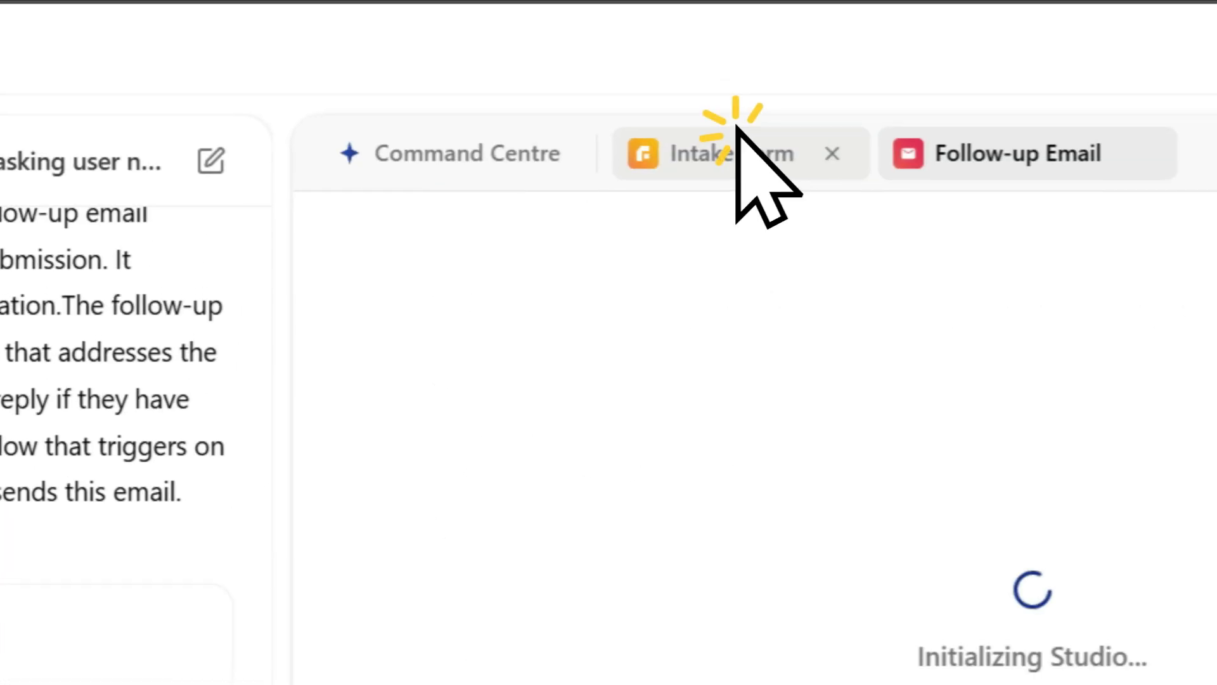
pyautogui.click(469, 164)
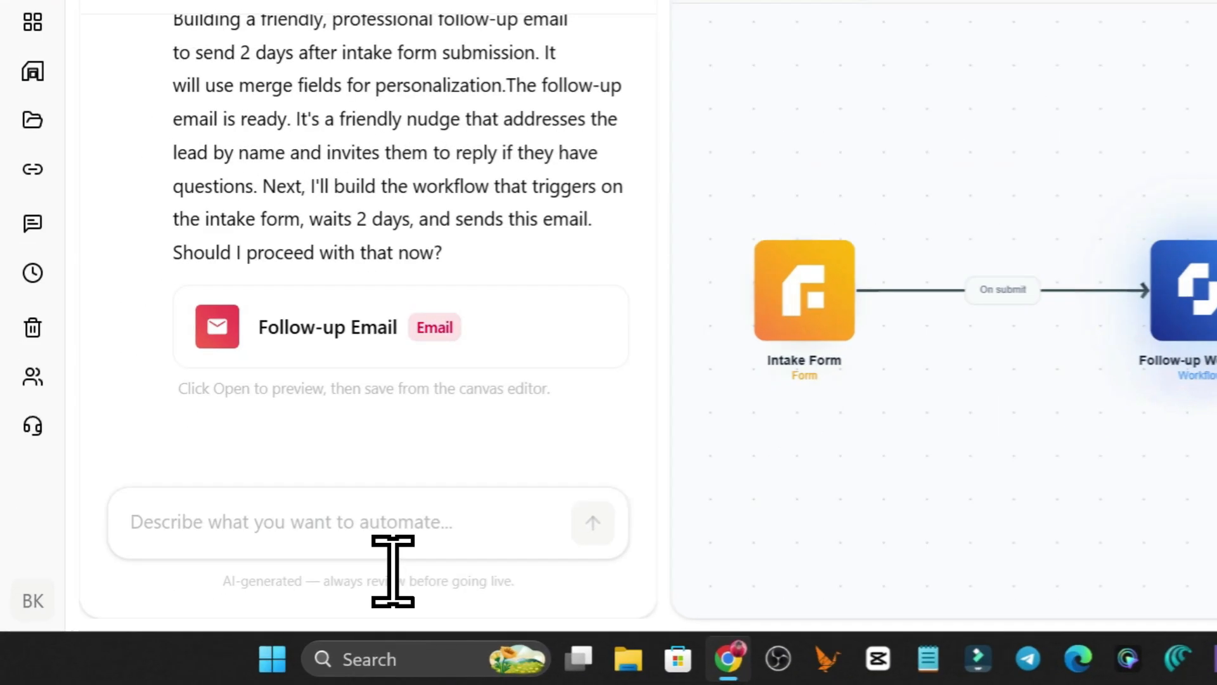
pyautogui.click(273, 574)
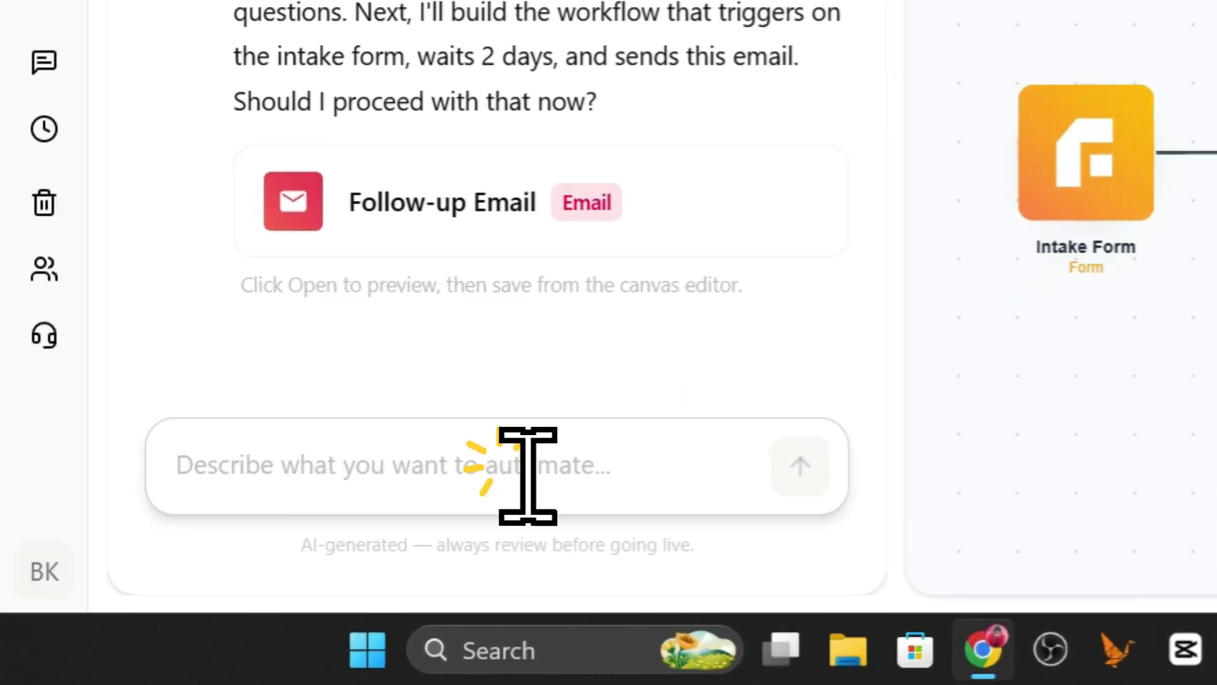
pyautogui.write('now bui')
pyautogui.press('BackSpace')
pyautogui.write('u')
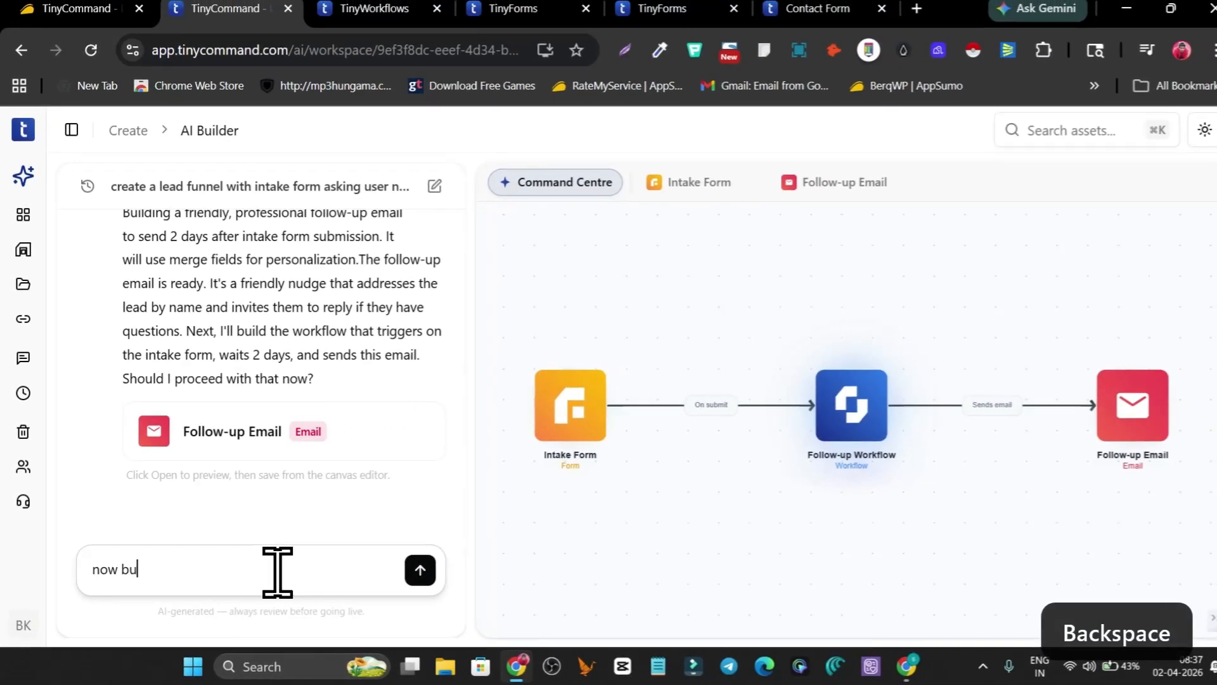
pyautogui.write('ild the wor')
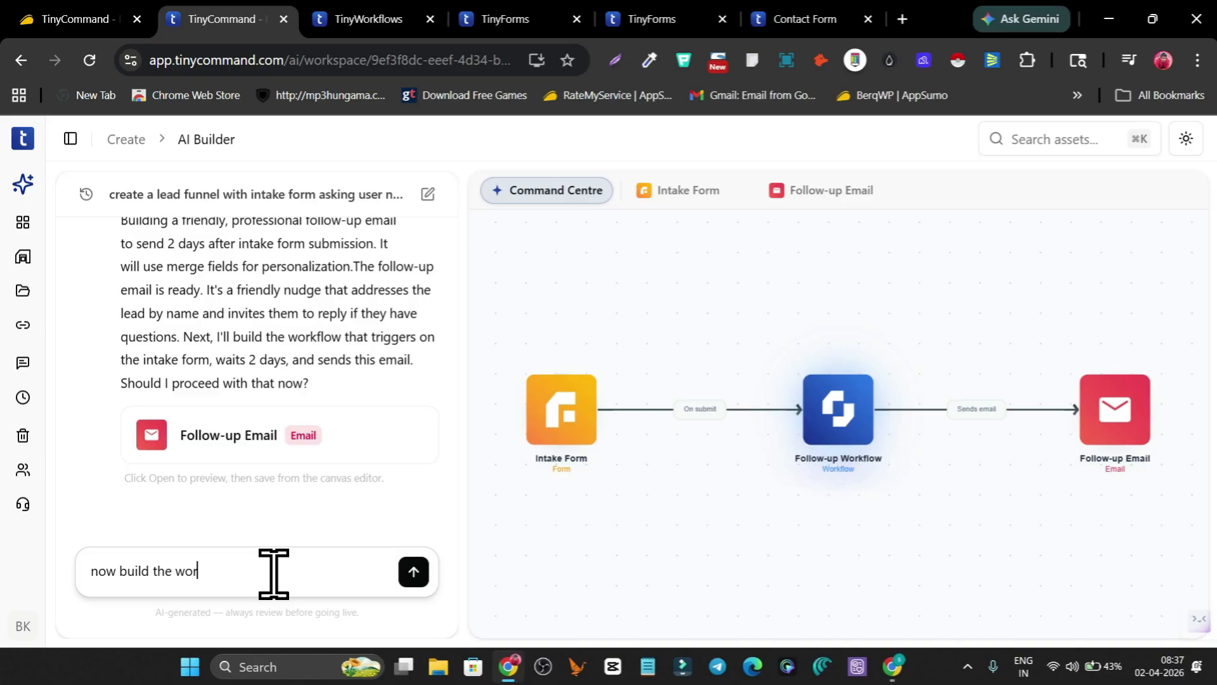
pyautogui.write('kflow')
pyautogui.press('Return')
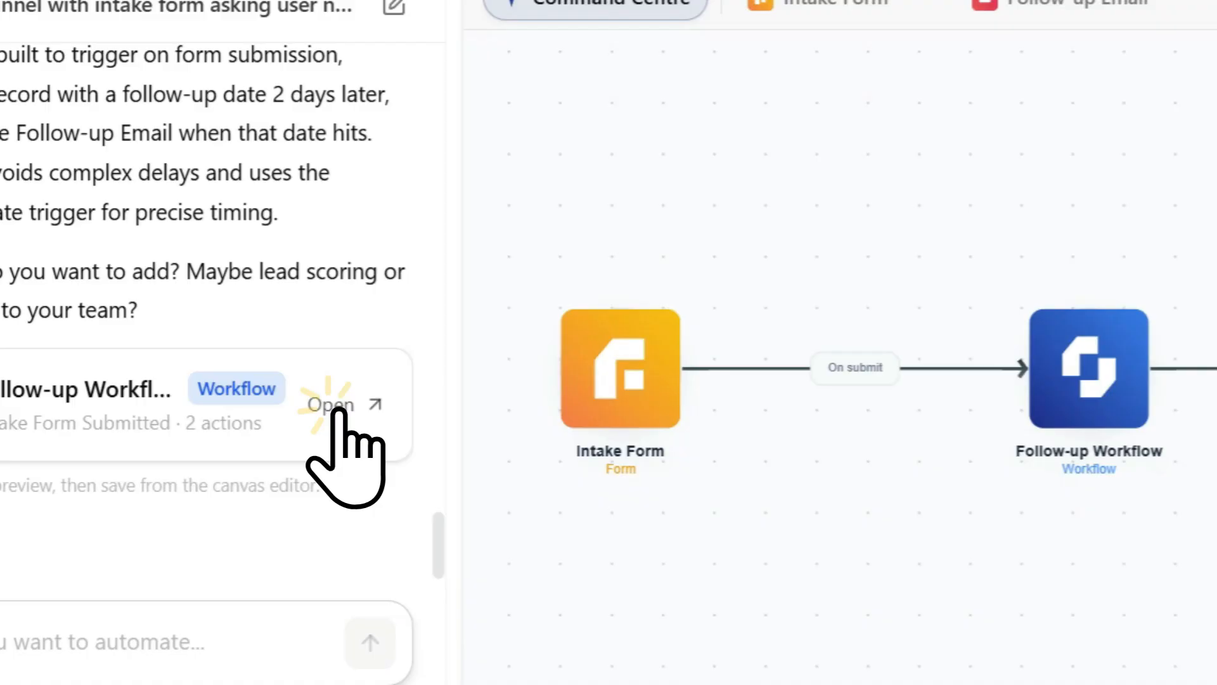
# Open the generated Follow-up Workflow and look over its nodes from the form submission trigger to Send Follow-up Email
pyautogui.click(391, 432)
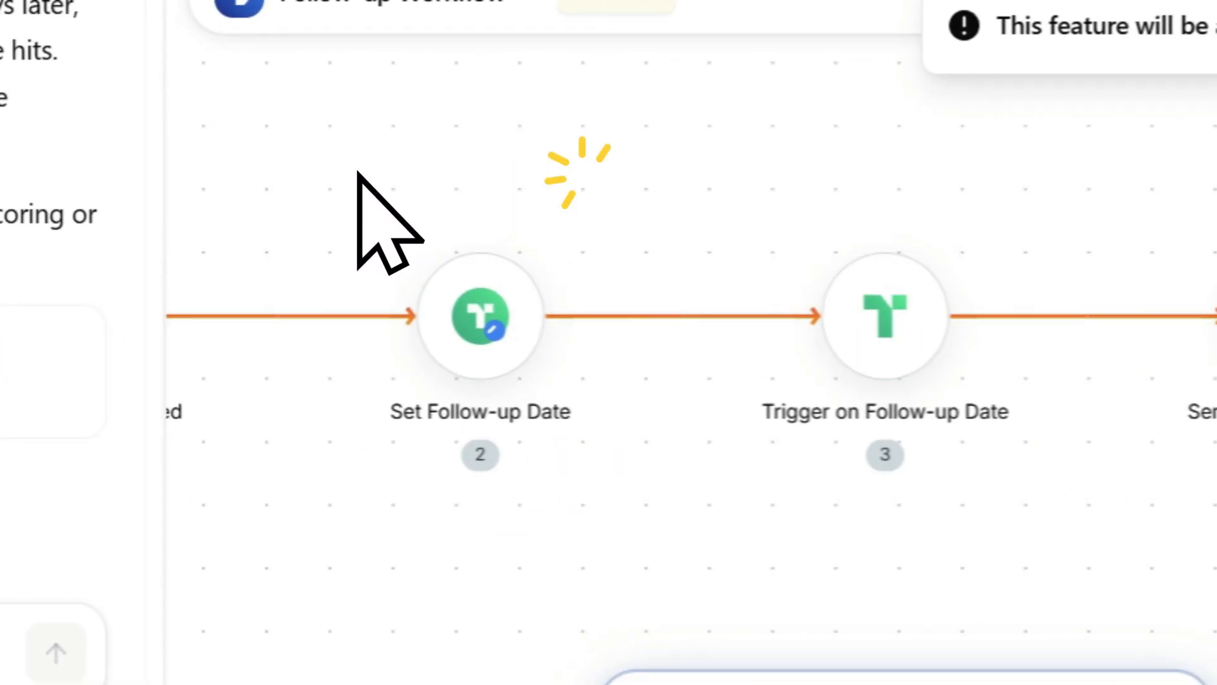
pyautogui.click(874, 475)
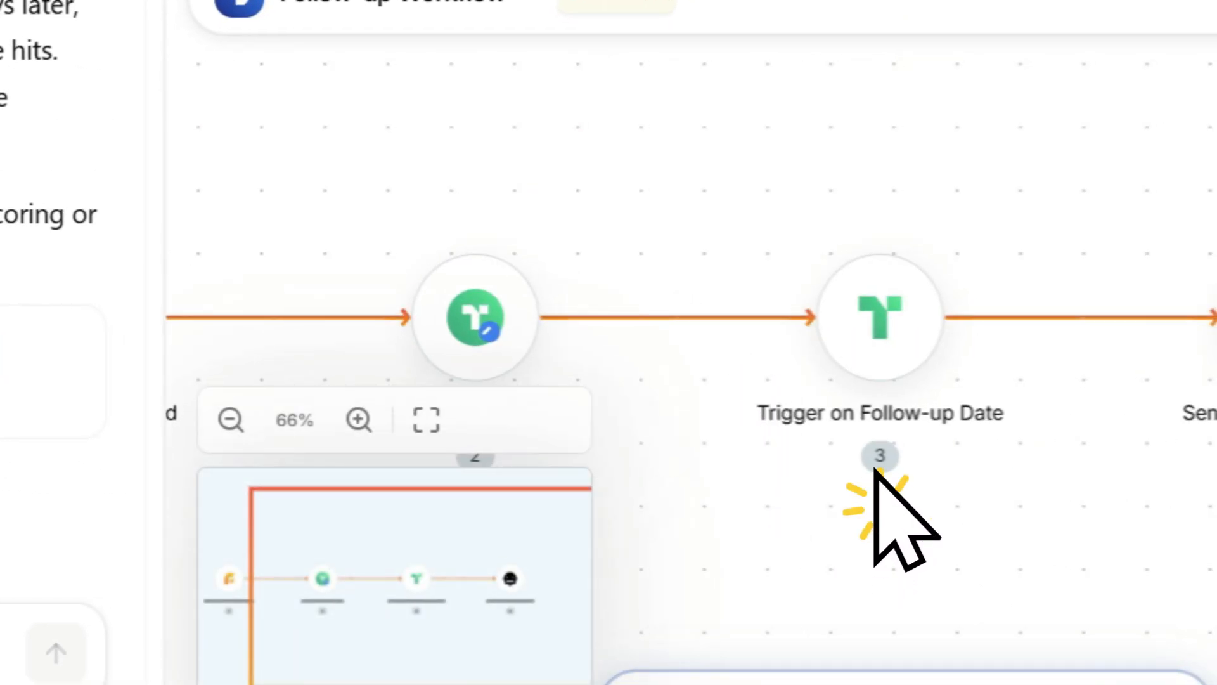
pyautogui.moveTo(1040, 490); pyautogui.dragTo(768, 474)
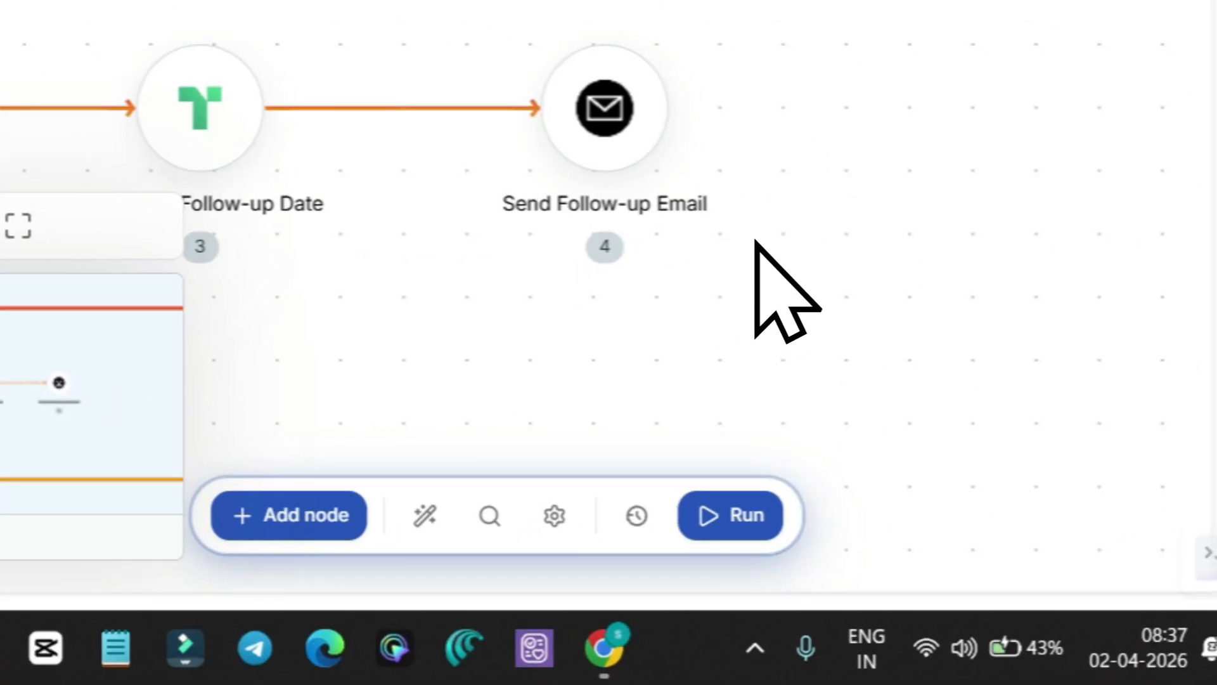
pyautogui.moveTo(684, 276); pyautogui.dragTo(850, 270)
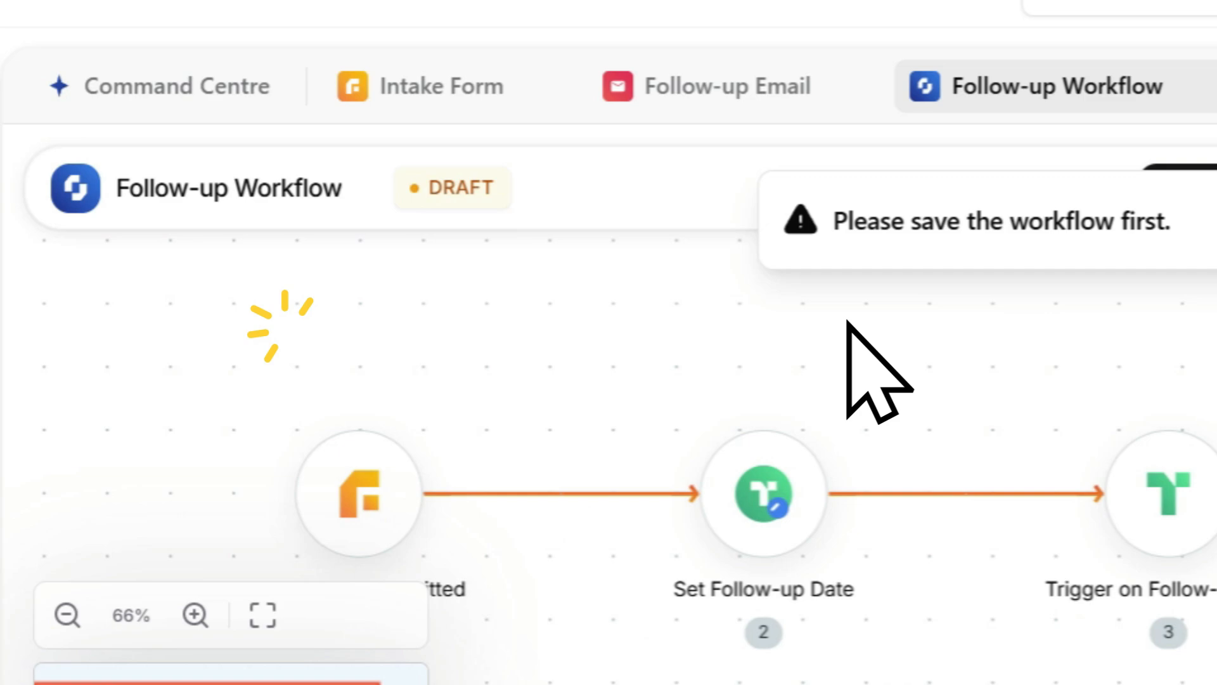
pyautogui.click(456, 386)
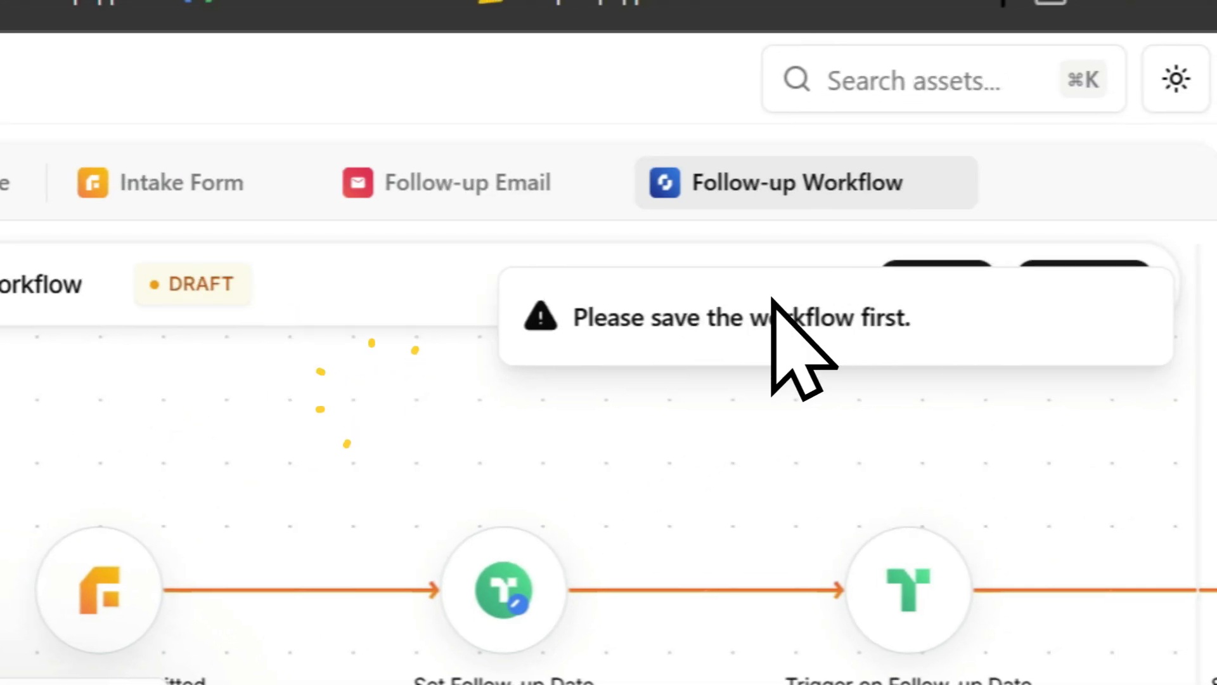
# Open the Intake Form, Follow-up Workflow and Follow-up Email in turn from their nodes on the Command Centre canvas, returning to it after each
pyautogui.click(206, 246)
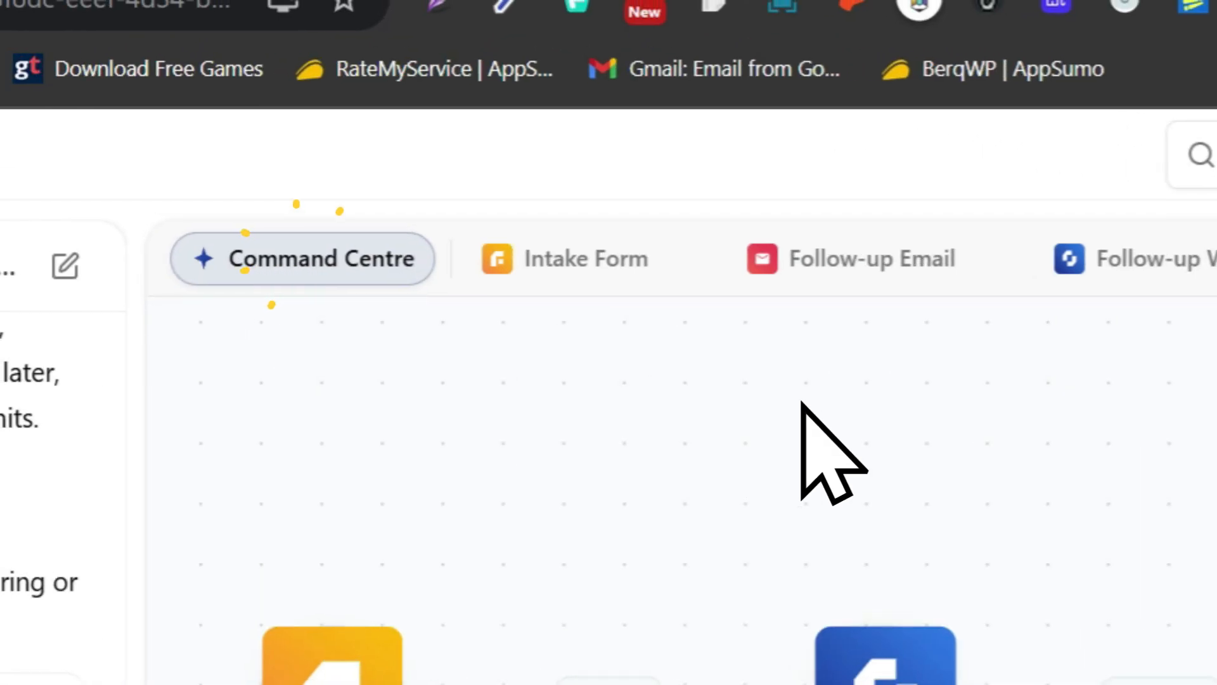
pyautogui.click(313, 556)
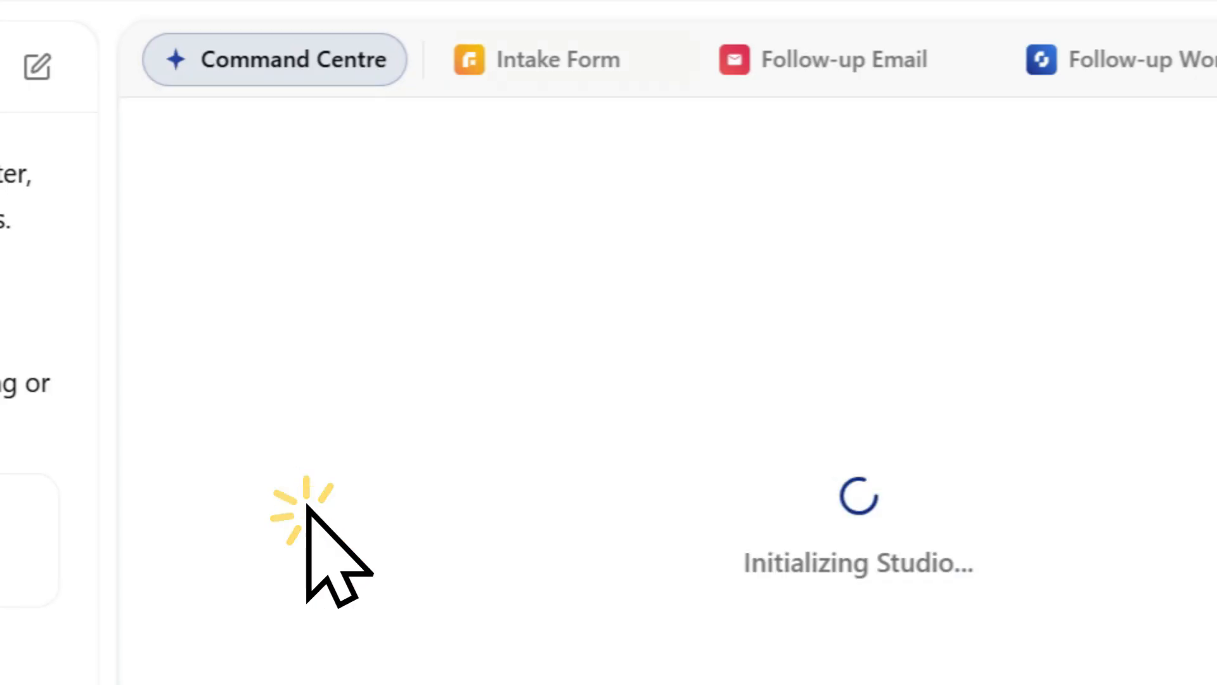
pyautogui.click(265, 75)
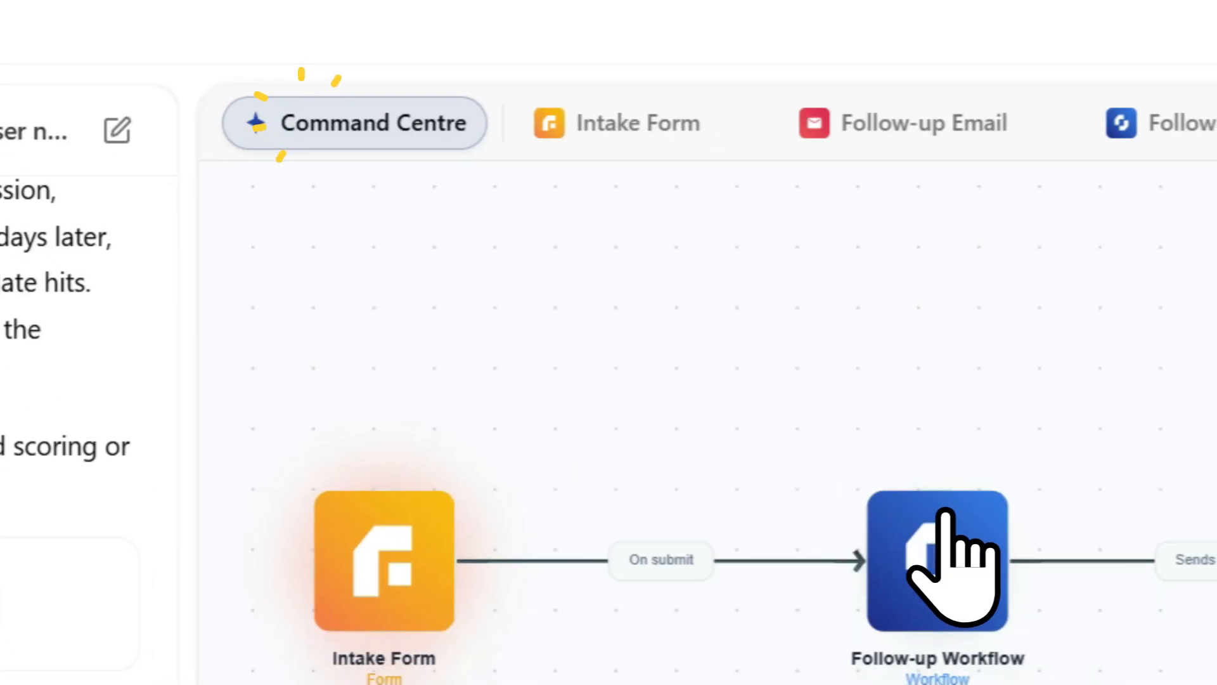
pyautogui.click(854, 483)
pyautogui.click(311, 77)
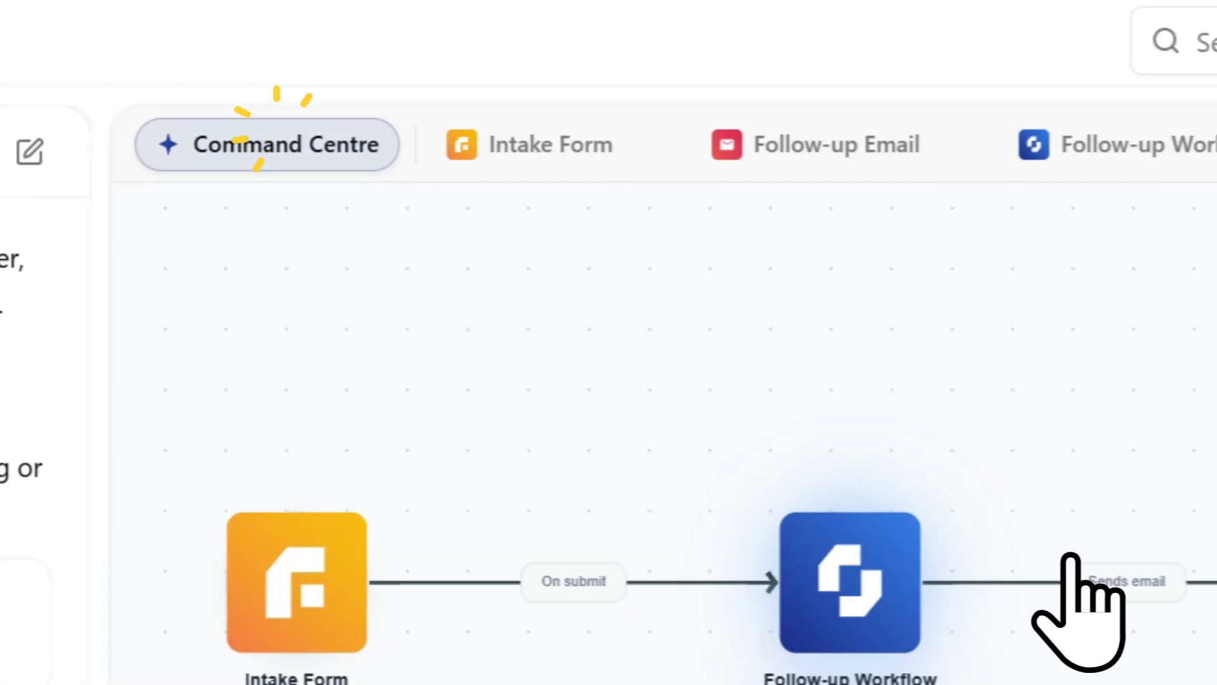
pyautogui.click(1216, 590)
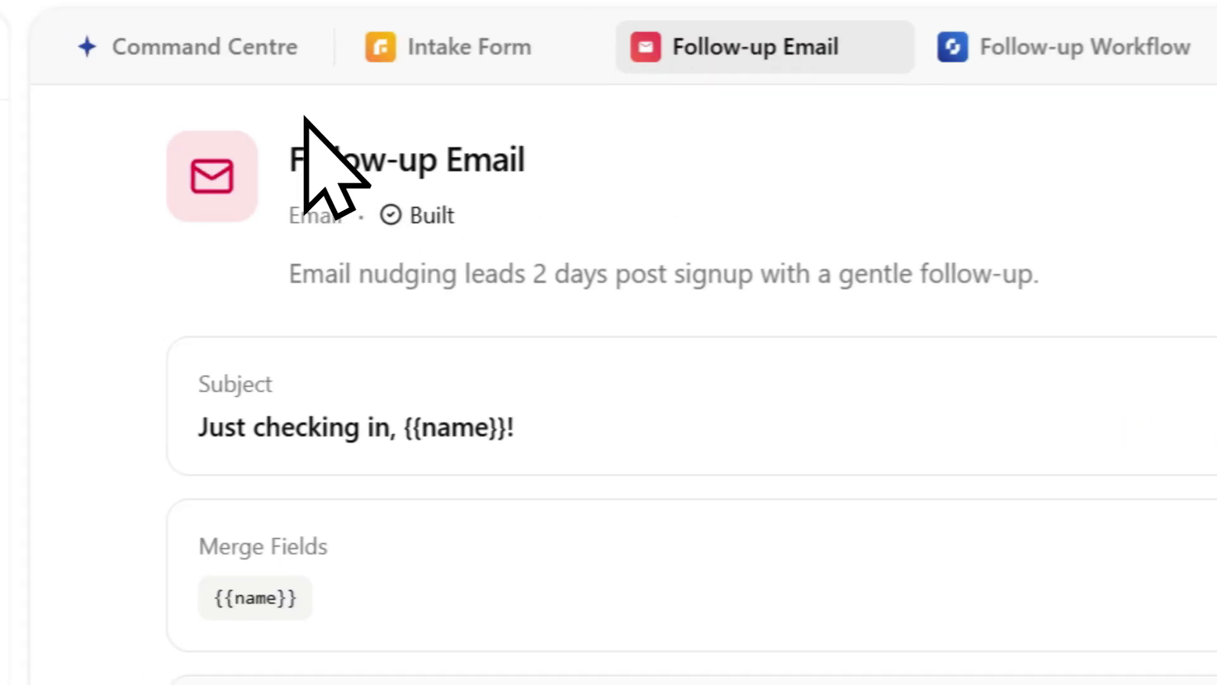
pyautogui.click(315, 150)
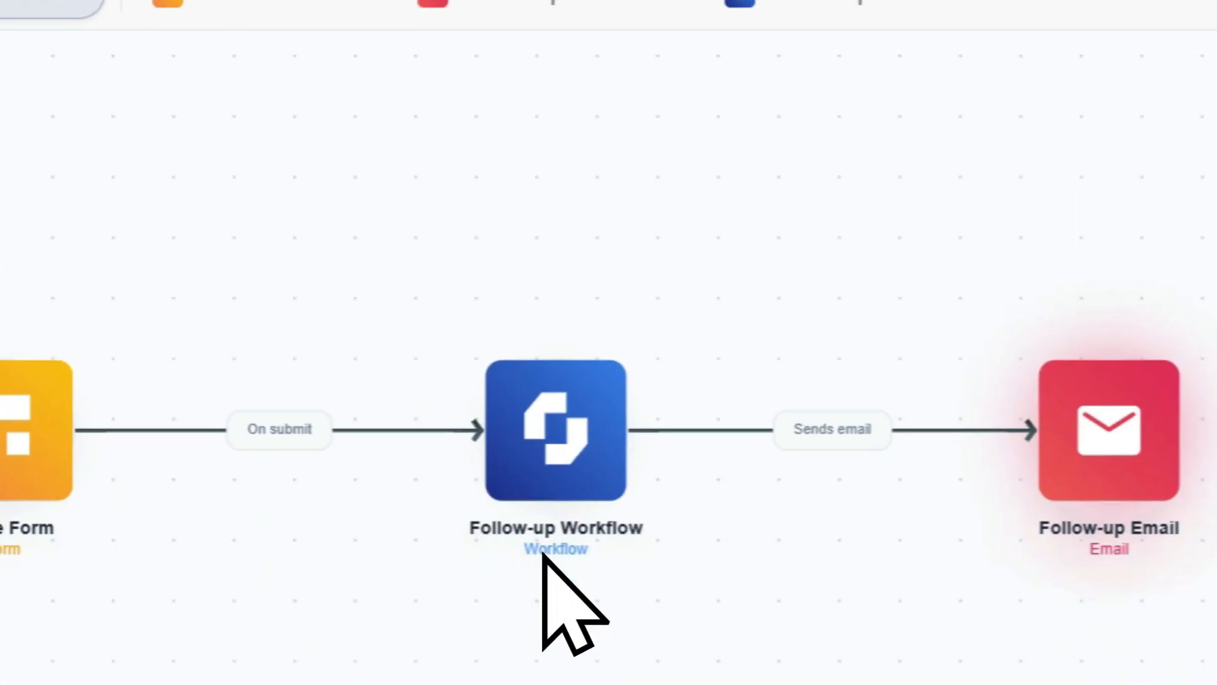
# Look over the connected funnel nodes and reread the AI's explanation of the two-day follow-up in the chat
pyautogui.click(789, 532)
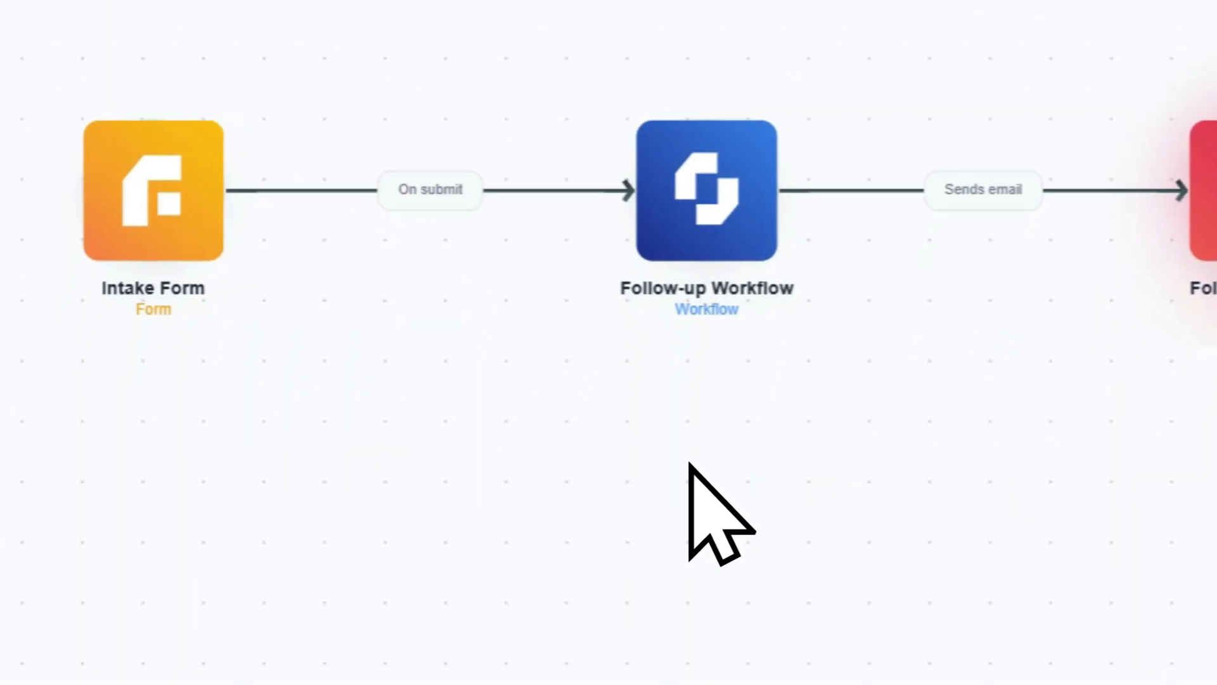
pyautogui.click(102, 507)
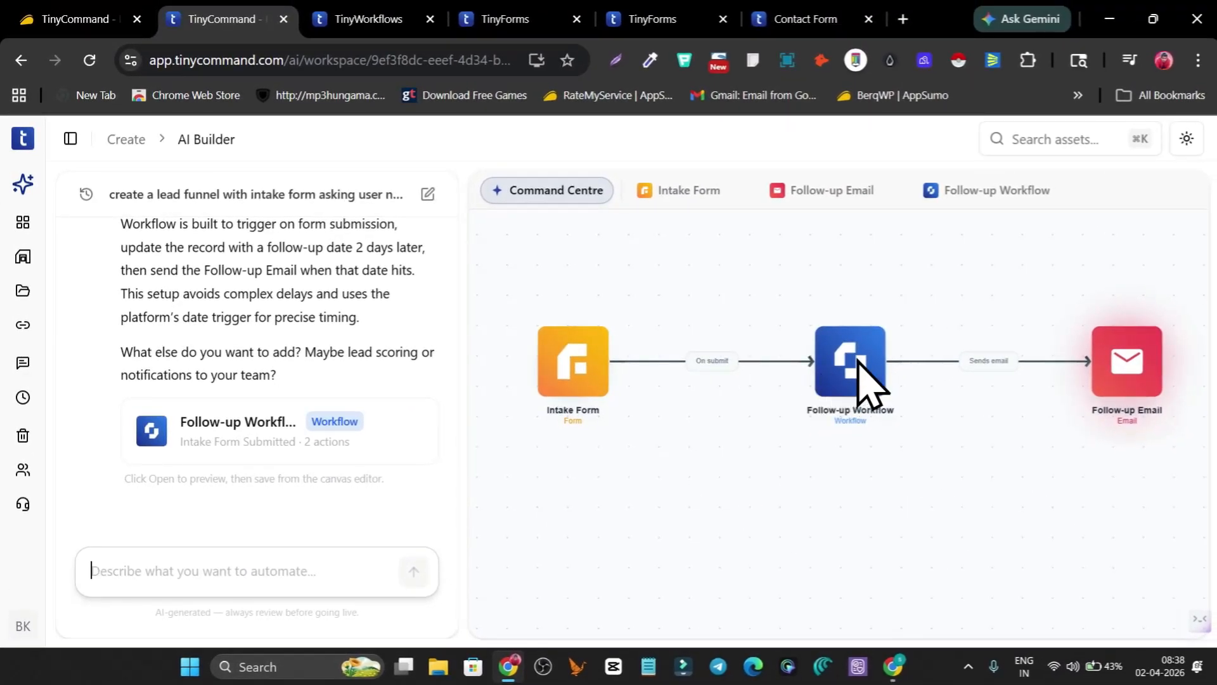
pyautogui.scroll(10, 266, 323)
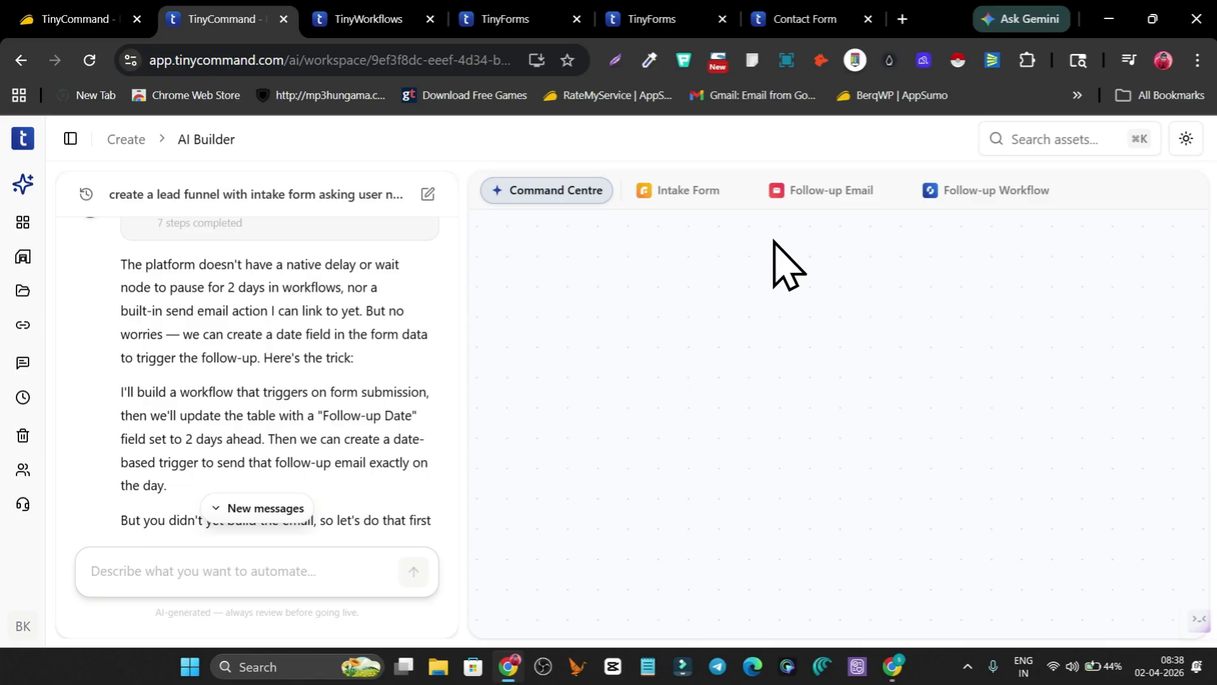
pyautogui.click(837, 337)
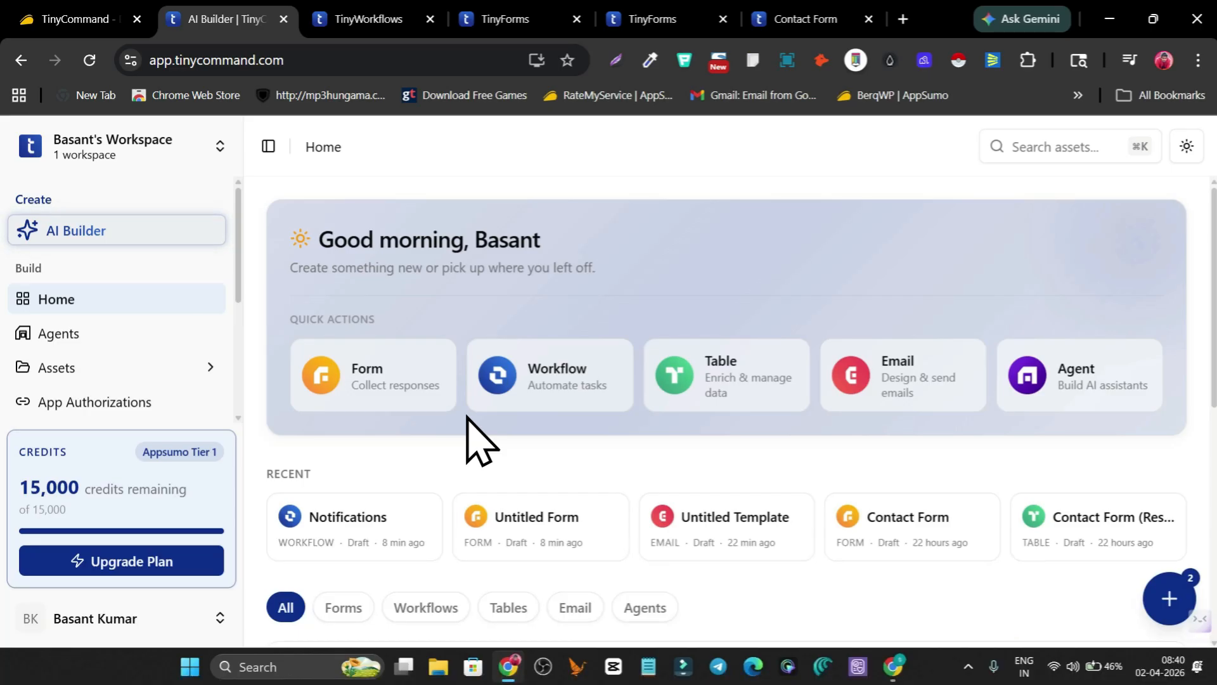
# Look through the assets on the Home page, then start a new agent from the Content writer template and launch it
pyautogui.scroll(-6, 475, 456)
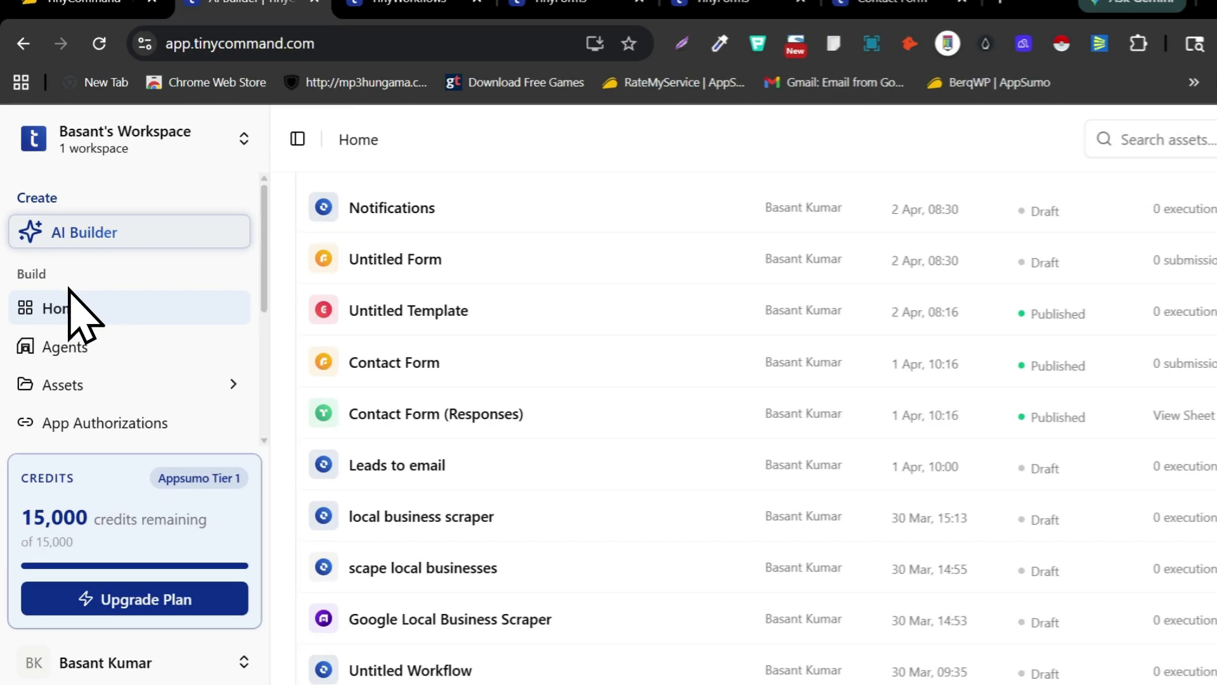
pyautogui.click(57, 288)
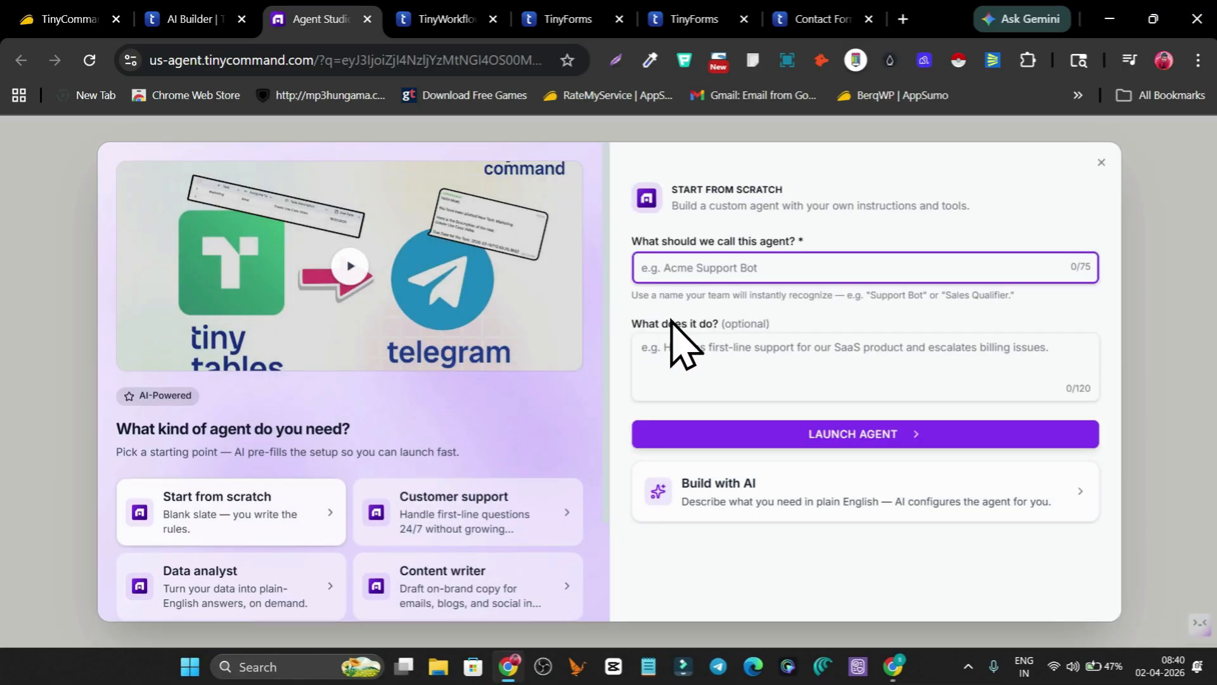
pyautogui.scroll(-2, 404, 465)
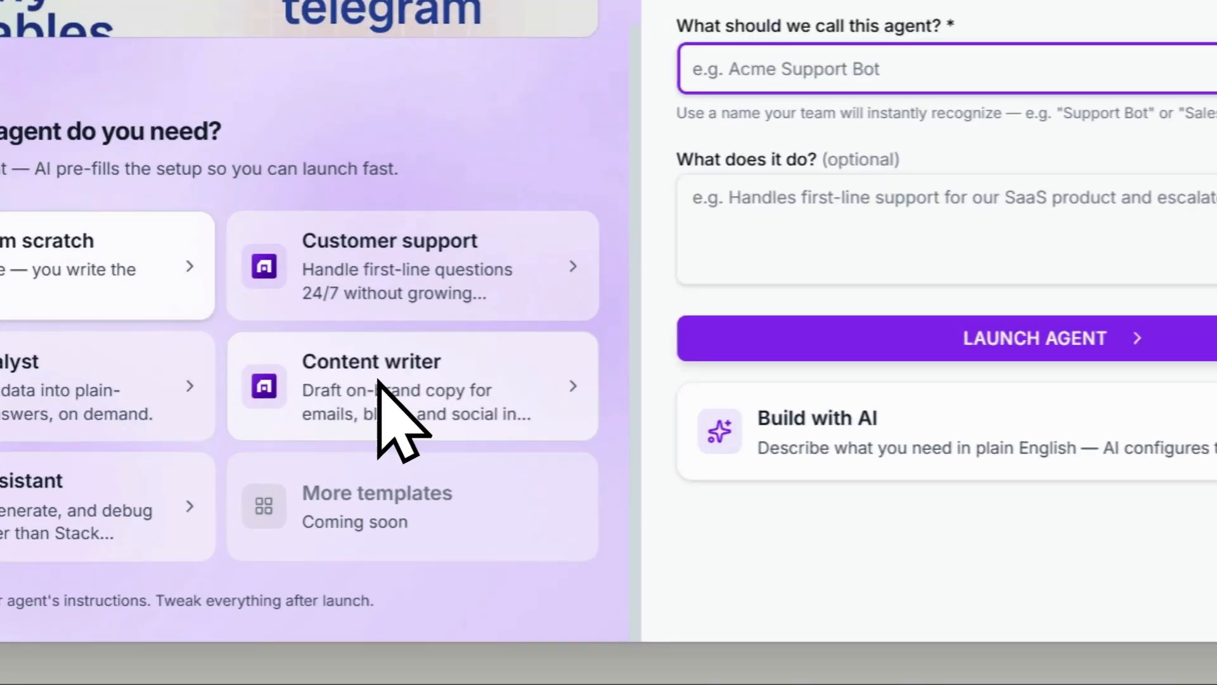
pyautogui.click(446, 460)
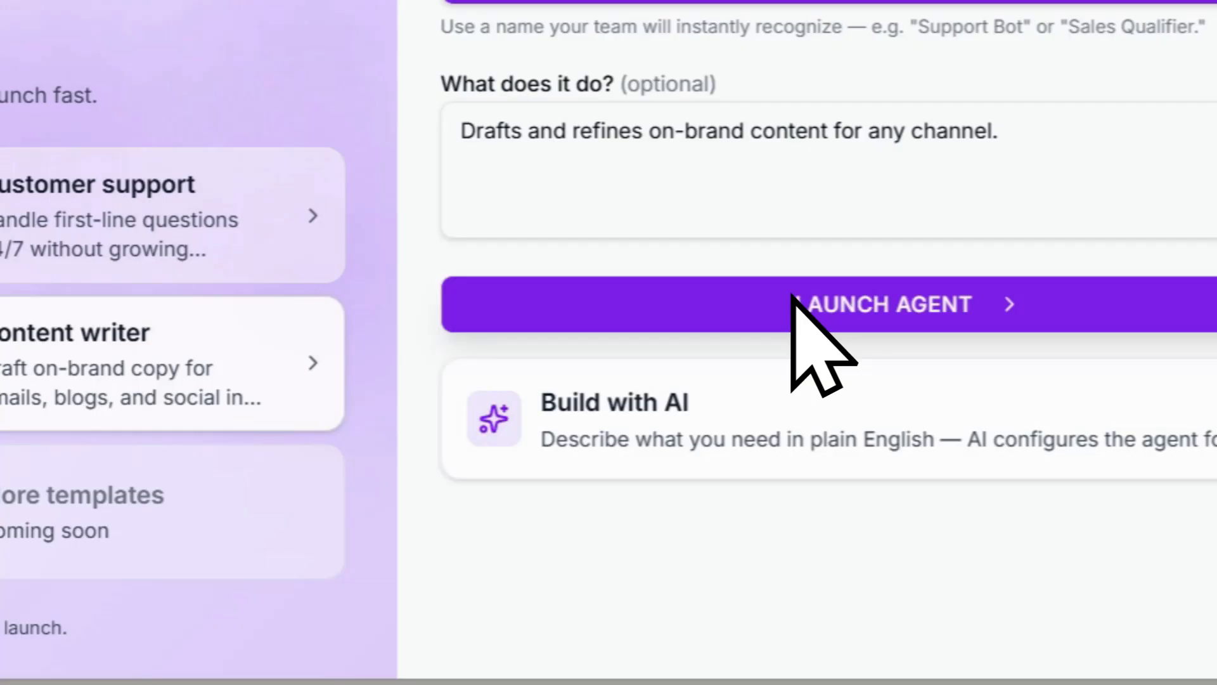
pyautogui.click(793, 299)
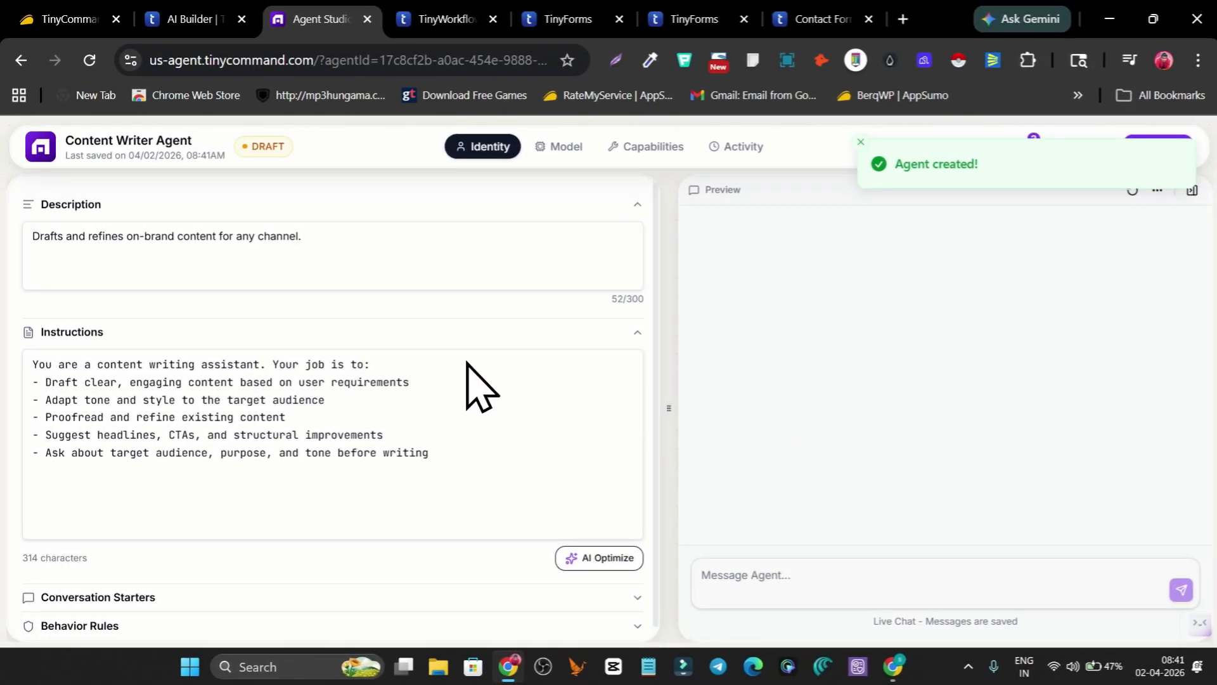
# Review the Content Writer Agent's identity settings, including its description and instructions, and the preview chat's message field
pyautogui.scroll(-1, 292, 328)
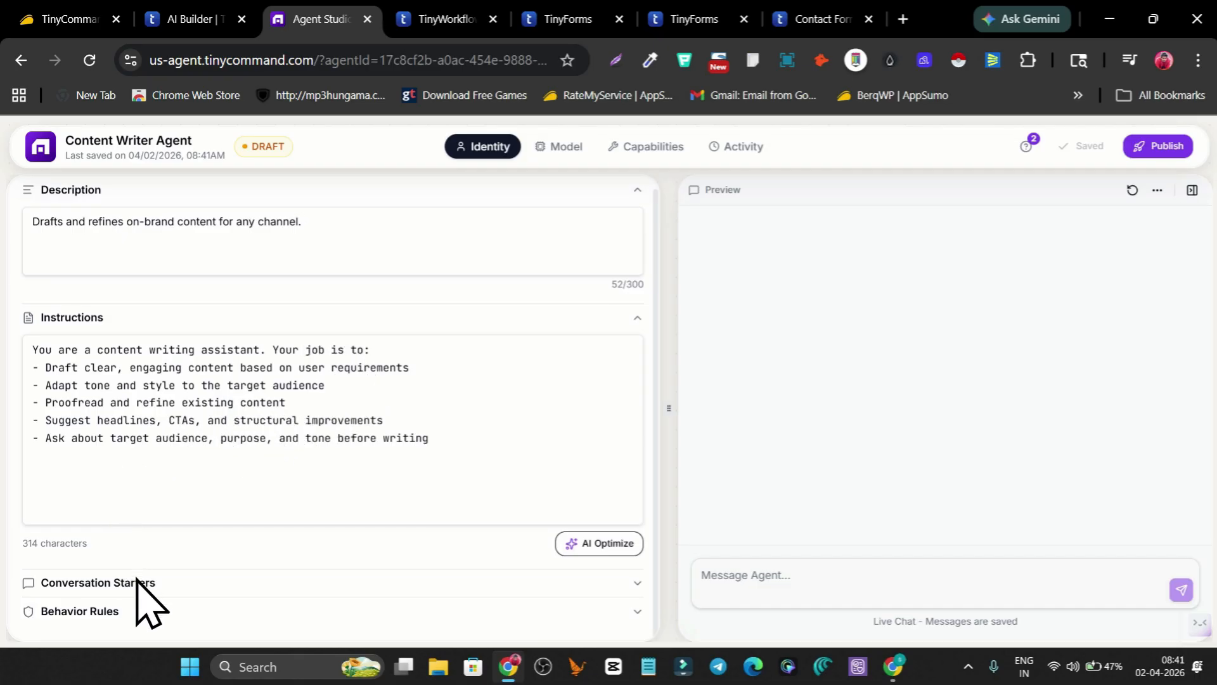
pyautogui.scroll(1, 354, 406)
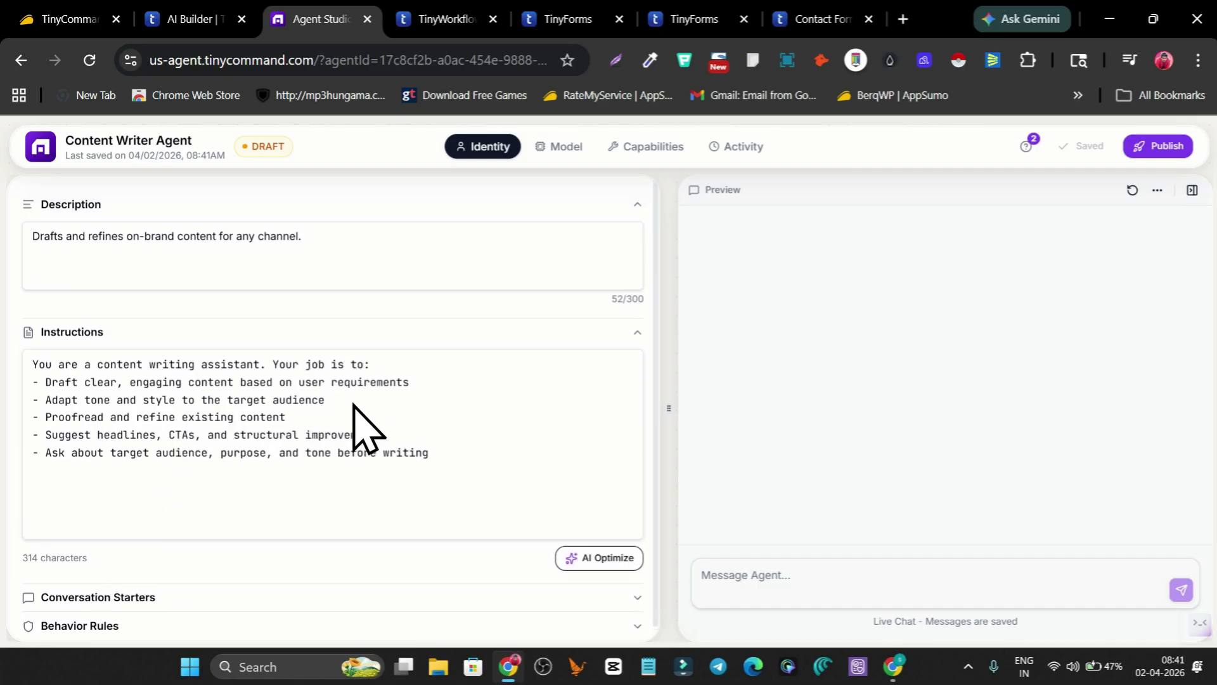
pyautogui.click(732, 589)
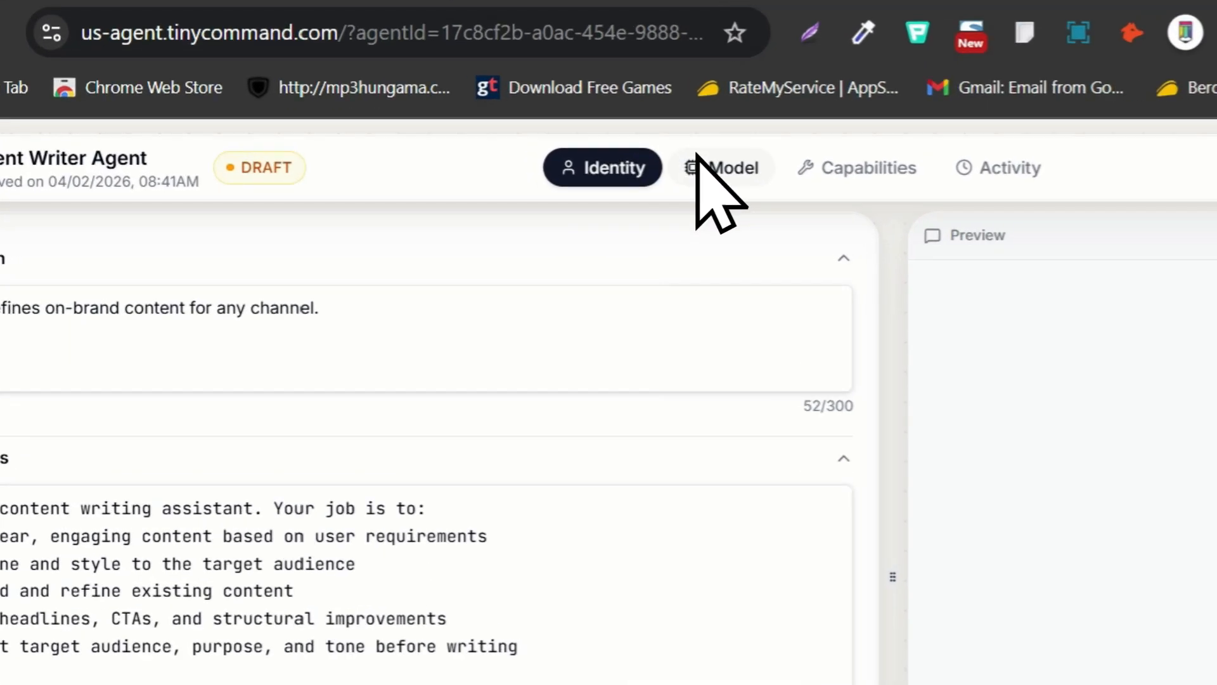
# Set the Content Writer Agent's AI provider to OpenAI and browse the models offered for it
pyautogui.click(566, 147)
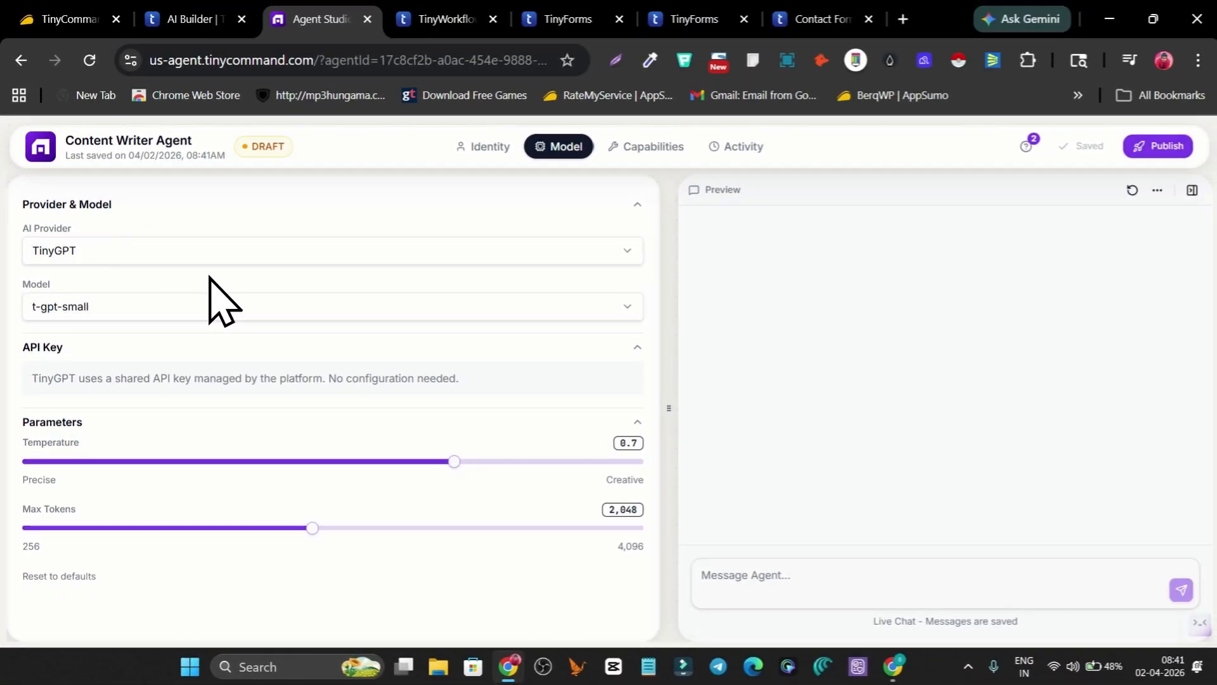
pyautogui.click(208, 249)
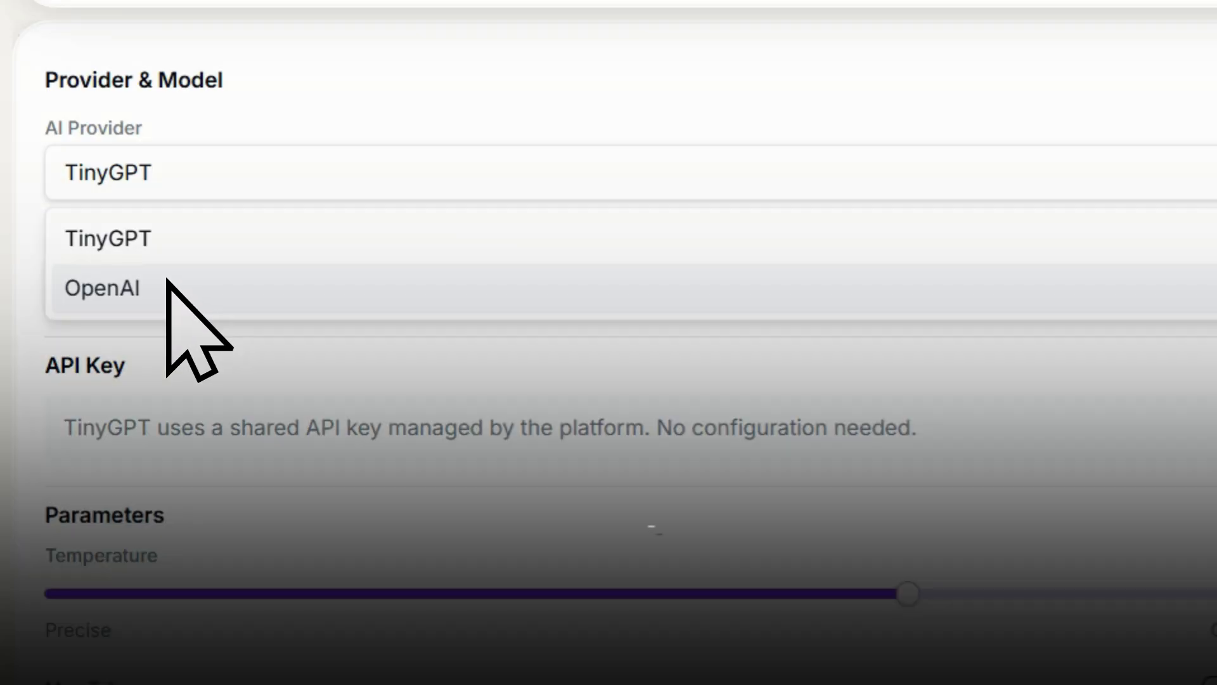
pyautogui.click(209, 282)
pyautogui.click(283, 273)
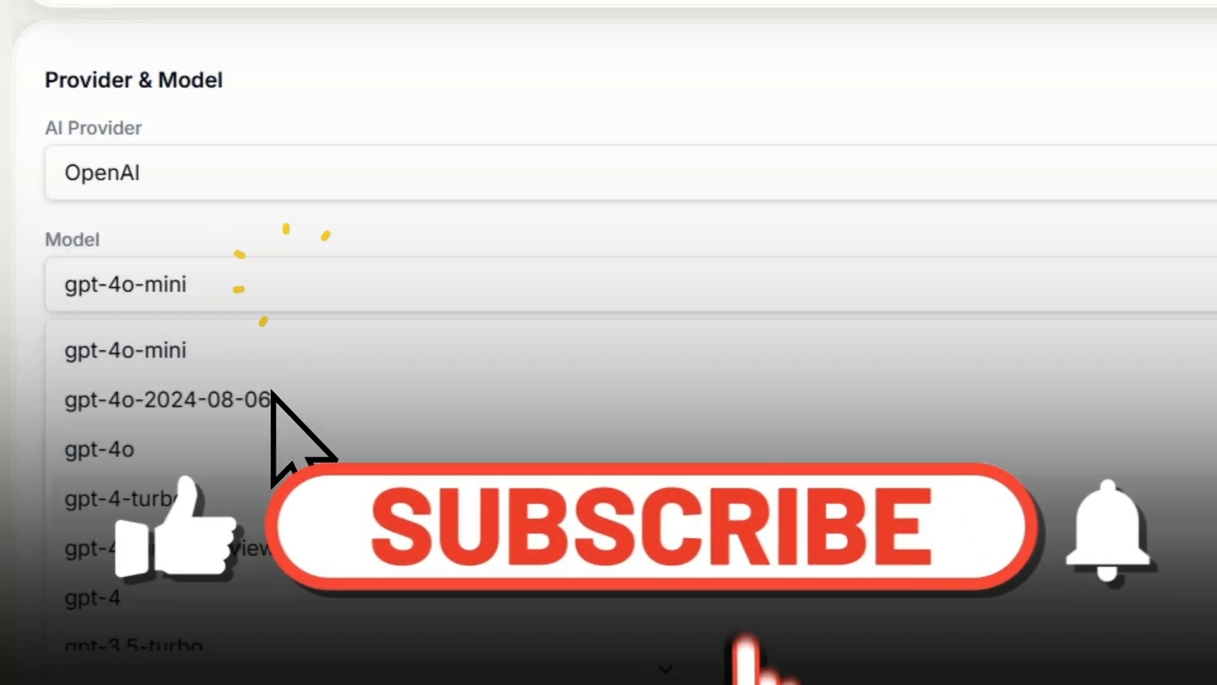
pyautogui.scroll(-3, 267, 456)
pyautogui.scroll(3, 393, 583)
pyautogui.click(507, 83)
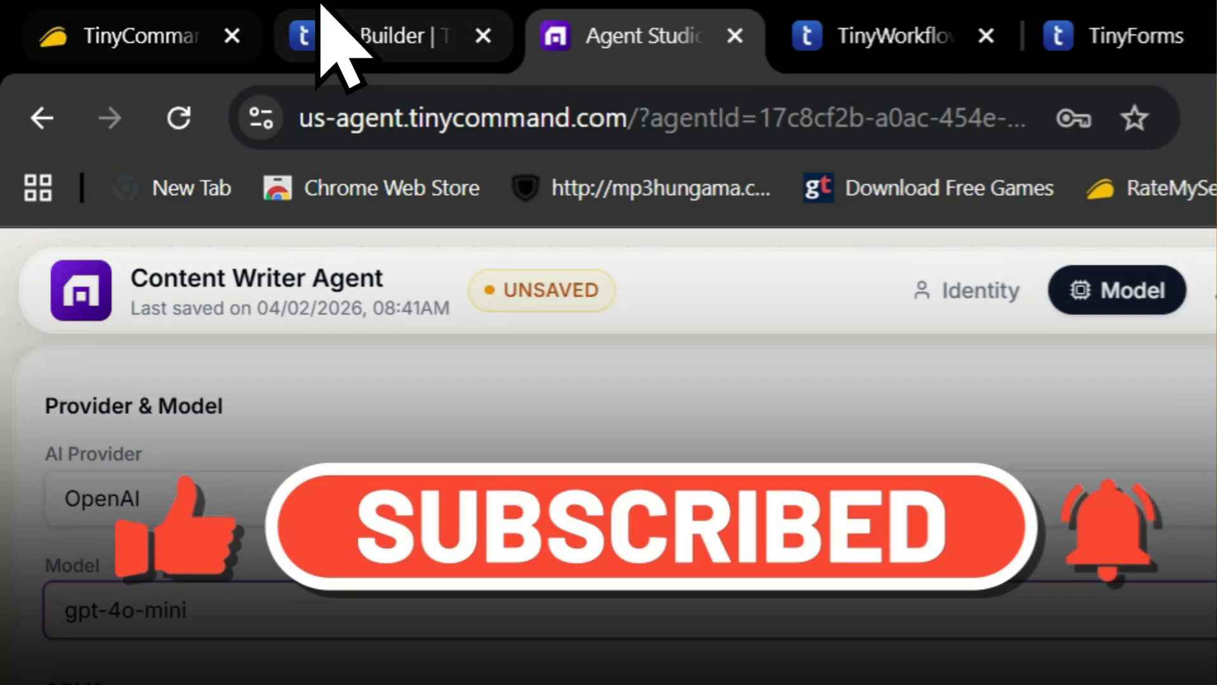
# Switch to the TinyCommand product page on AppSumo
pyautogui.click(88, 15)
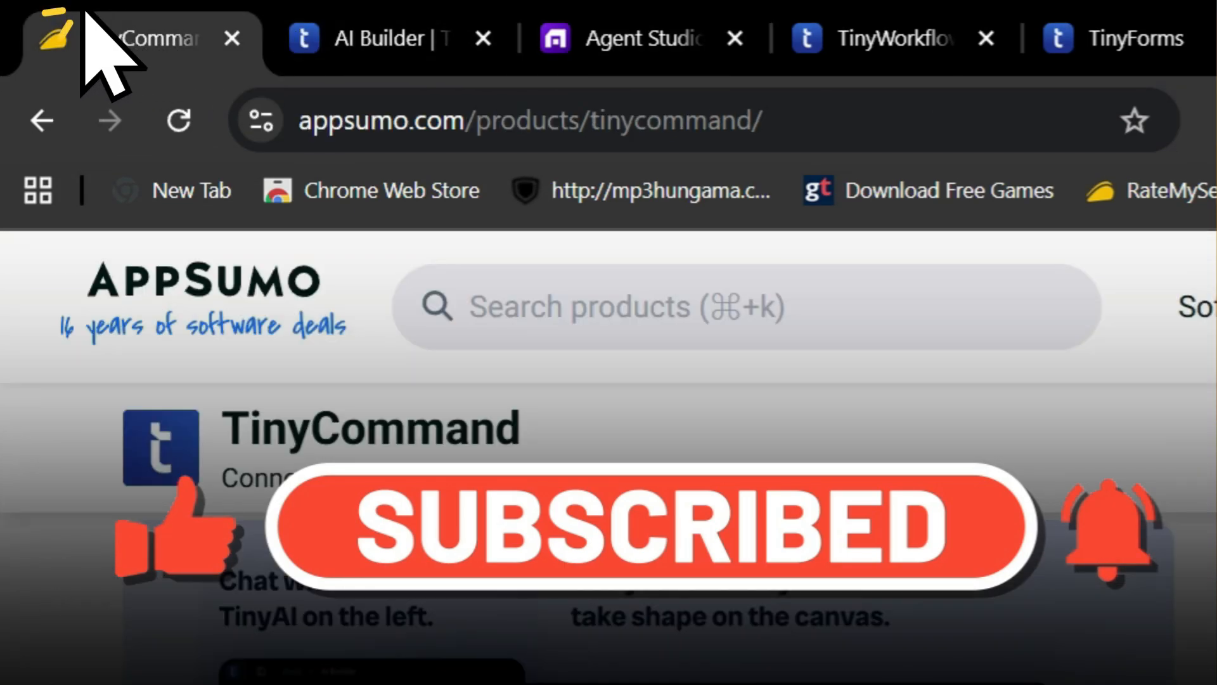